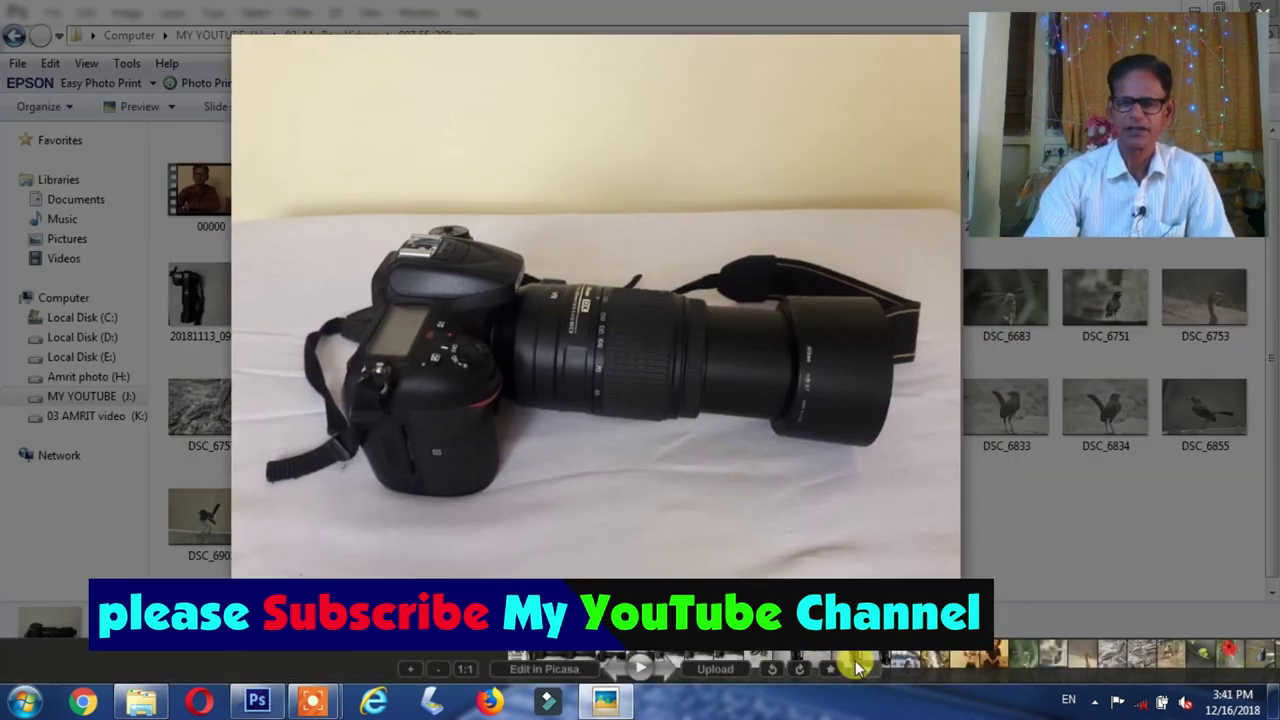
Open the camera photo and child photo DSC_6189 from Picasa in Photoshop CS3
click(855, 668)
click(717, 318)
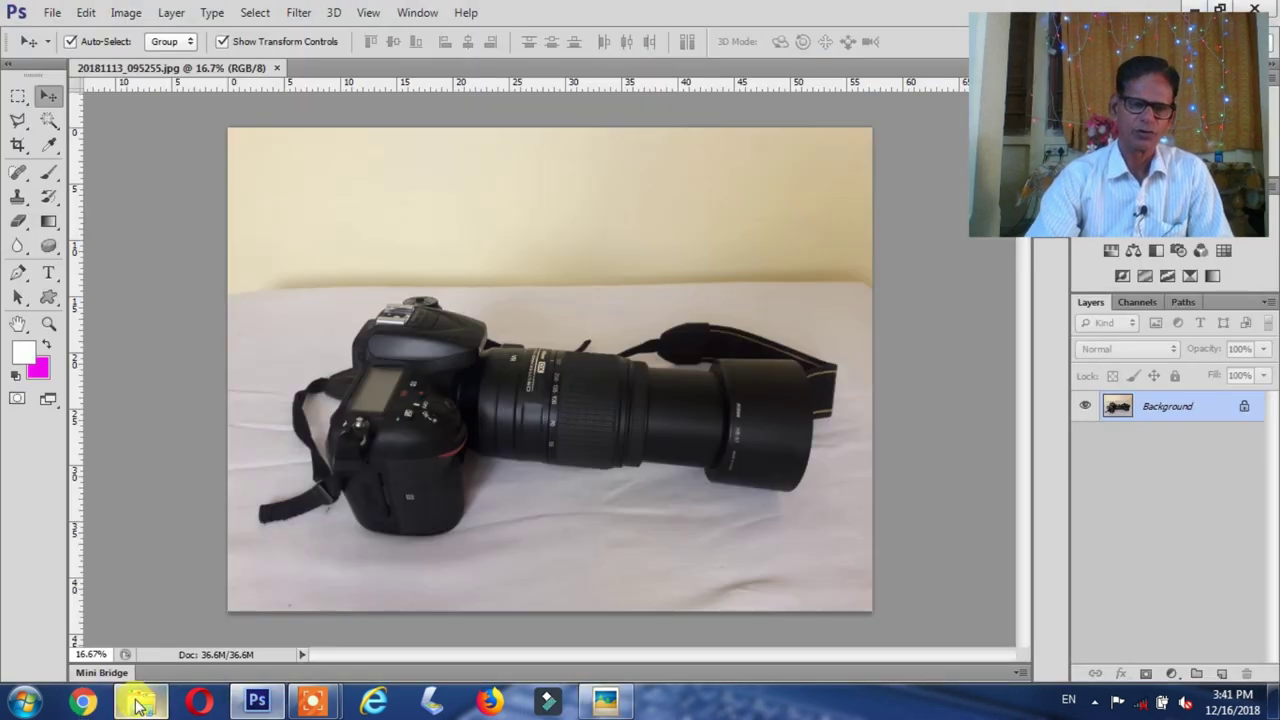
click(140, 706)
click(826, 324)
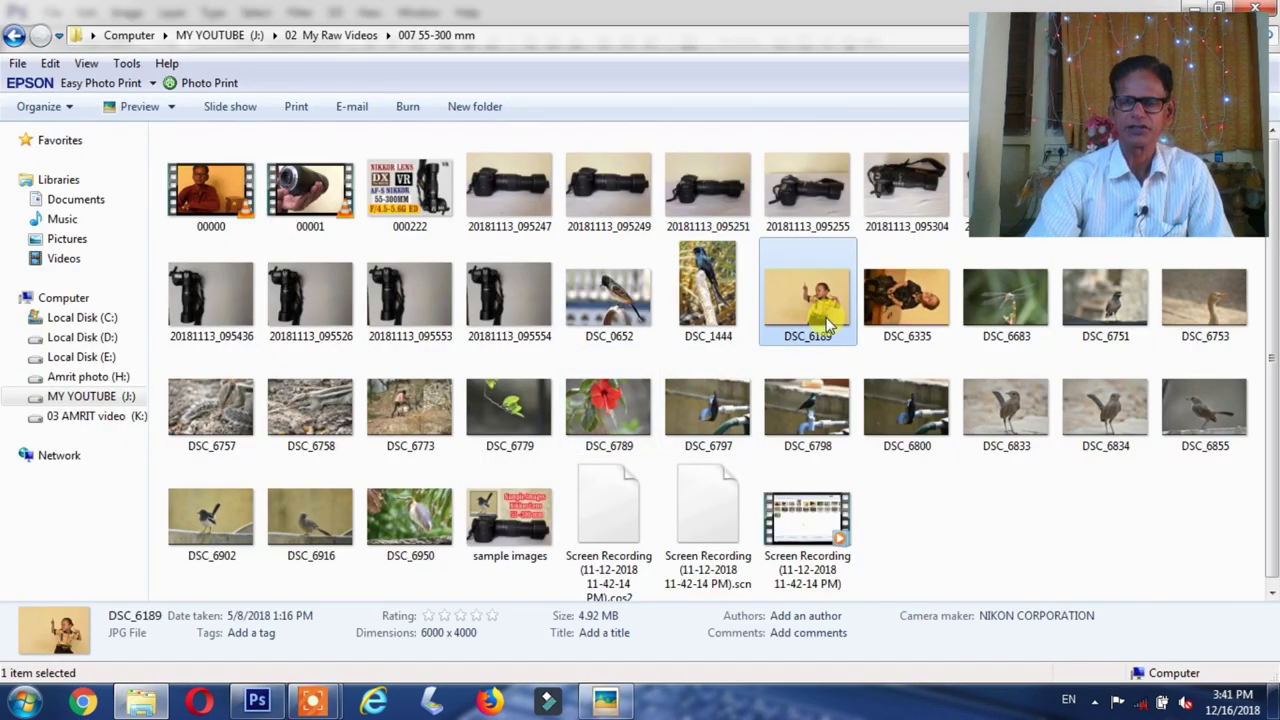
double_click(826, 324)
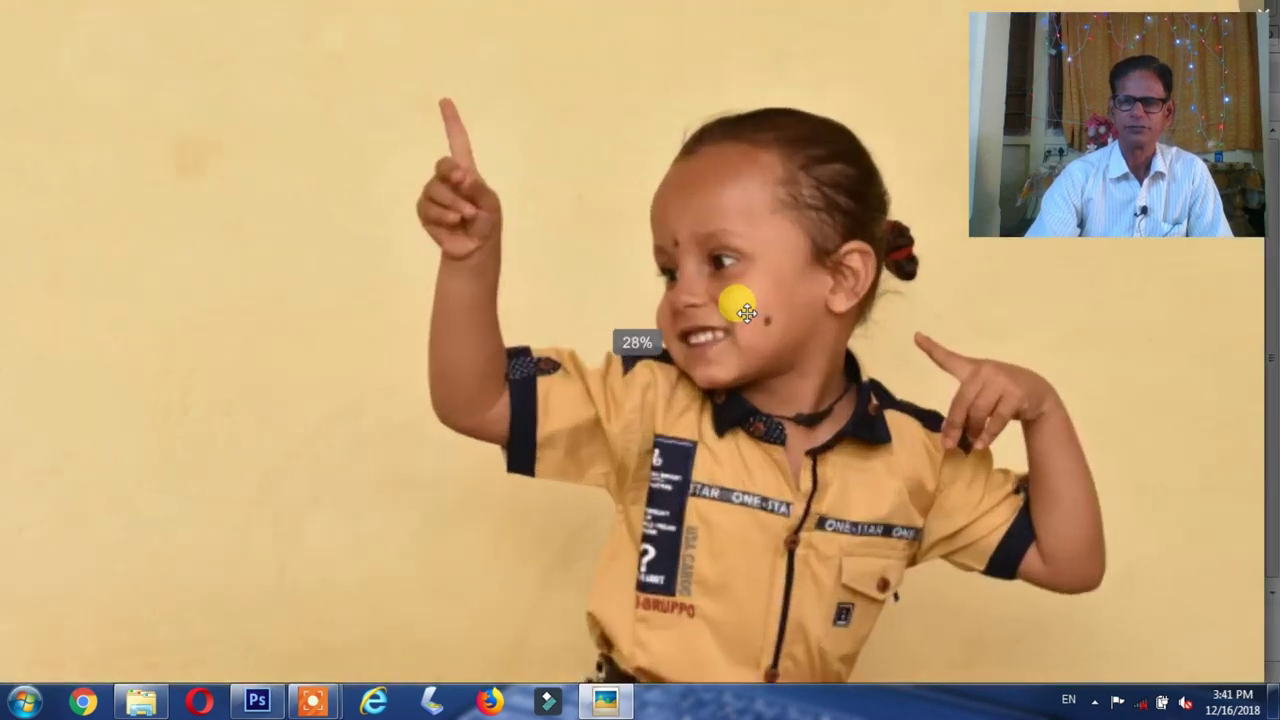
scroll(747, 313, down, 2)
drag(754, 575, 740, 455)
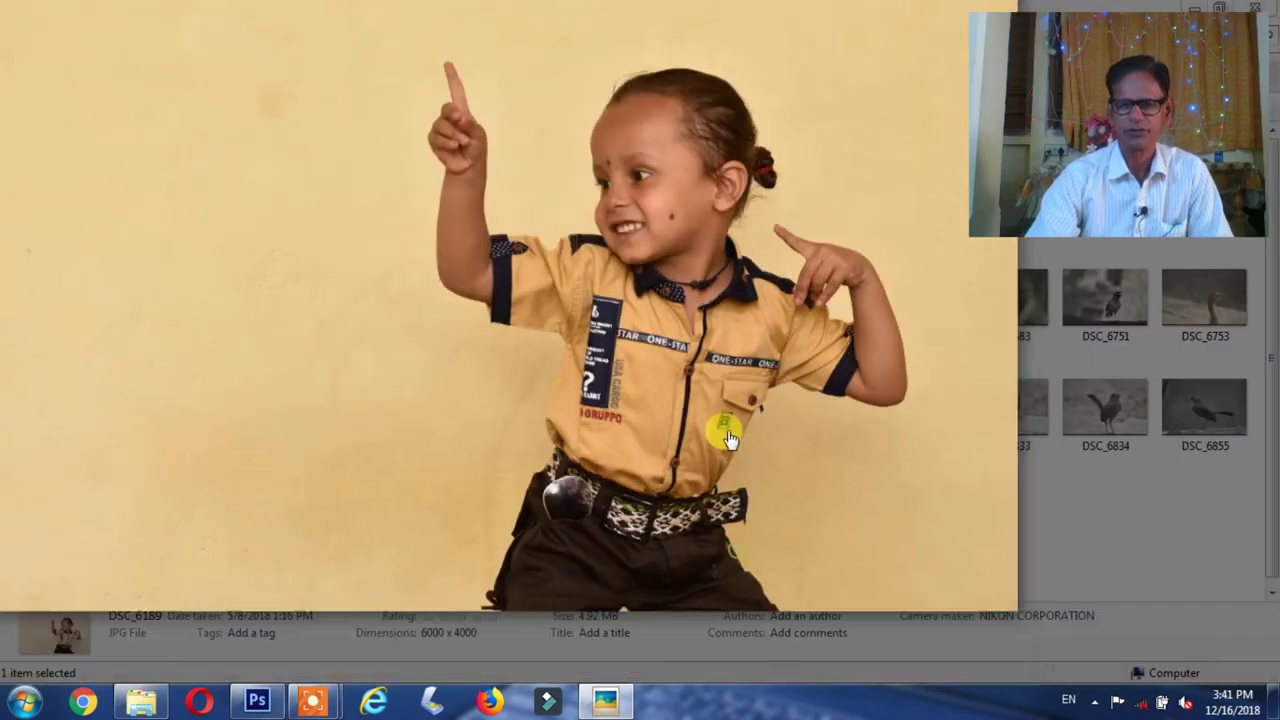
click(865, 665)
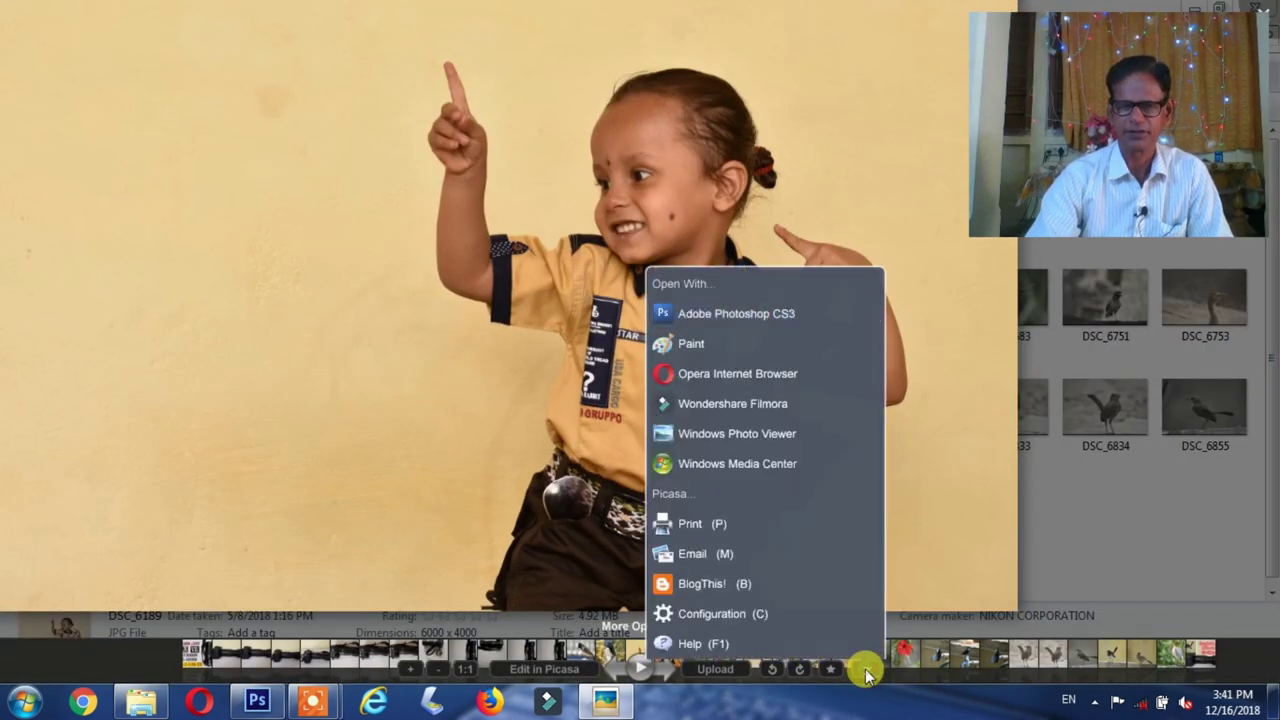
click(688, 318)
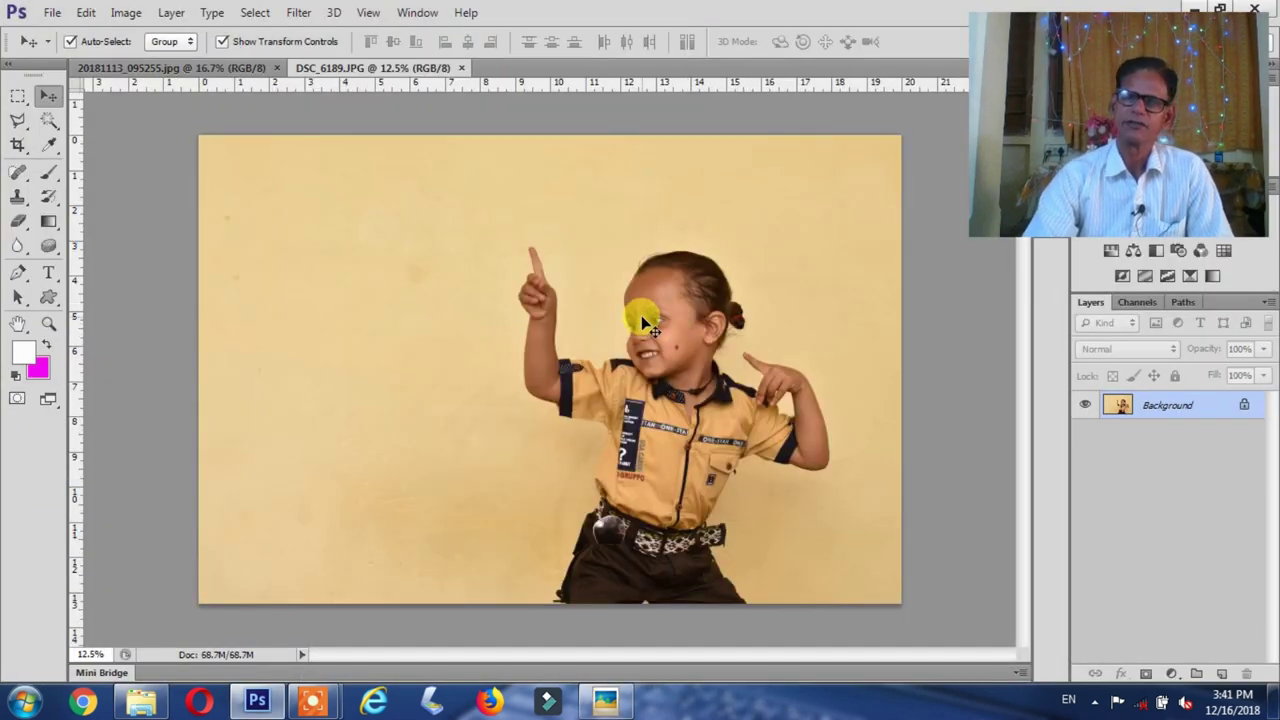
Create a Photo-preset document, Untitled-1, 12 × 8 inches at 300 pixels/inch
key(ctrl+minus)
key(ctrl+minus)
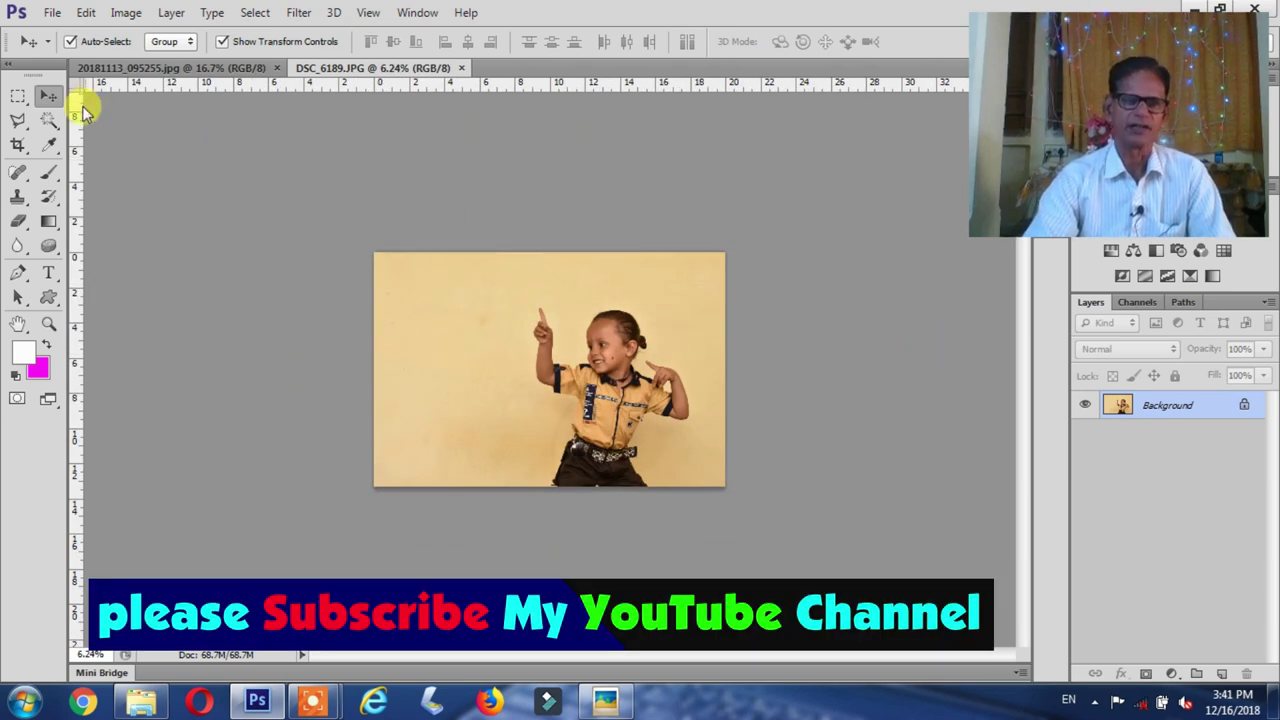
click(52, 12)
click(68, 34)
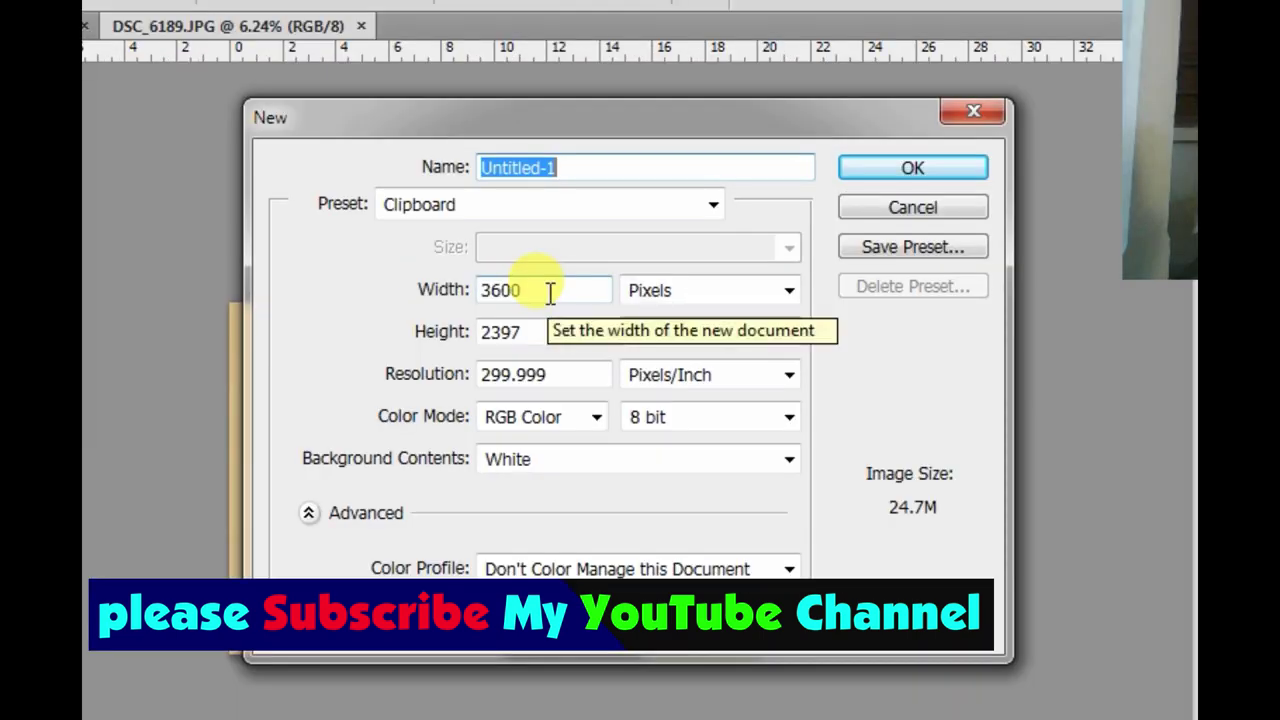
drag(587, 244, 551, 244)
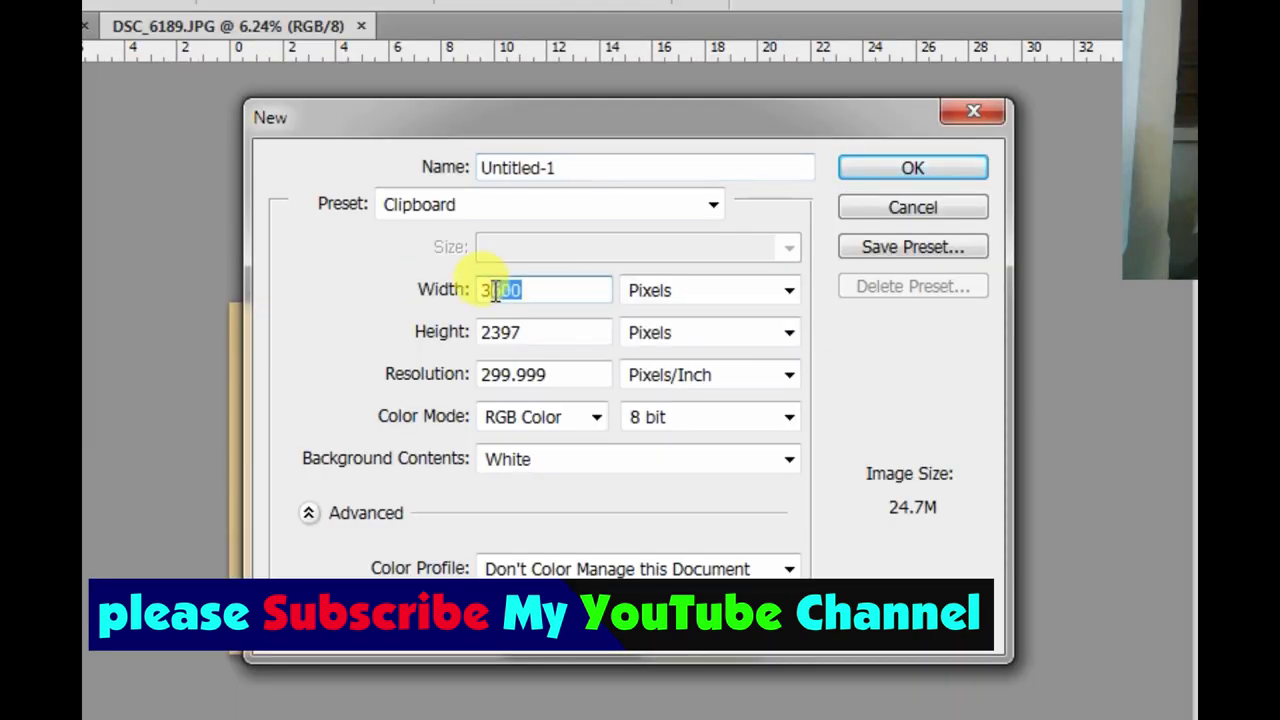
click(546, 211)
click(410, 353)
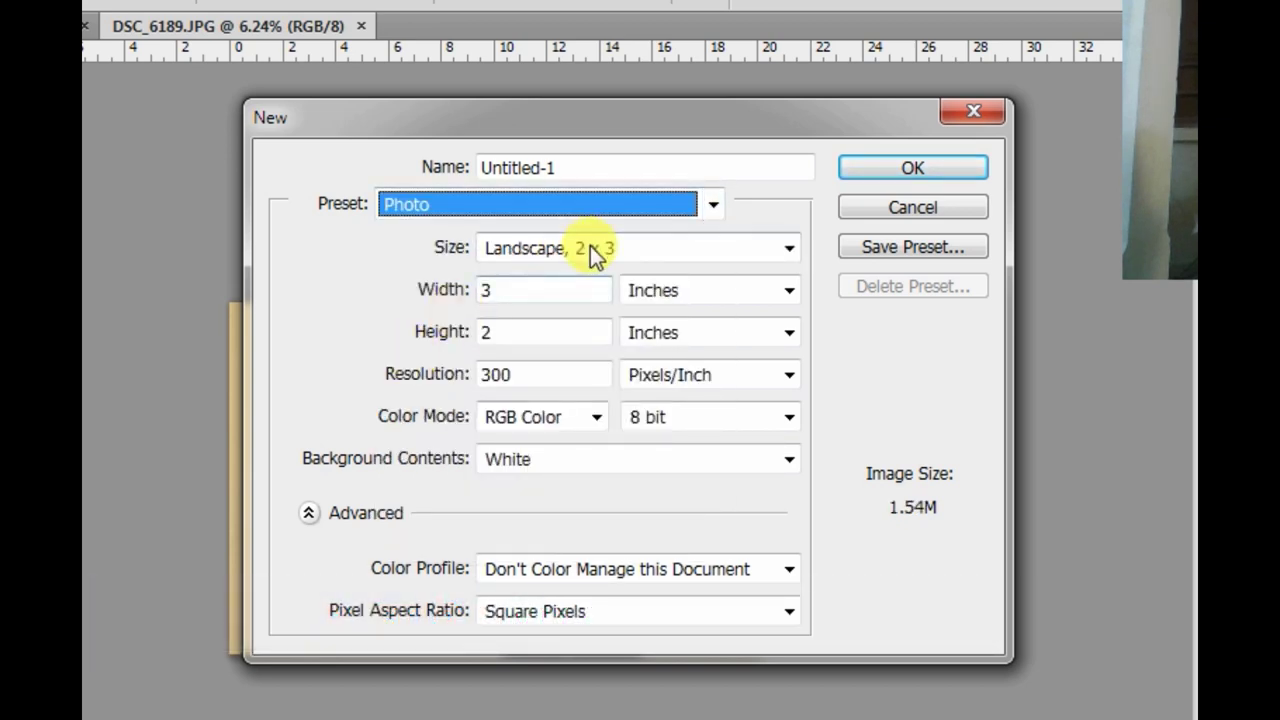
click(546, 295)
text(12)
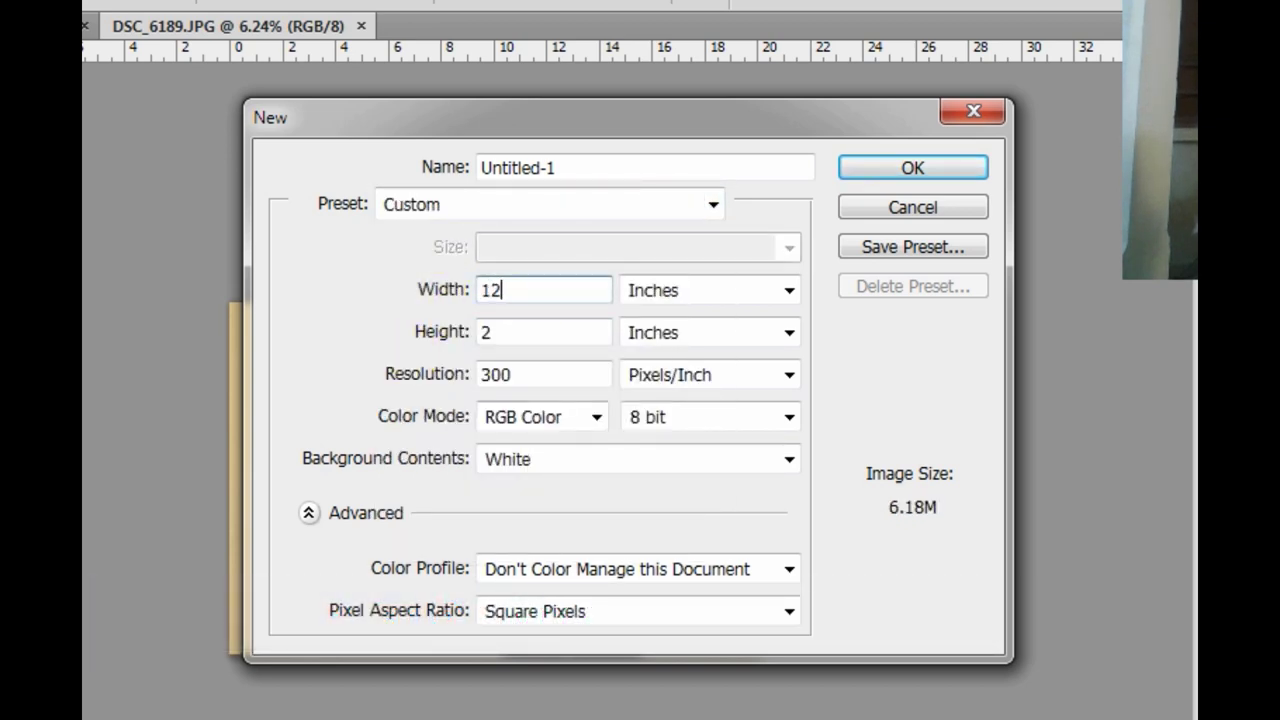
click(514, 332)
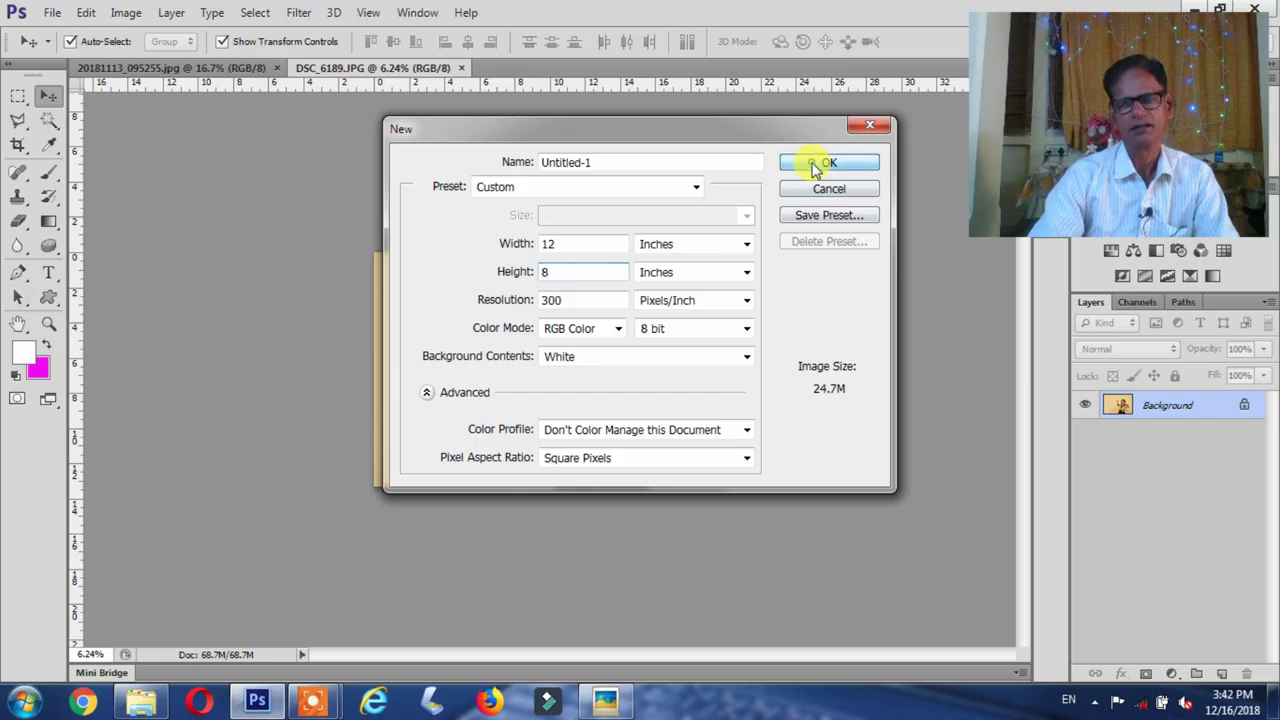
click(583, 272)
text(8)
click(818, 163)
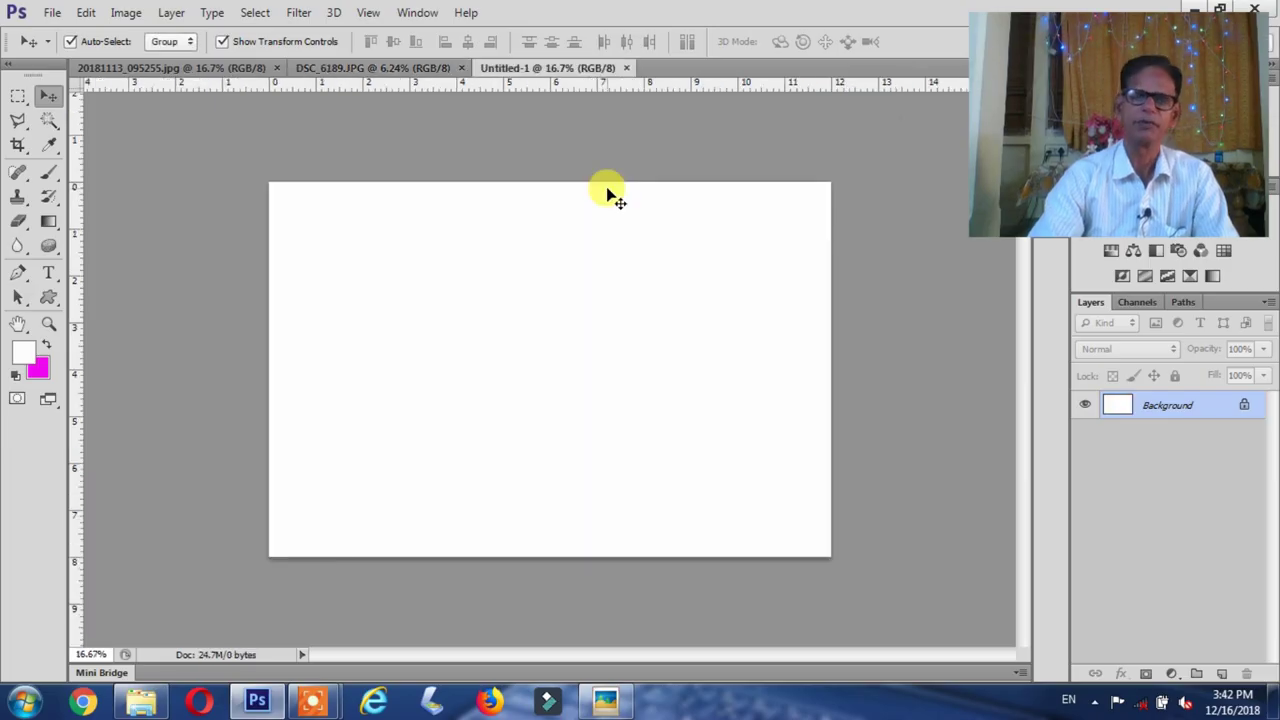
Crop all four edges of the camera photo to a tight strip around the camera
click(214, 70)
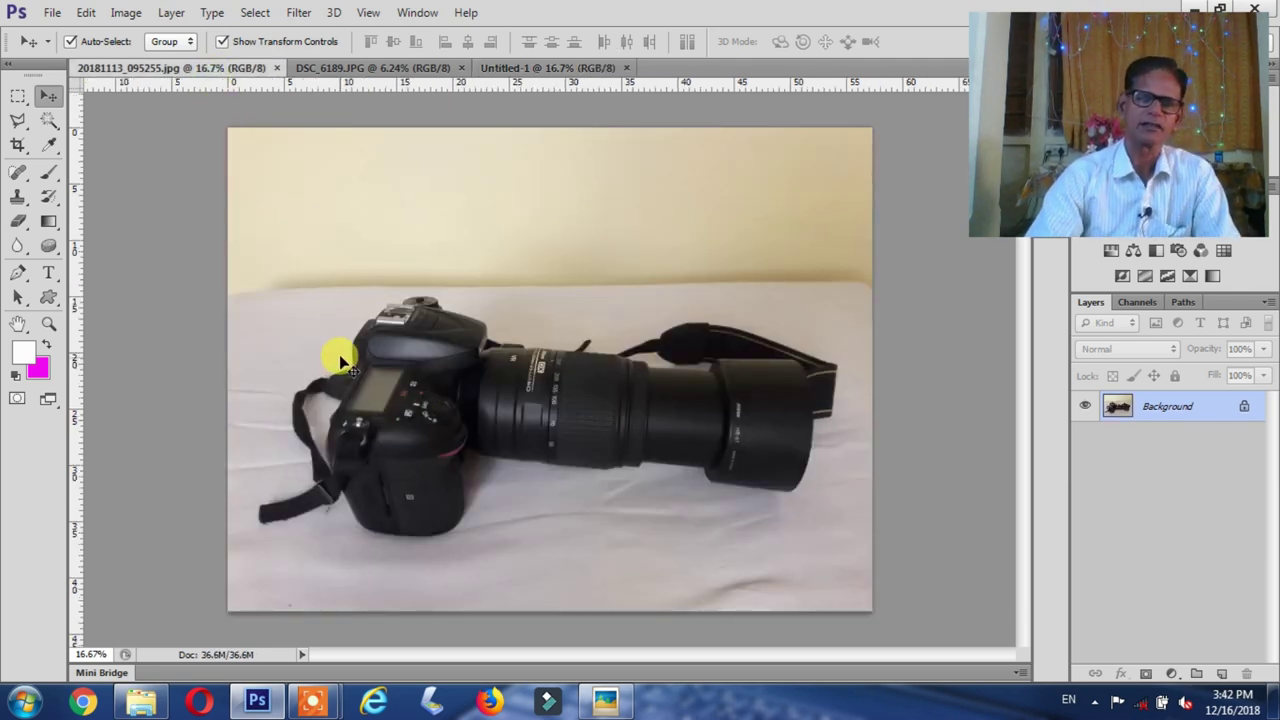
click(17, 147)
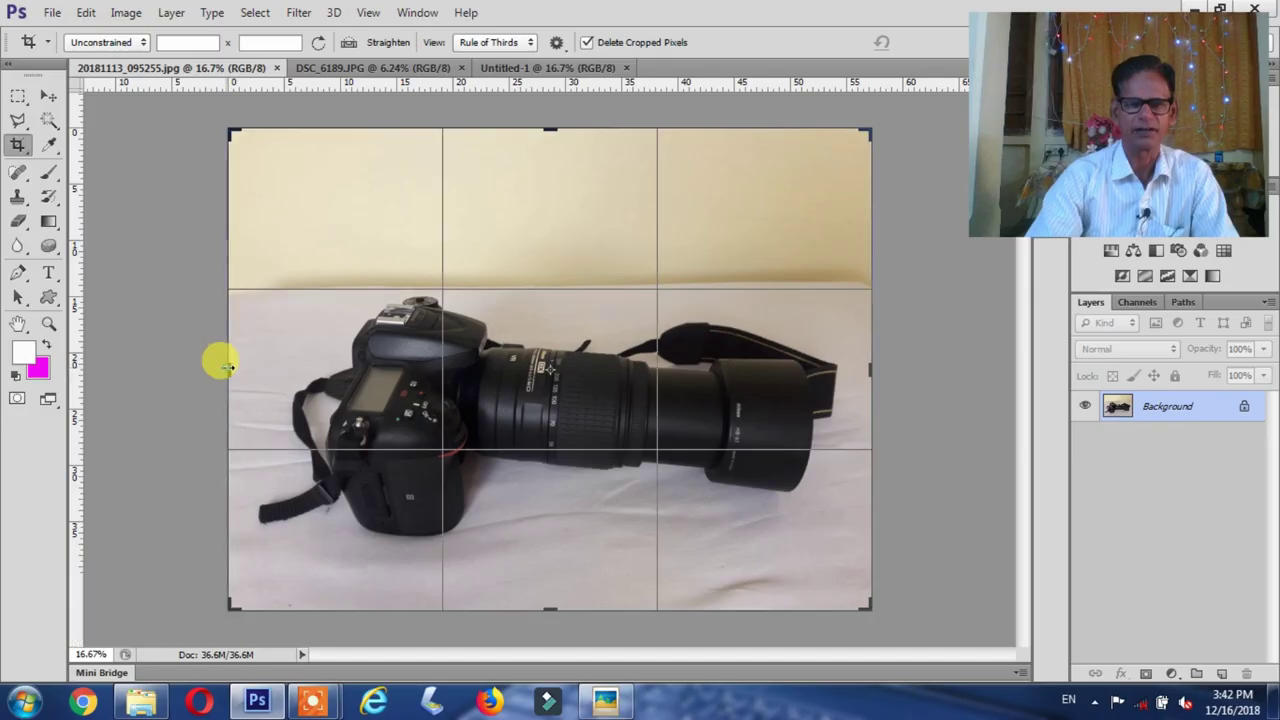
drag(214, 357, 242, 360)
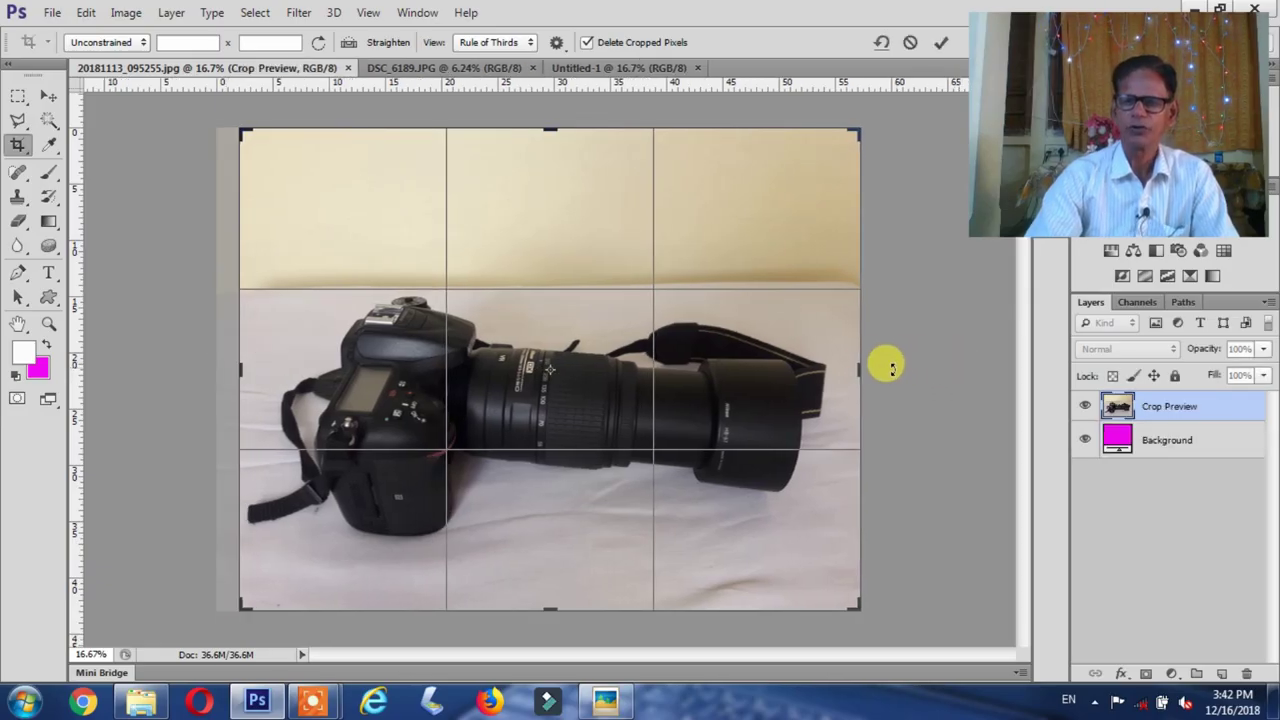
drag(860, 372, 851, 365)
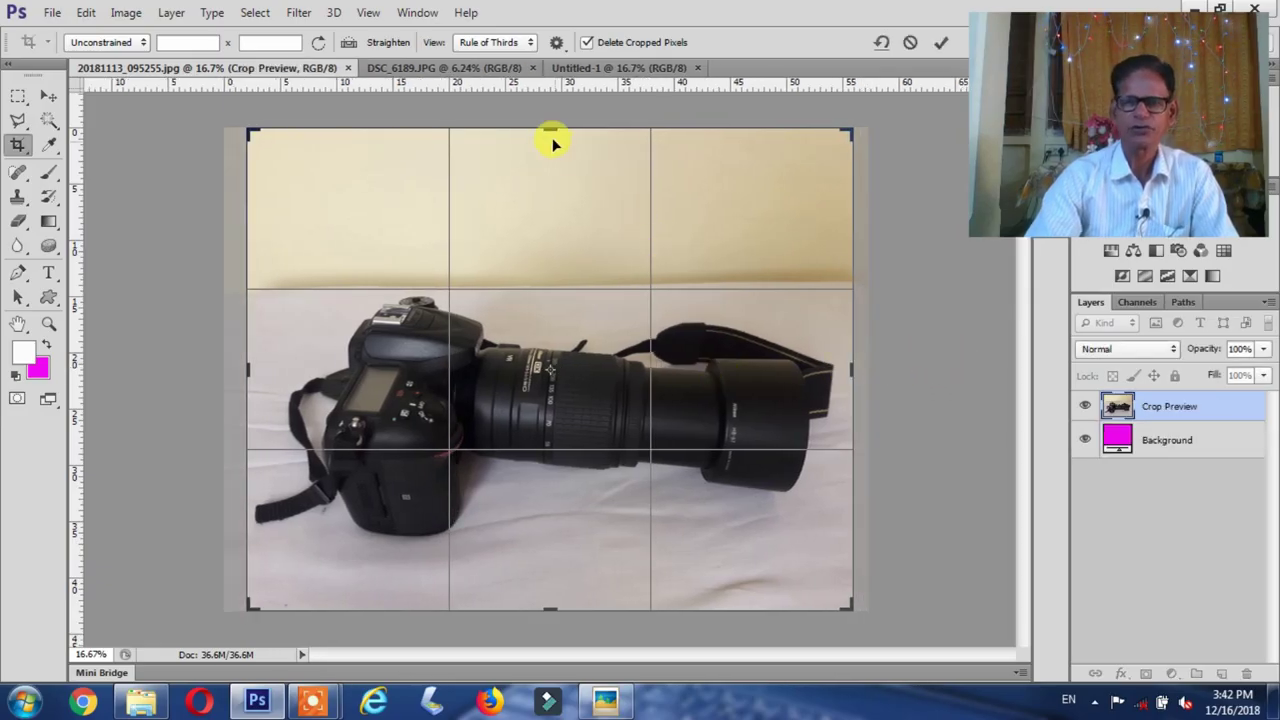
drag(550, 168, 549, 213)
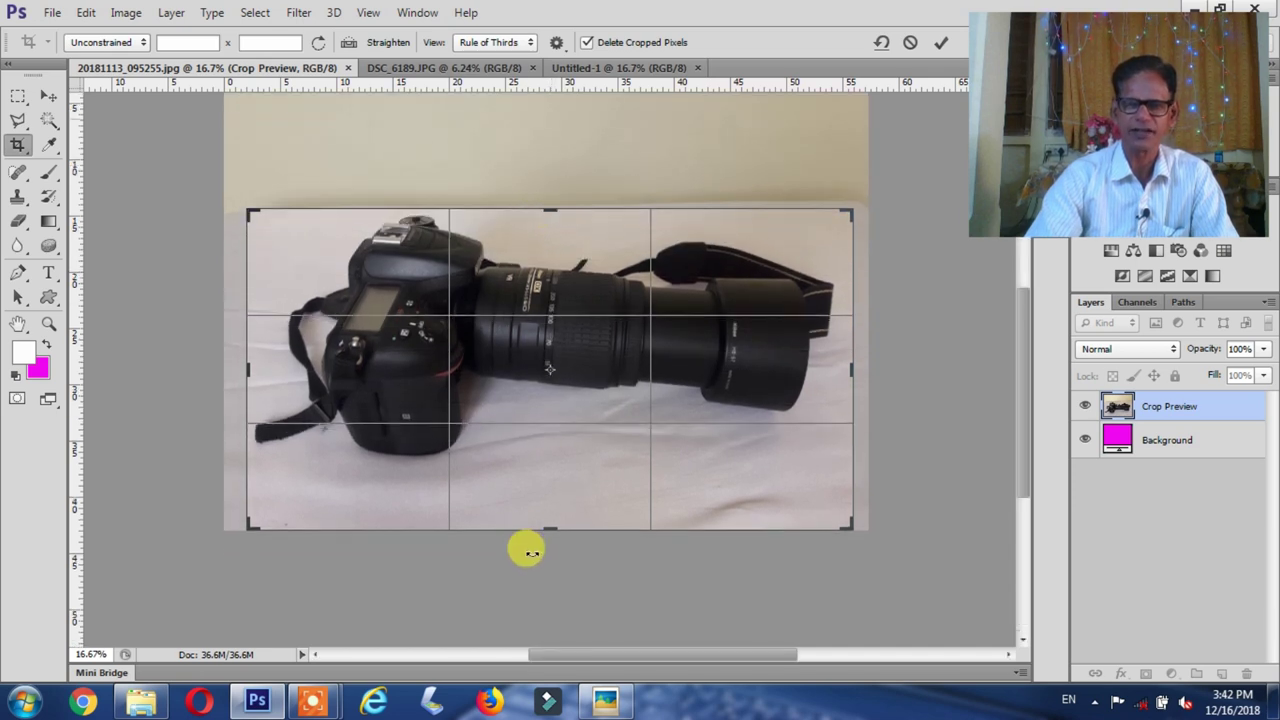
drag(540, 527, 535, 497)
key(Return)
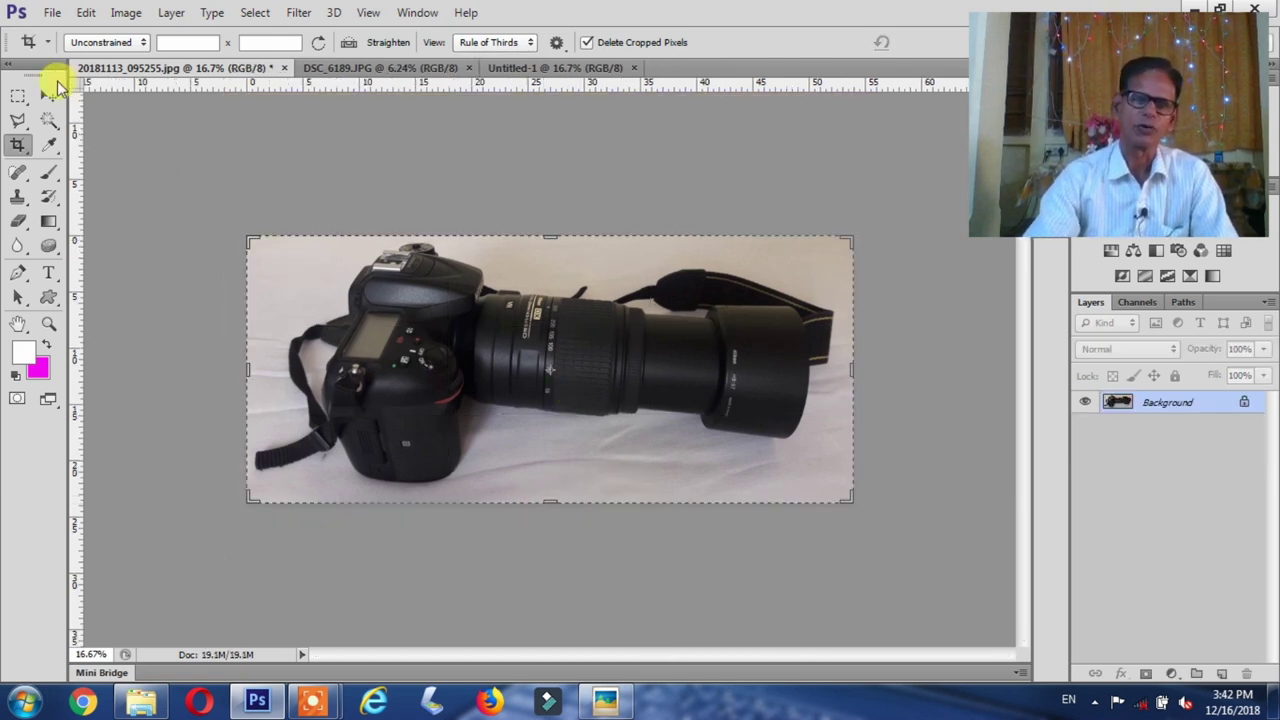
click(50, 93)
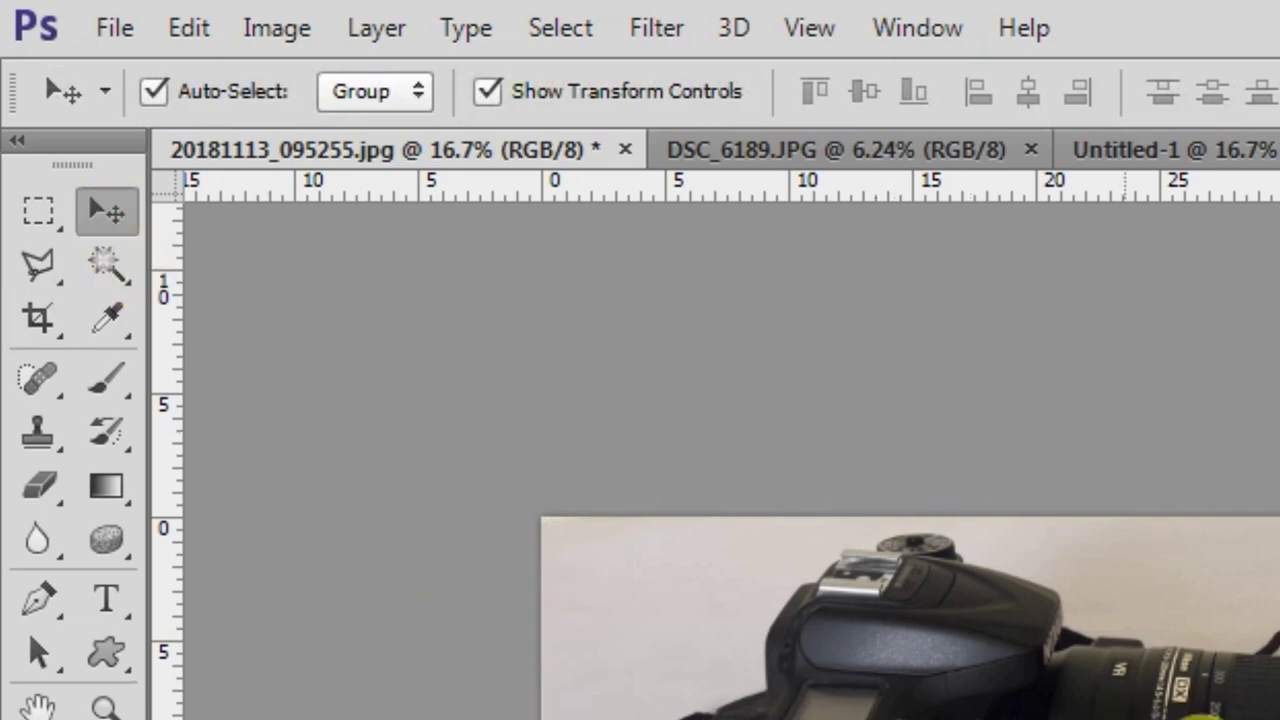
click(1150, 155)
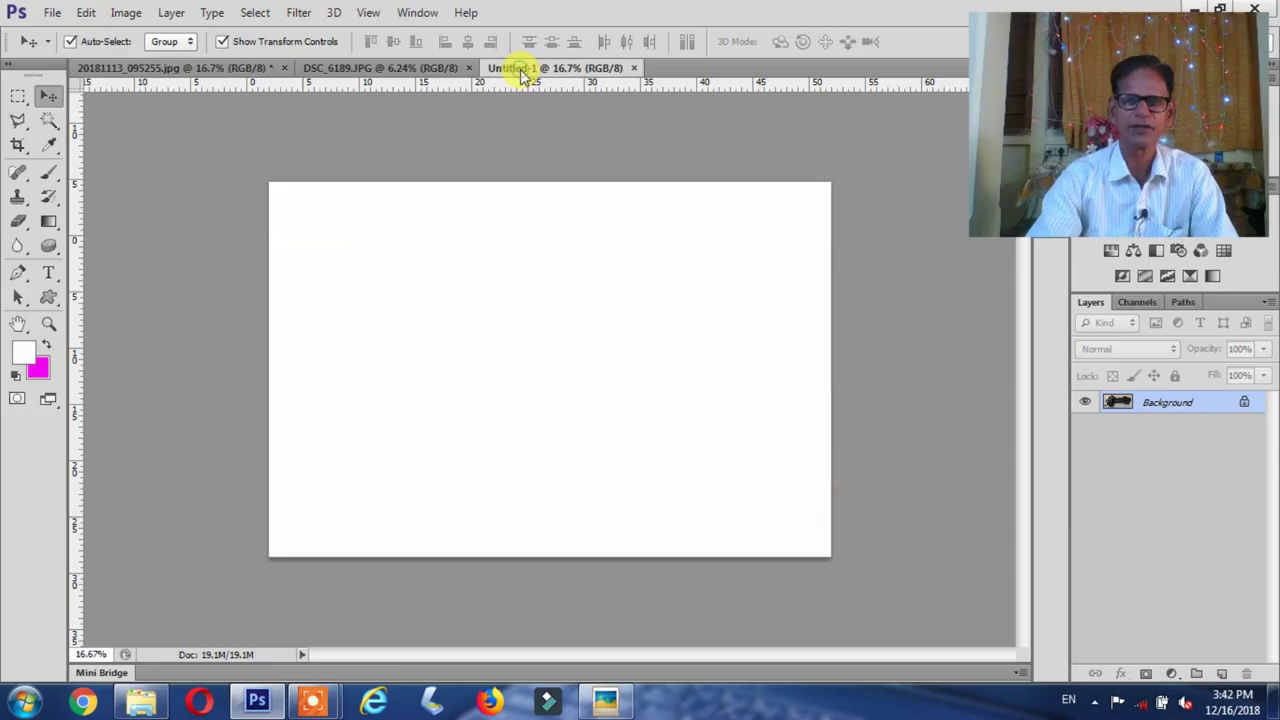
Copy the cropped camera into Untitled-1, scale it to about 54% and place it top-left
click(188, 78)
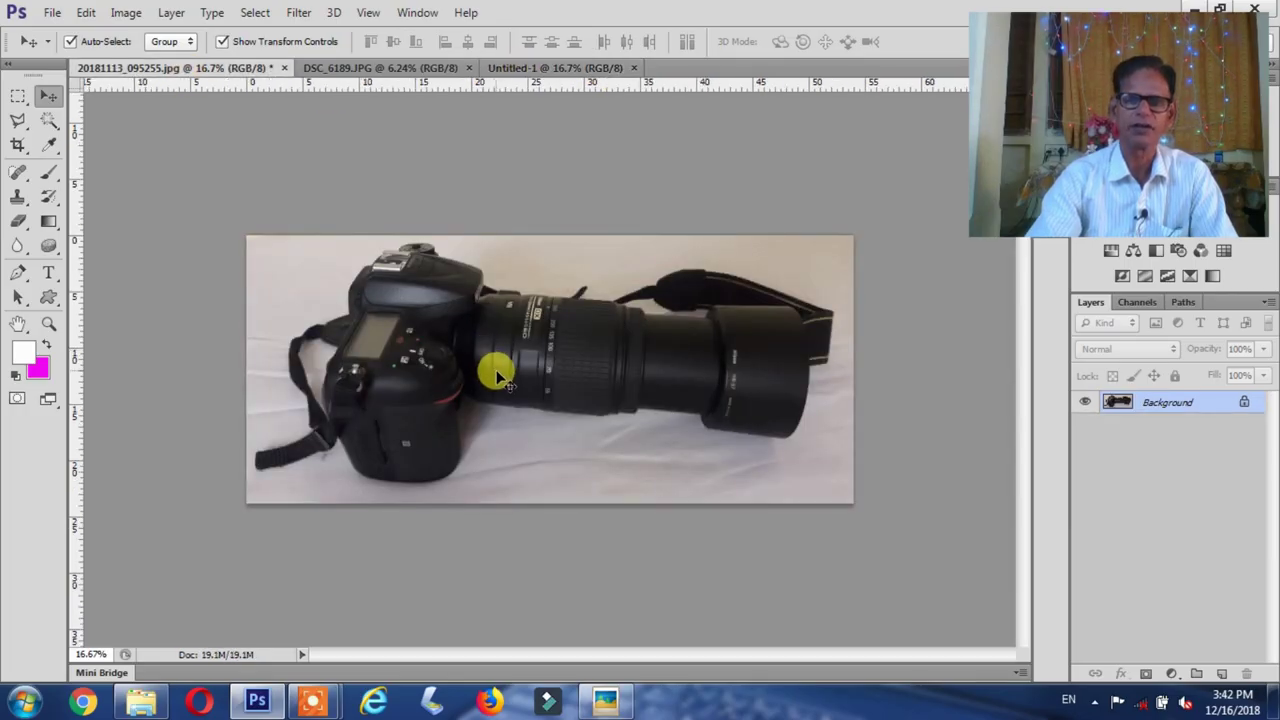
mouse_move(498, 375)
mouse_down()
mouse_move(537, 78)
mouse_move(533, 294)
mouse_move(491, 385)
mouse_up()
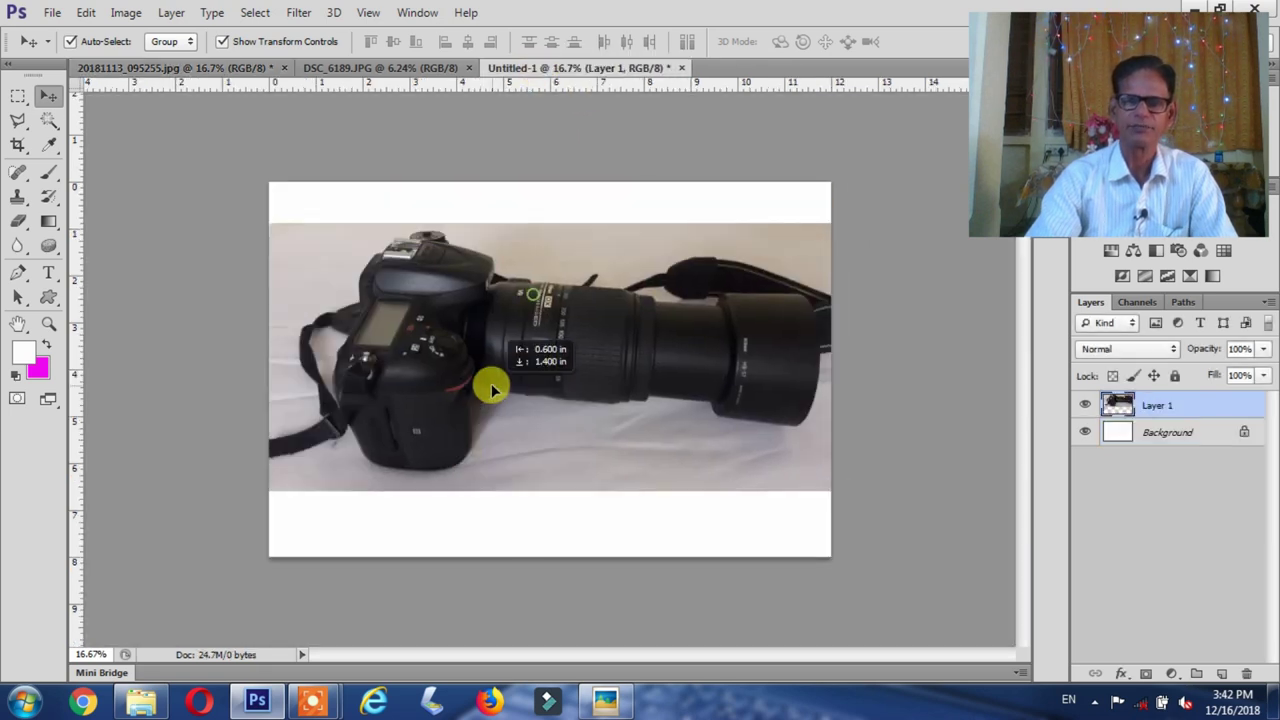
drag(849, 513, 736, 394)
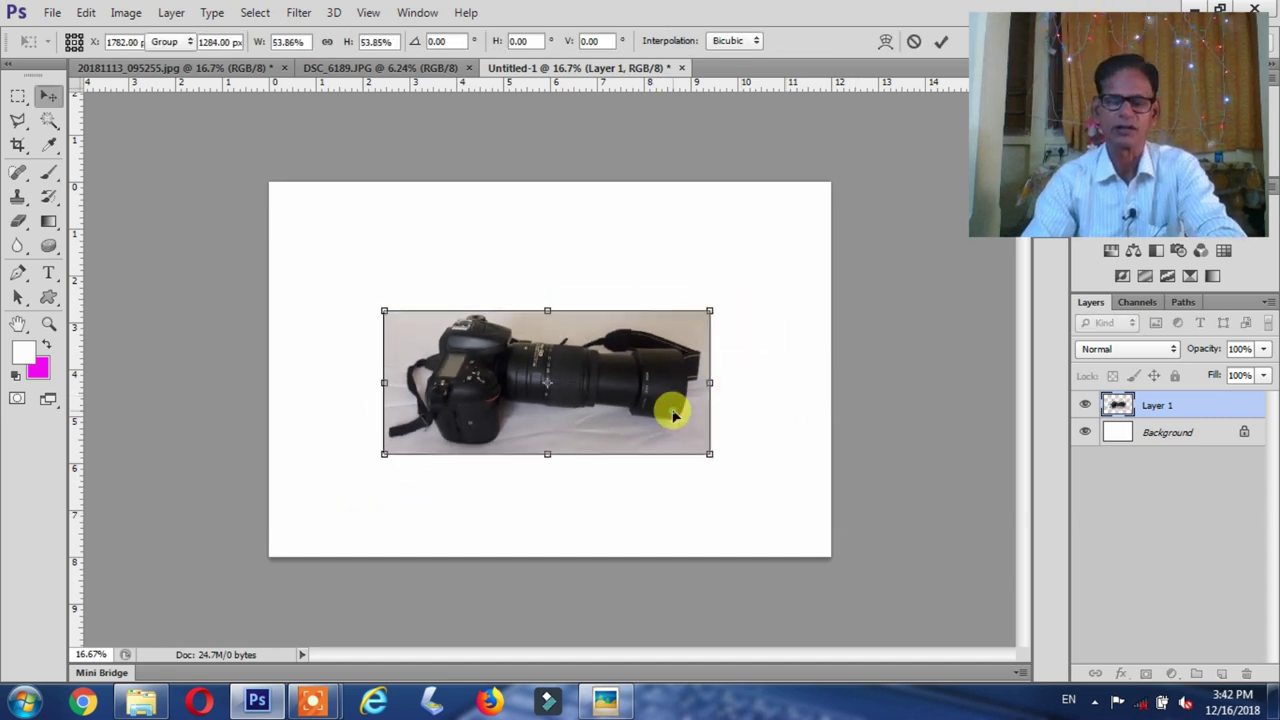
key(Return)
drag(663, 443, 548, 345)
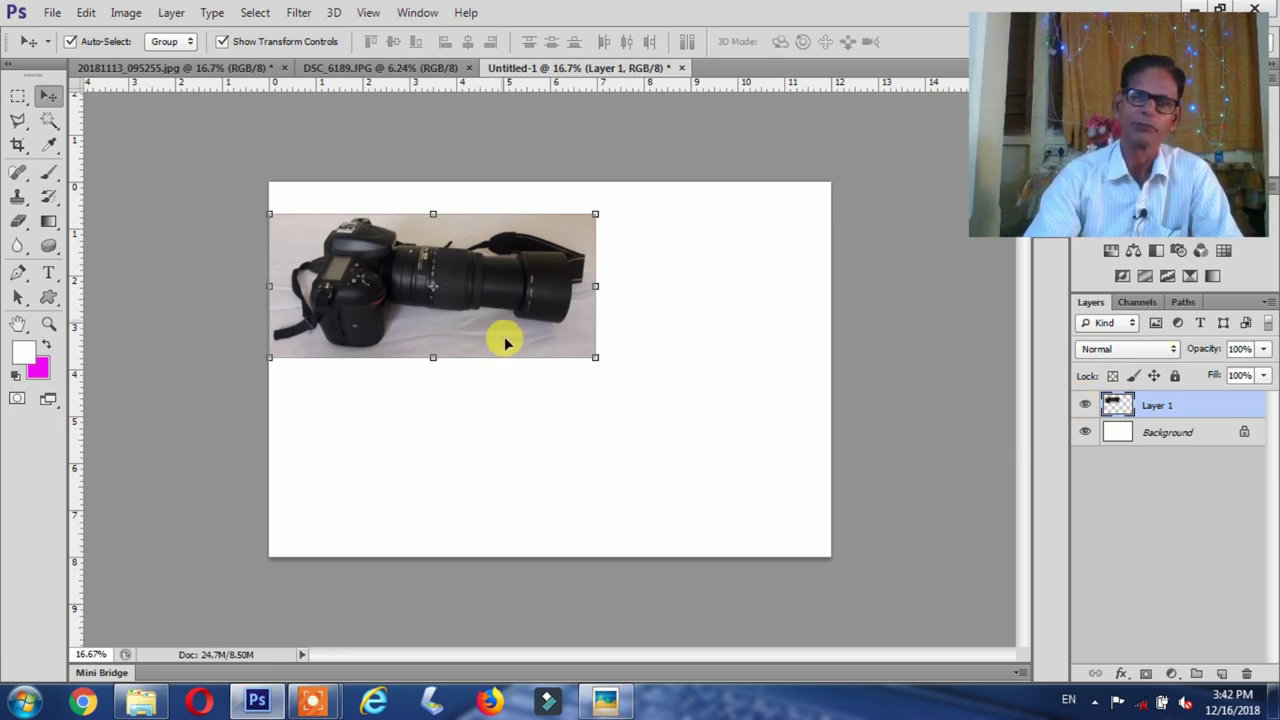
drag(478, 349, 491, 354)
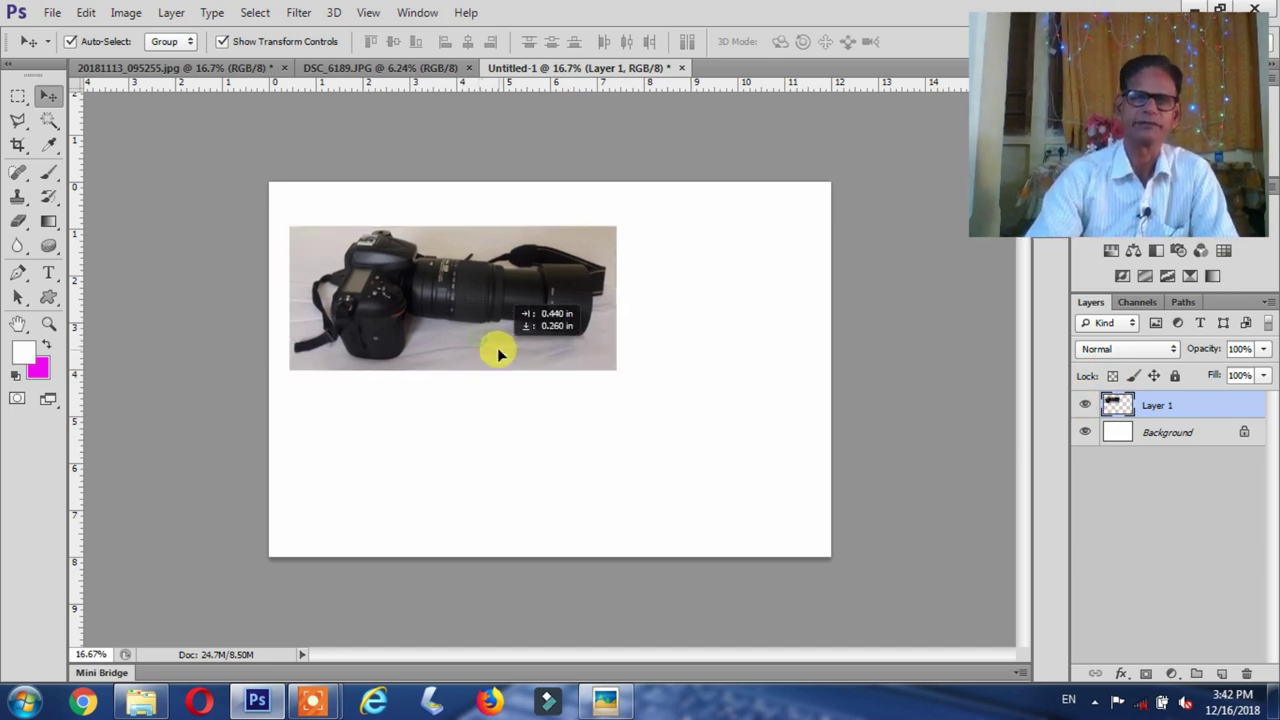
click(355, 70)
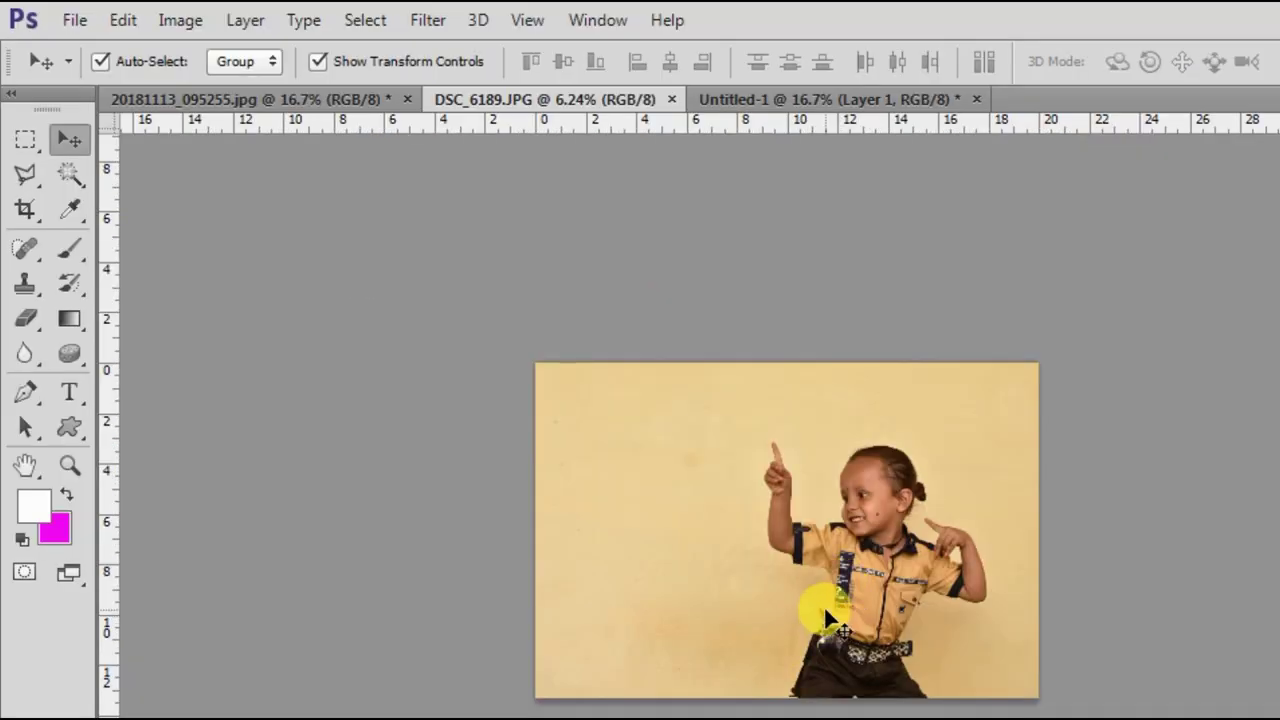
Add the child photo as Layer 2, erase the camera's grey fringe, and reposition both layers
mouse_move(826, 618)
mouse_down()
mouse_move(816, 94)
mouse_move(913, 434)
mouse_up()
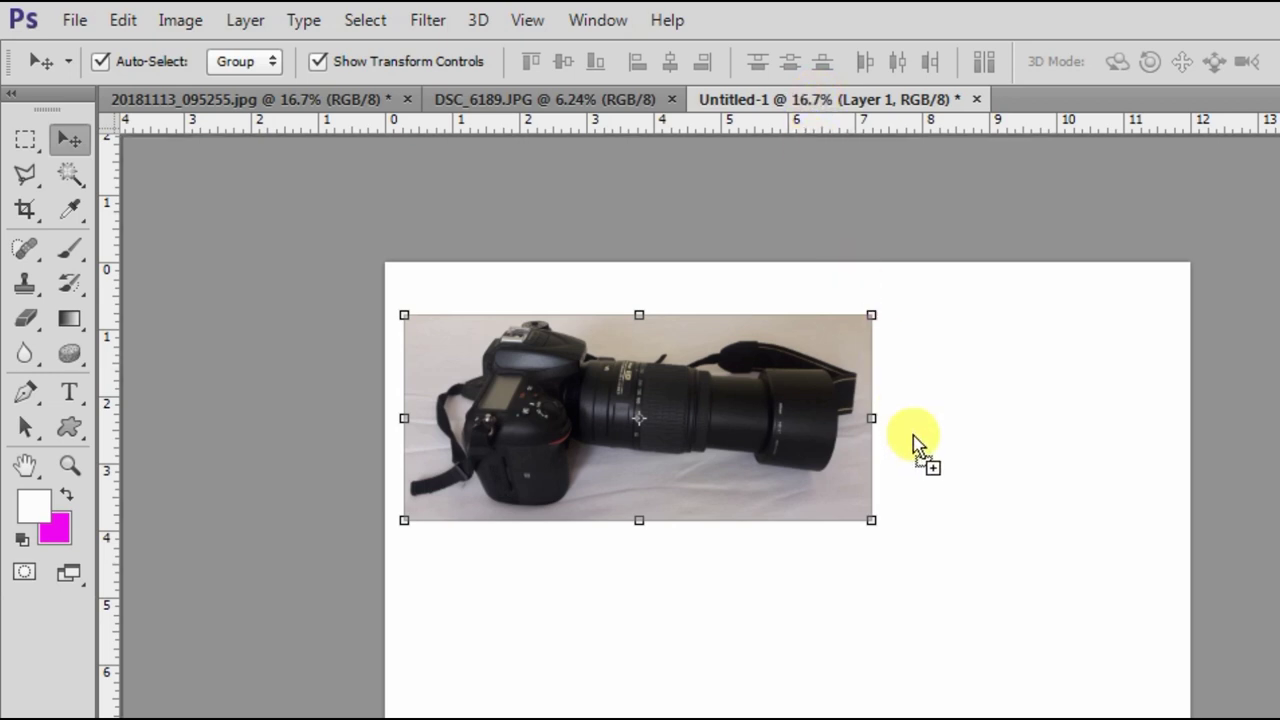
mouse_move(923, 478)
mouse_down()
mouse_move(918, 463)
mouse_move(904, 566)
mouse_up()
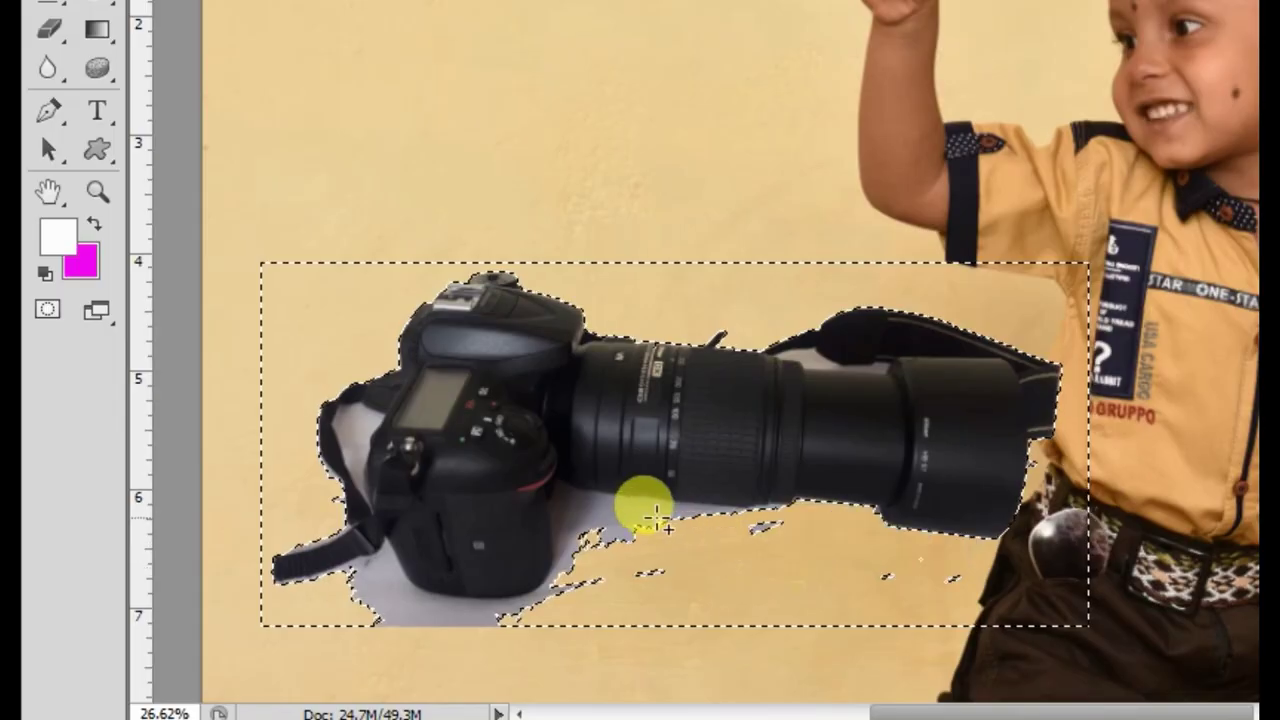
mouse_move(628, 572)
mouse_down()
mouse_move(573, 586)
mouse_move(519, 566)
mouse_move(565, 515)
mouse_move(628, 600)
mouse_up()
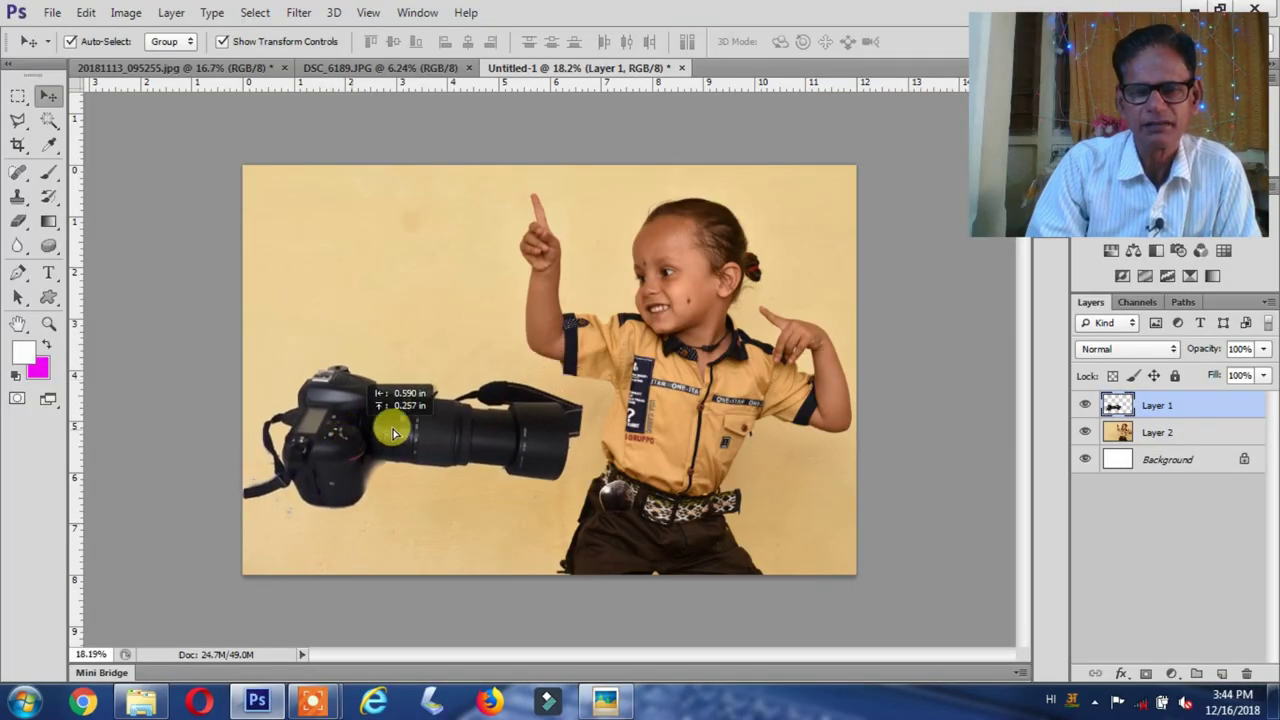
drag(340, 420, 330, 392)
click(697, 378)
mouse_move(700, 359)
mouse_down()
mouse_move(721, 341)
mouse_move(745, 362)
mouse_move(780, 359)
mouse_move(681, 355)
mouse_move(750, 352)
mouse_move(663, 341)
mouse_up()
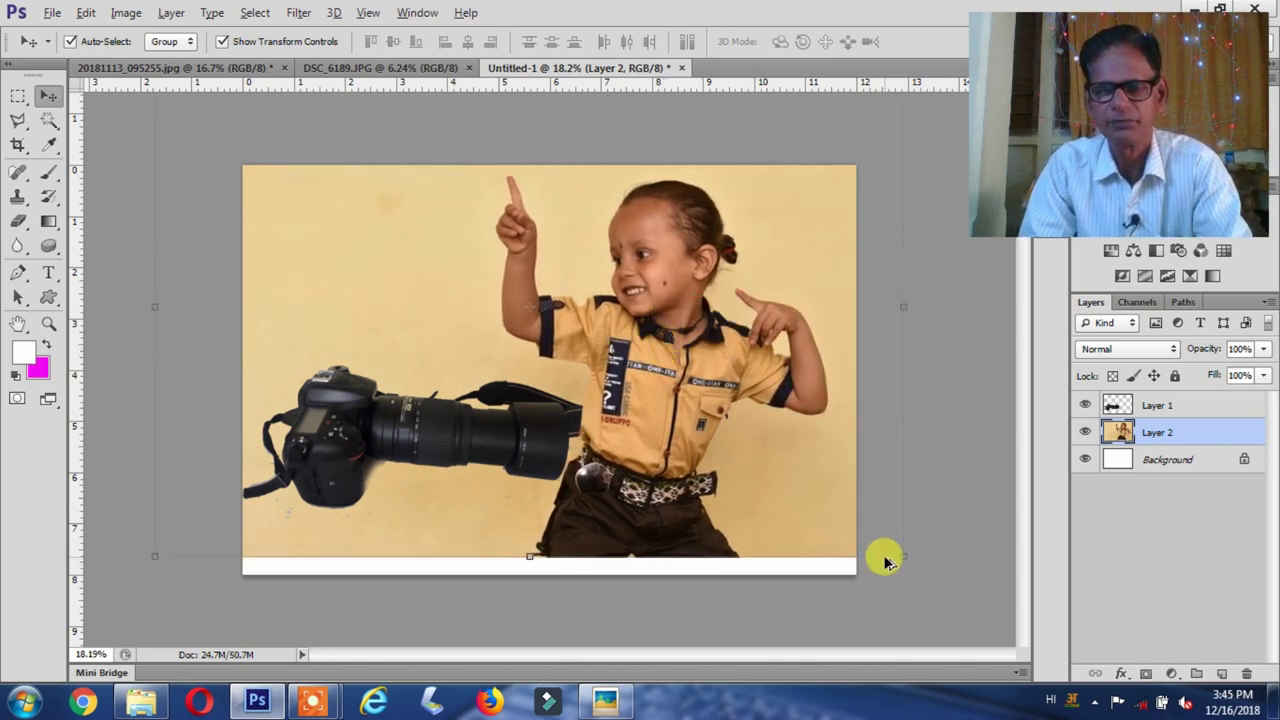
Scale and position the child photo to fill the right half of the canvas
mouse_move(899, 553)
mouse_down()
mouse_move(801, 449)
mouse_move(788, 478)
mouse_up()
mouse_move(705, 388)
mouse_down()
mouse_move(638, 358)
mouse_move(705, 455)
mouse_move(706, 431)
mouse_up()
key(Return)
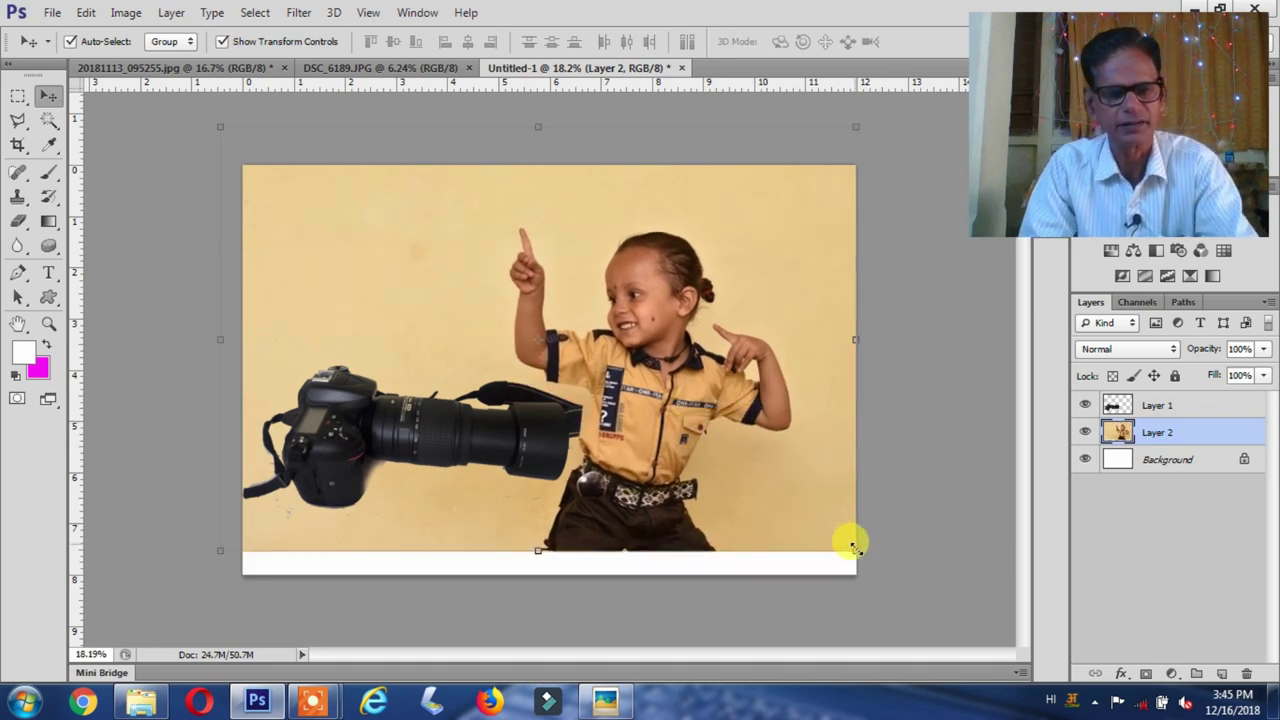
drag(855, 550, 773, 496)
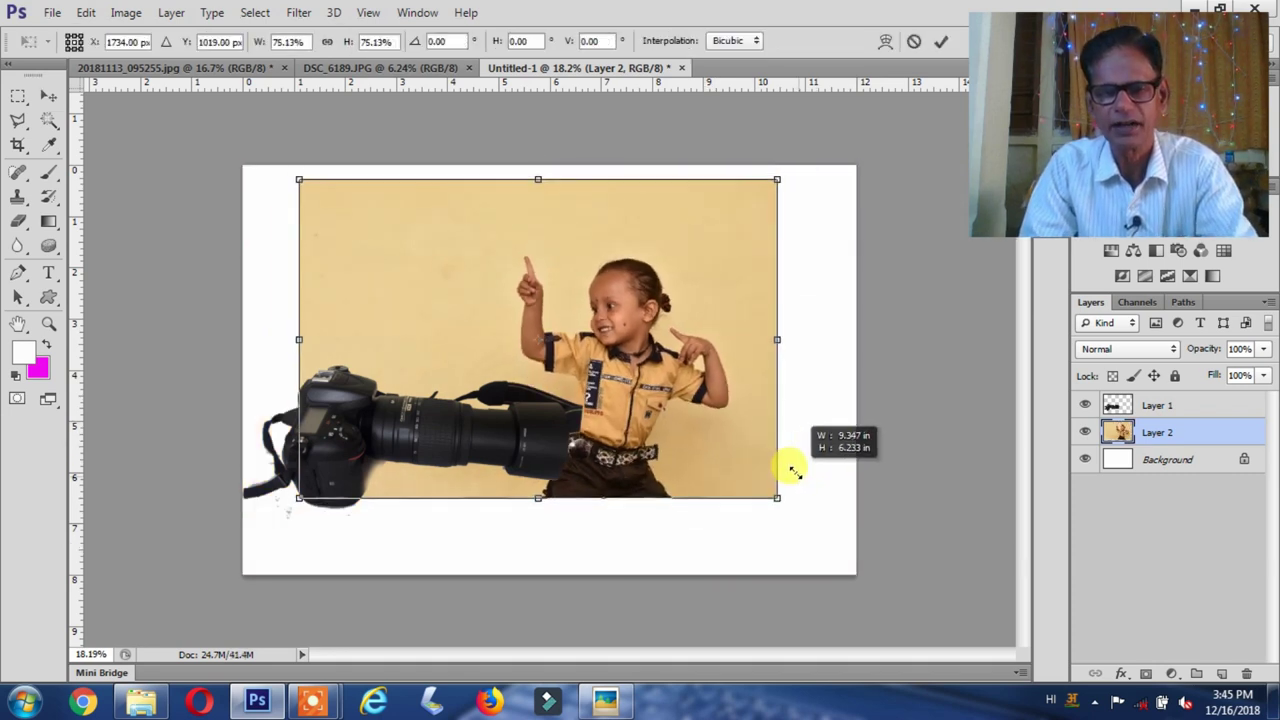
key(Return)
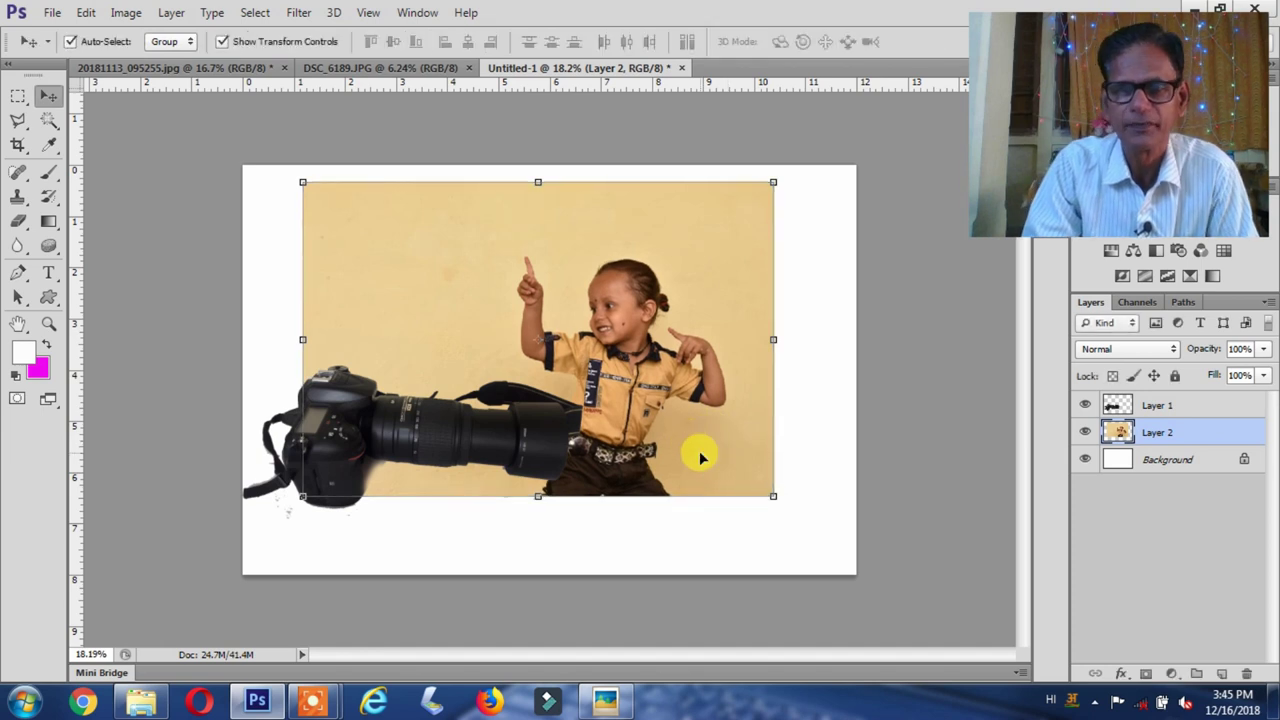
mouse_move(694, 449)
mouse_down()
mouse_move(770, 477)
mouse_move(761, 458)
mouse_up()
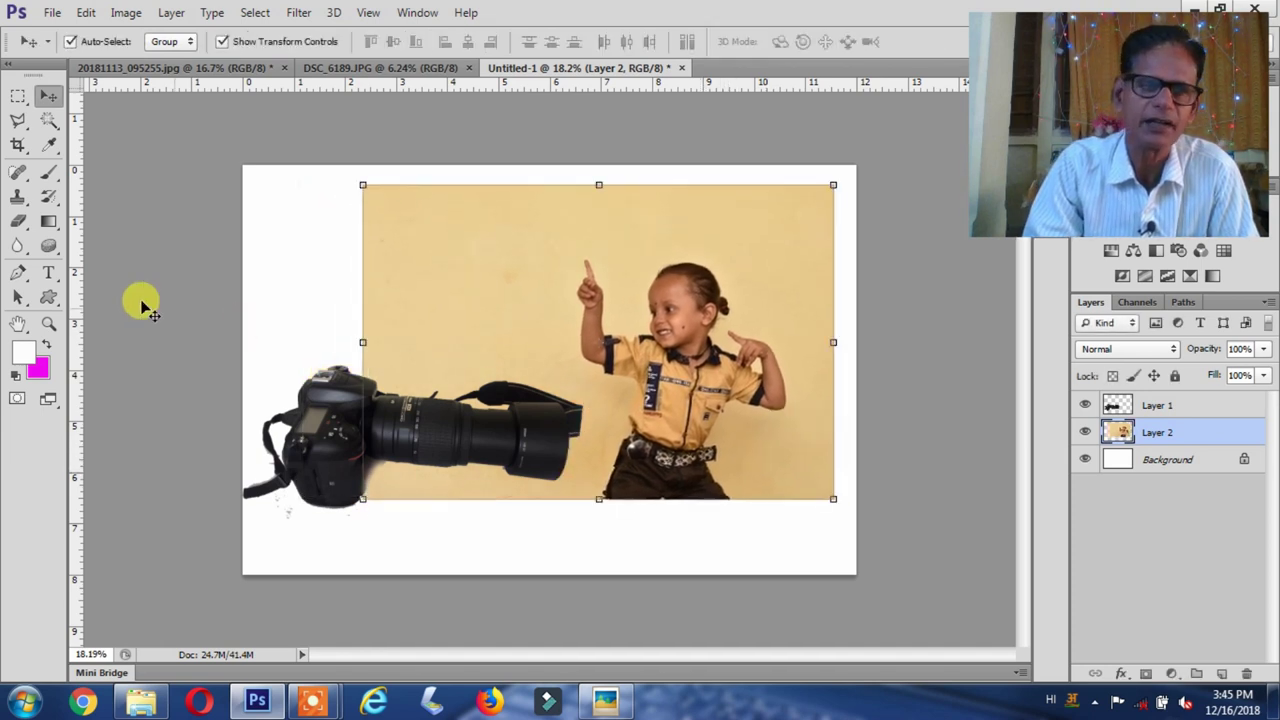
click(17, 97)
key(ctrl+t)
drag(833, 498, 934, 594)
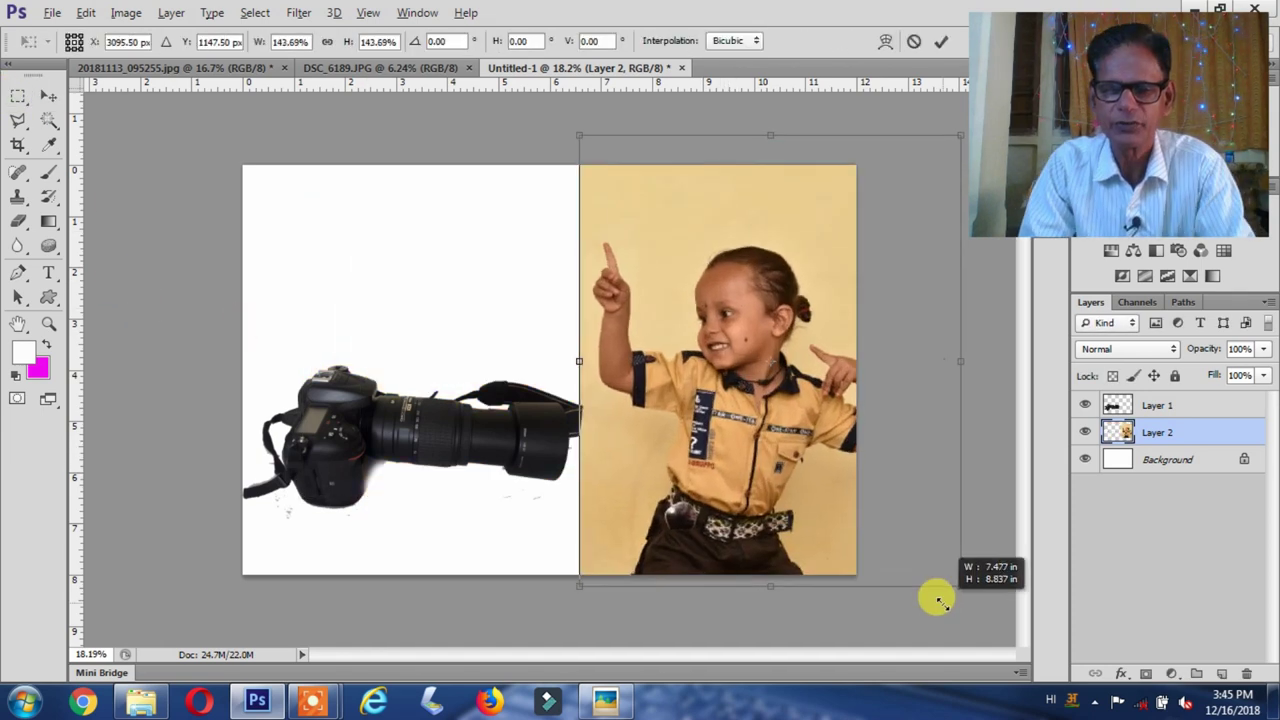
key(Return)
drag(774, 487, 738, 472)
Shrink the camera and move it up on the white left half
click(514, 443)
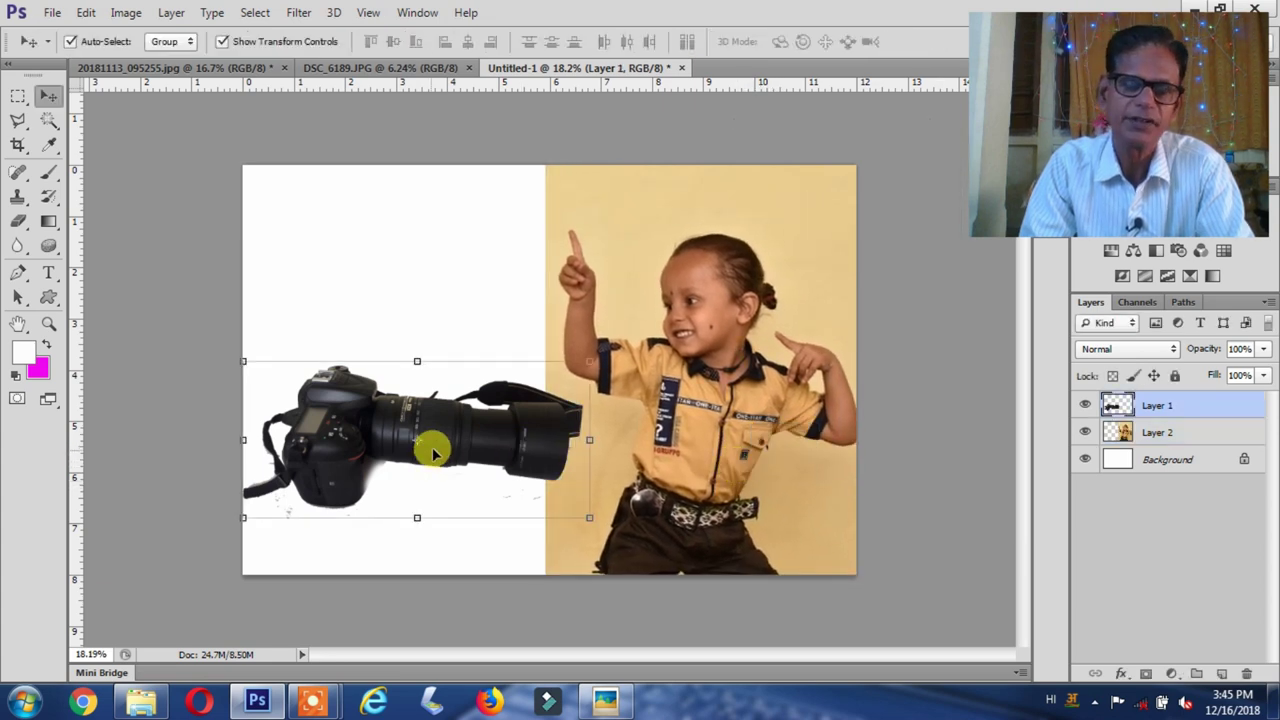
drag(429, 449, 434, 385)
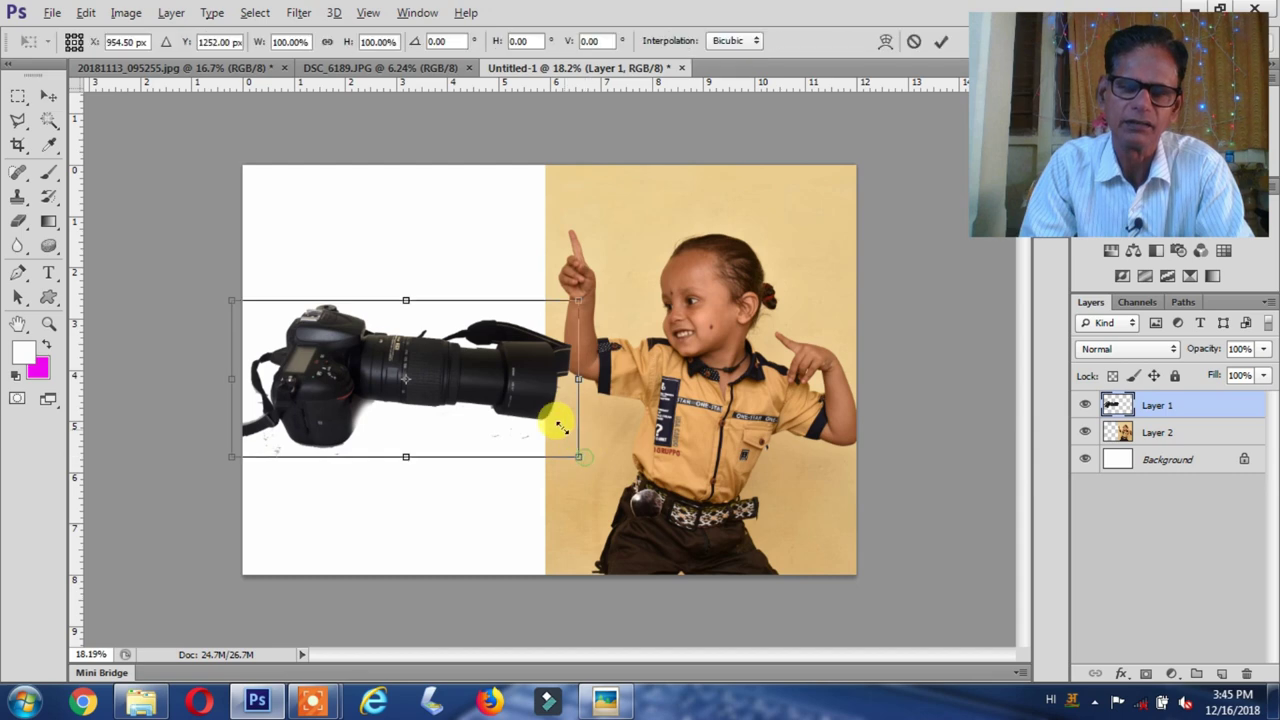
drag(580, 456, 534, 434)
double_click(497, 386)
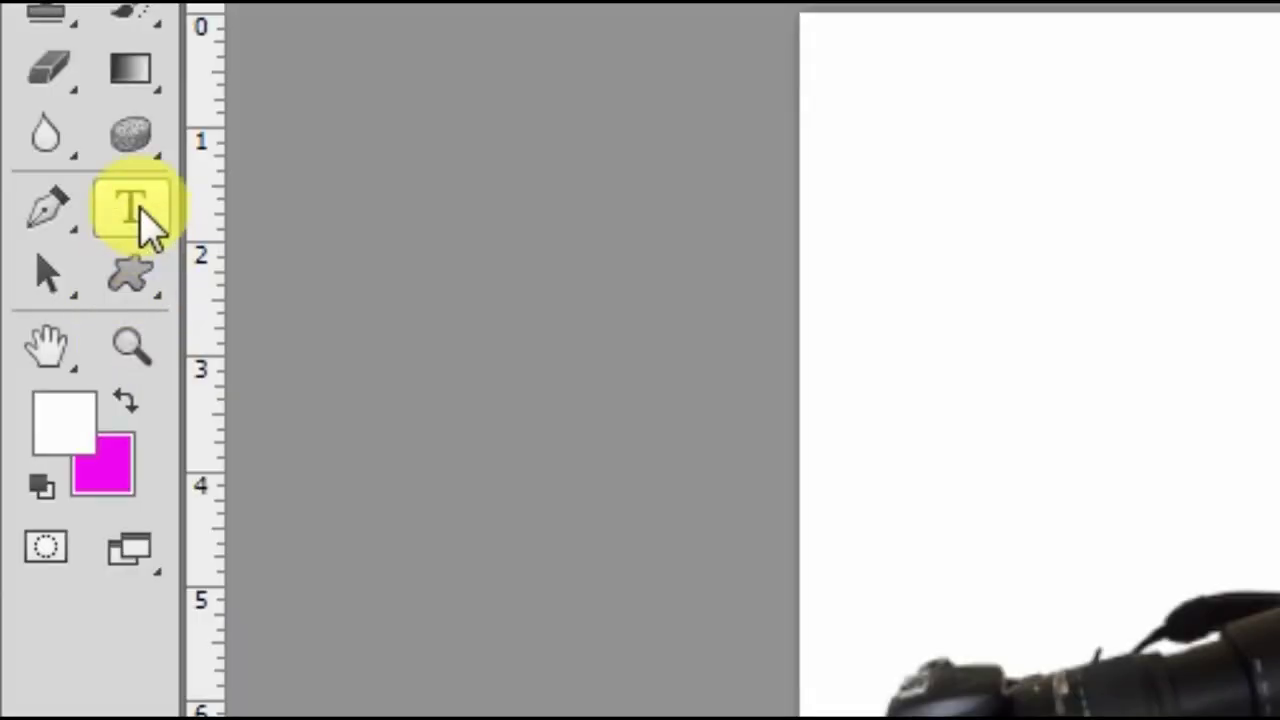
Type 'Nikon' and '55-300 mm Lens' as navy text on two lines
click(48, 272)
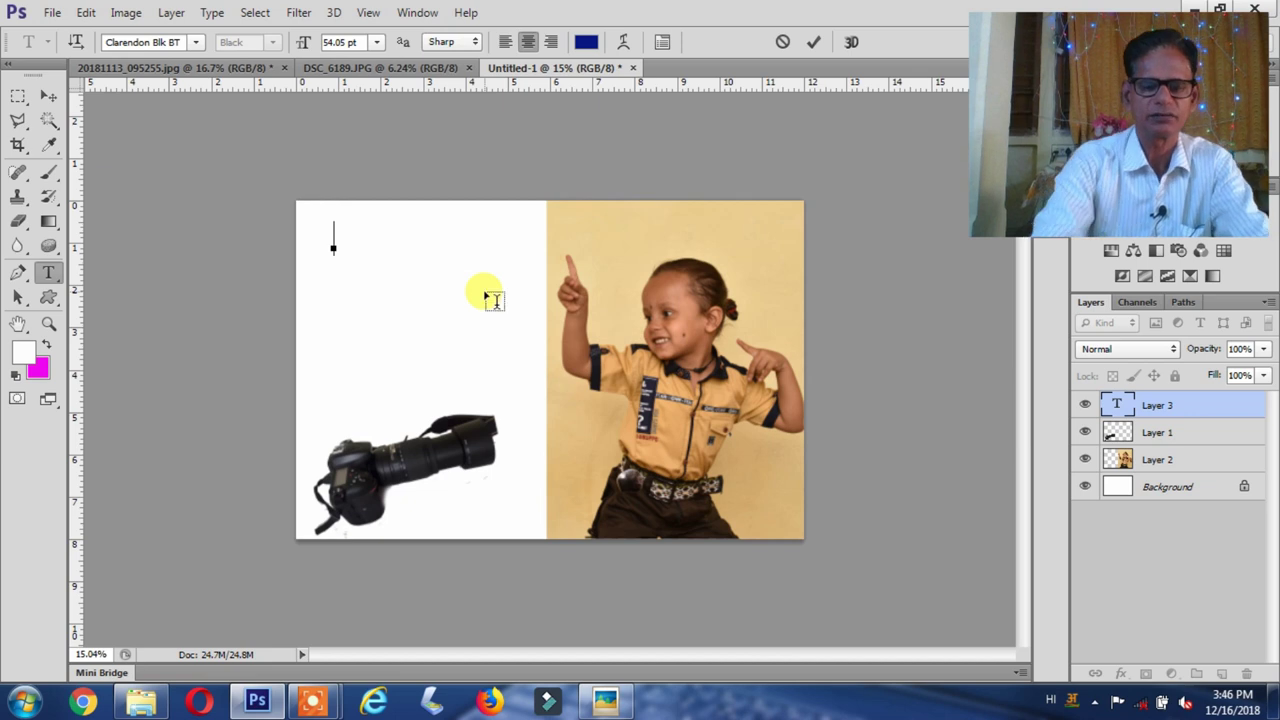
text(Nikon)
text(55-300 mm Lens)
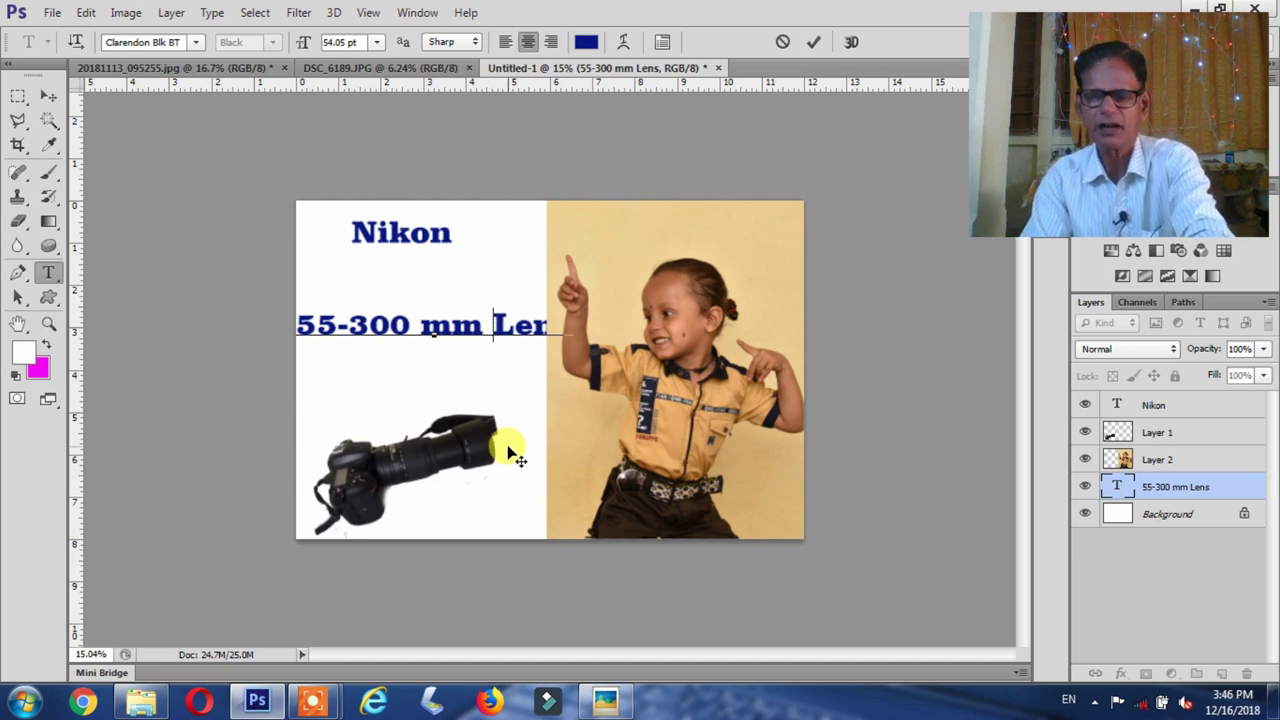
key(Return)
Position the Nikon and 55-300 mm Lens text layers above the camera
click(50, 96)
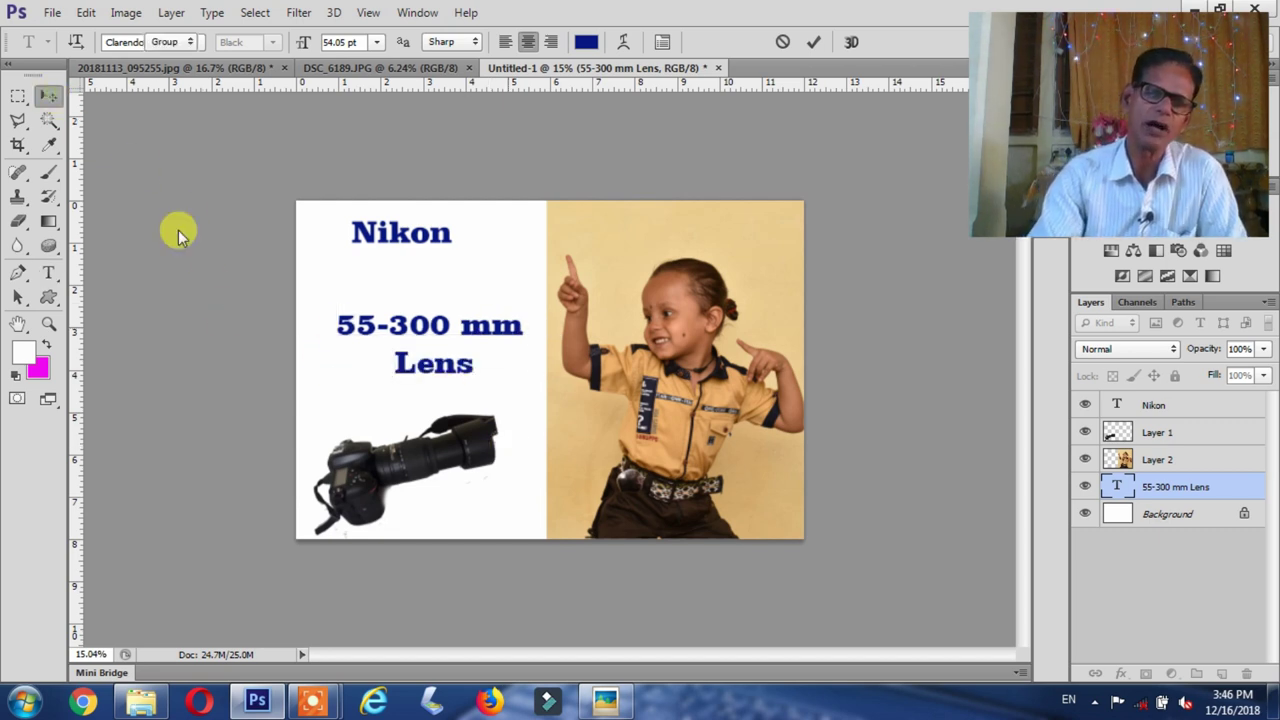
drag(402, 325, 388, 333)
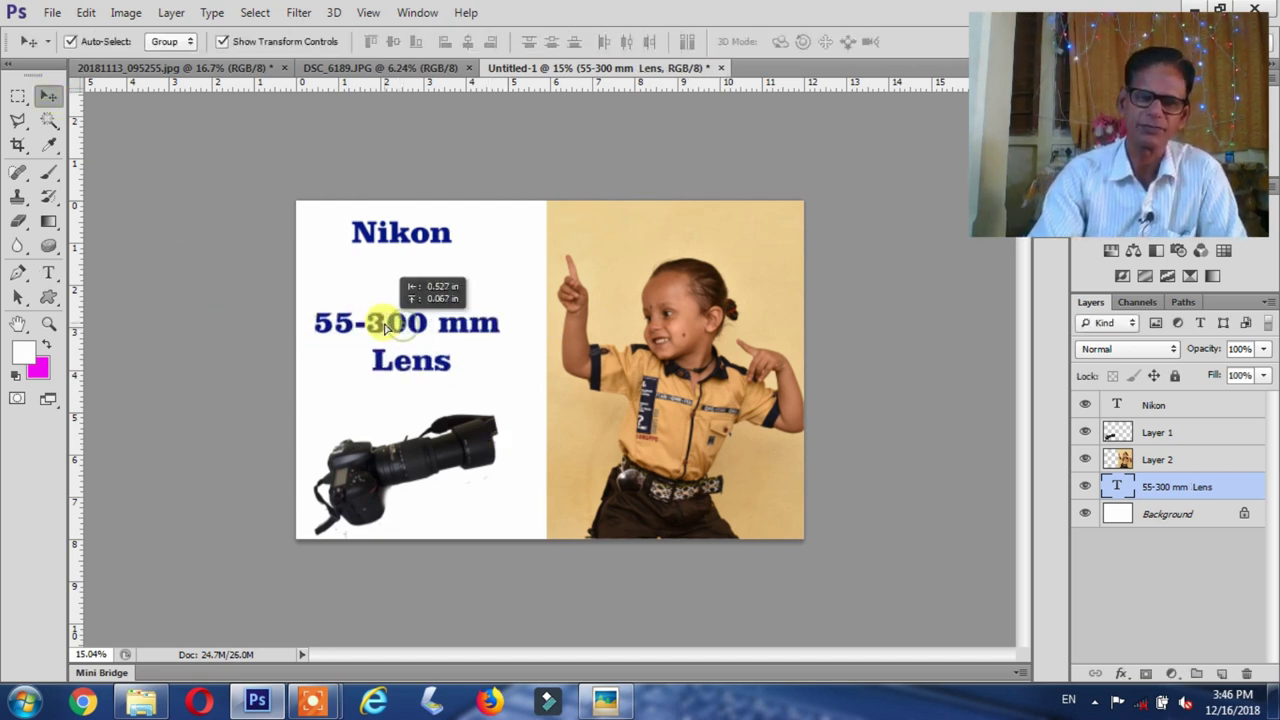
click(386, 234)
scroll(380, 237, up, 3)
drag(380, 237, 390, 200)
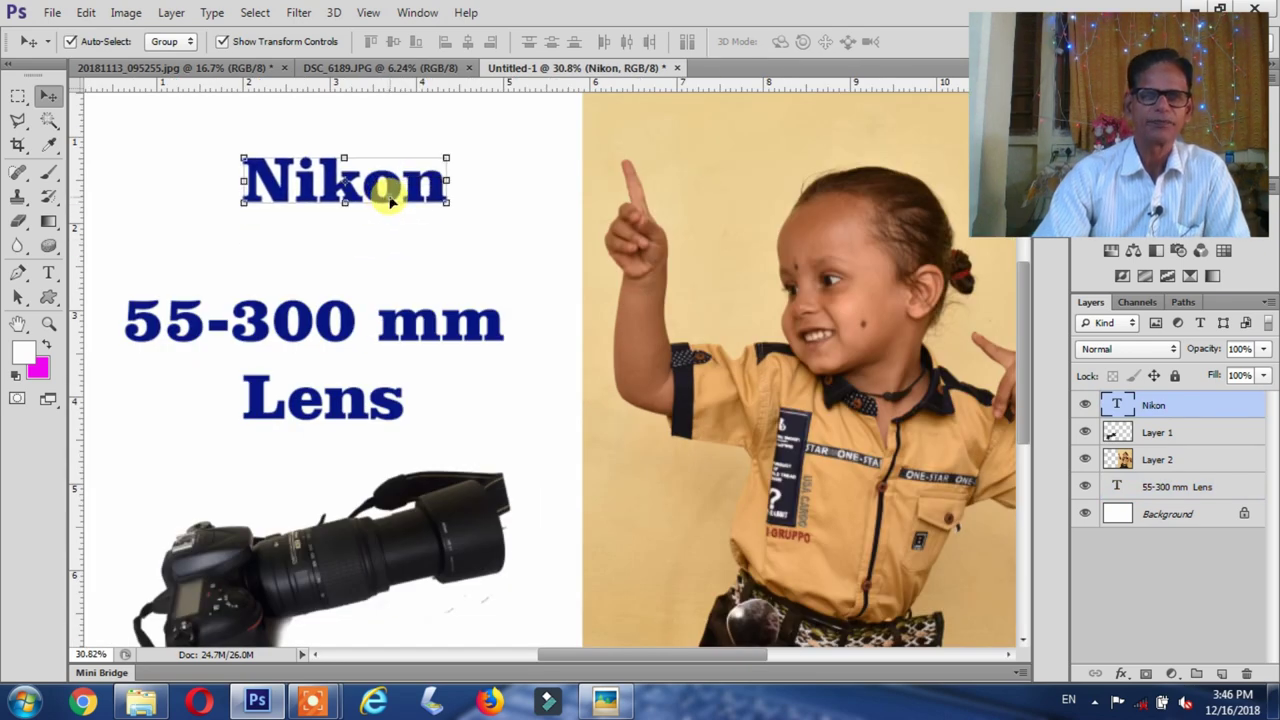
click(641, 310)
click(300, 200)
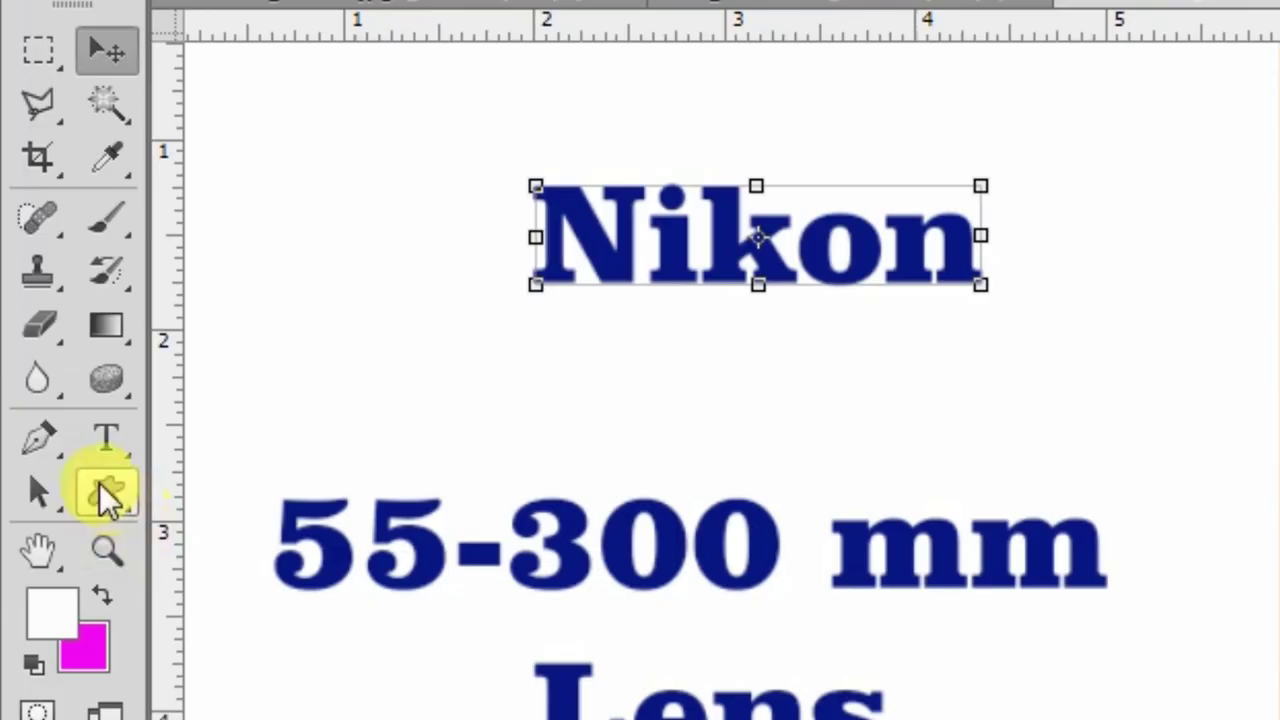
Draw a rounded rectangle around the word Nikon
right_click(46, 296)
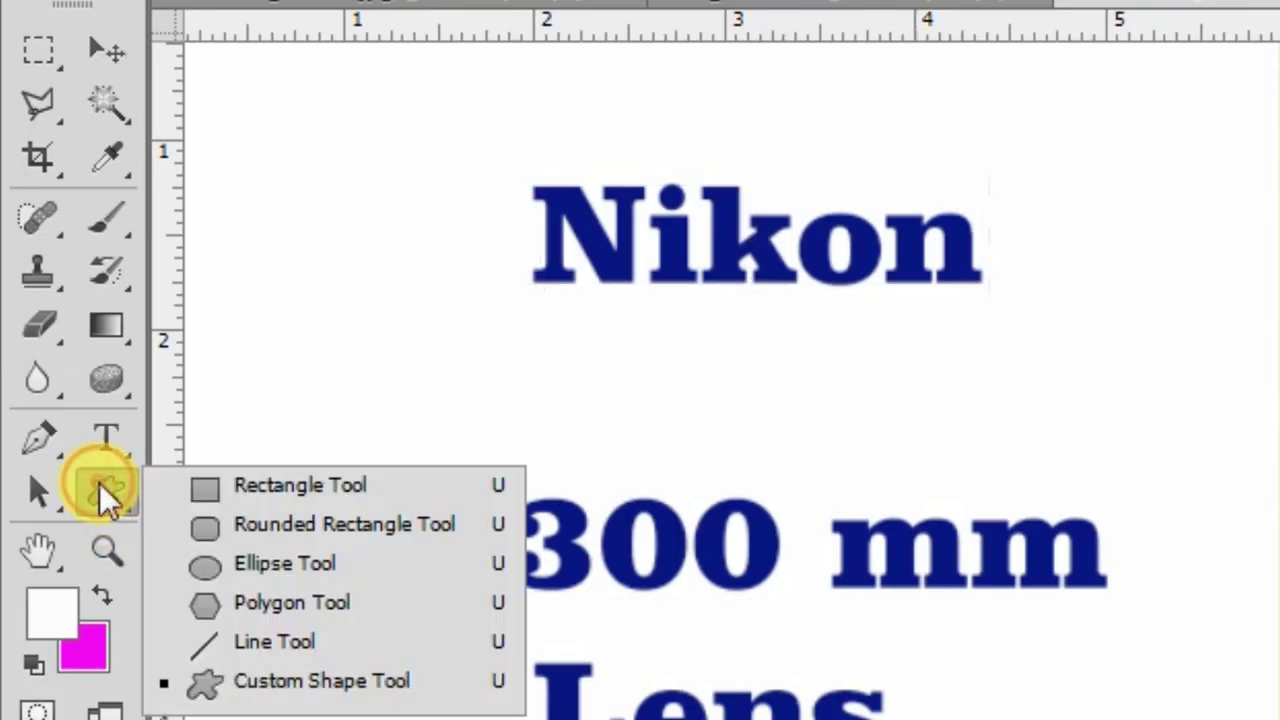
click(210, 530)
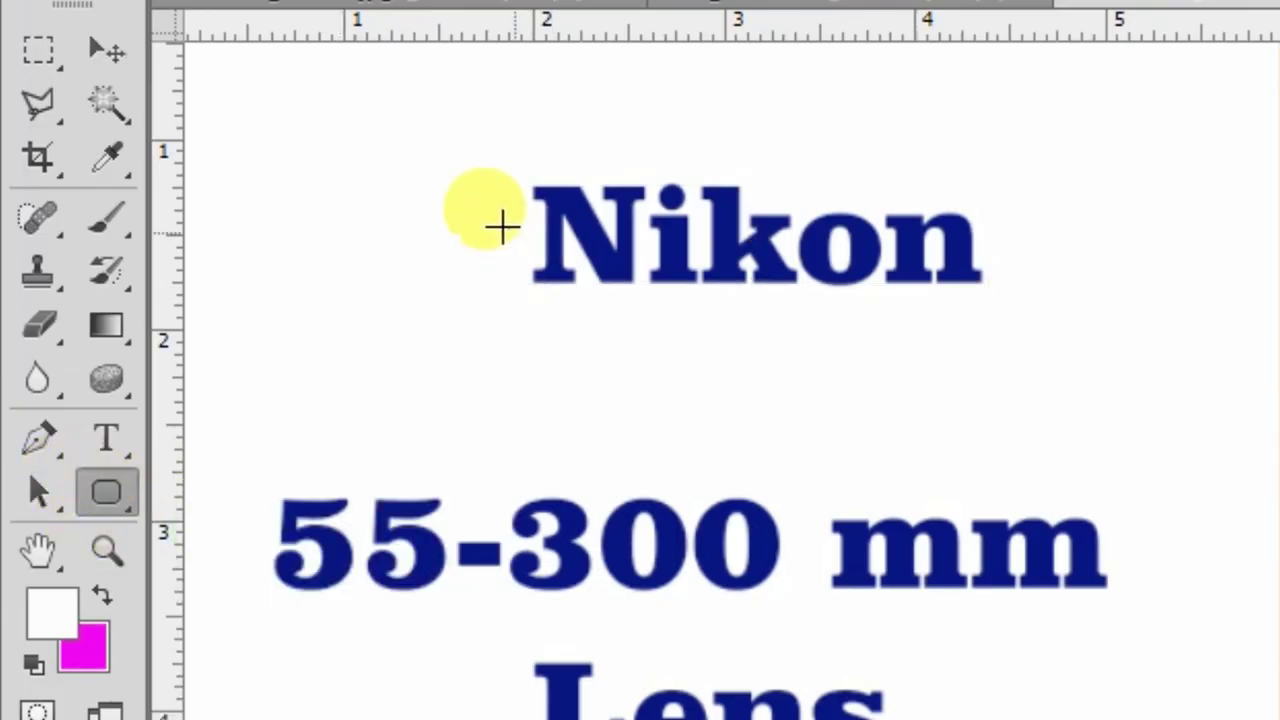
drag(208, 132, 481, 236)
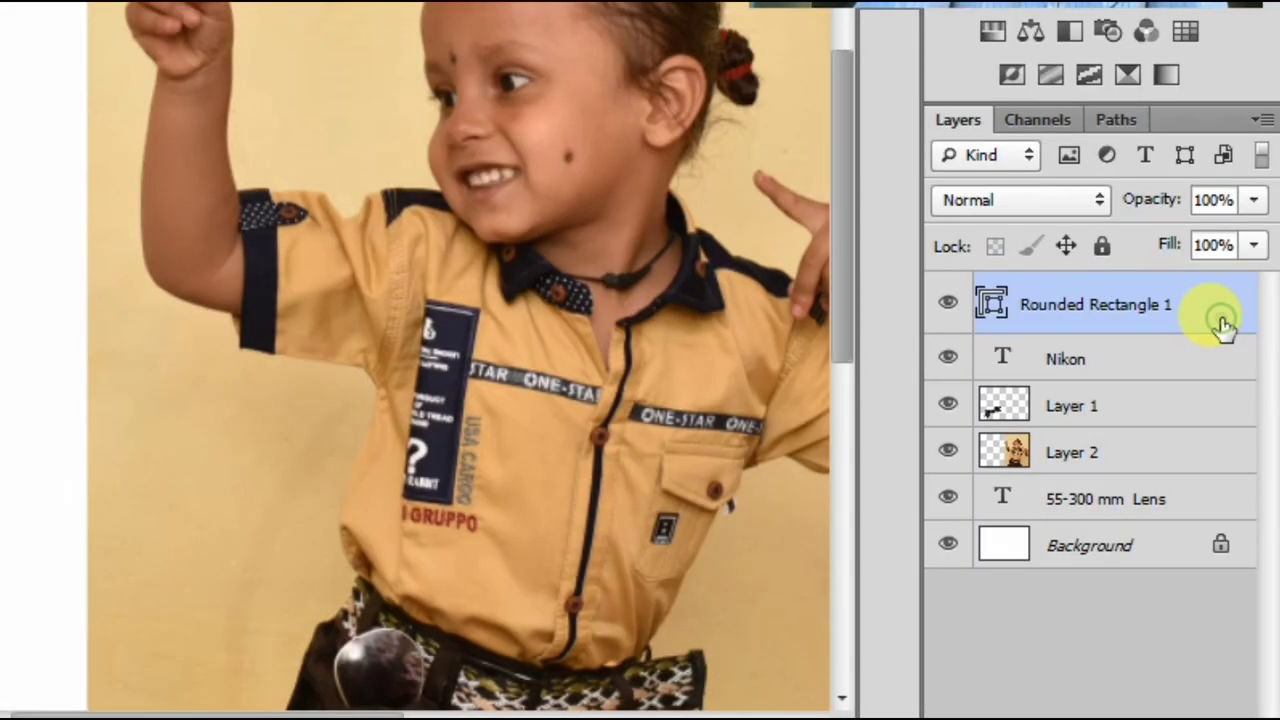
Give the rounded box an orange-red Color Overlay and stack the Nikon text above it
double_click(1222, 323)
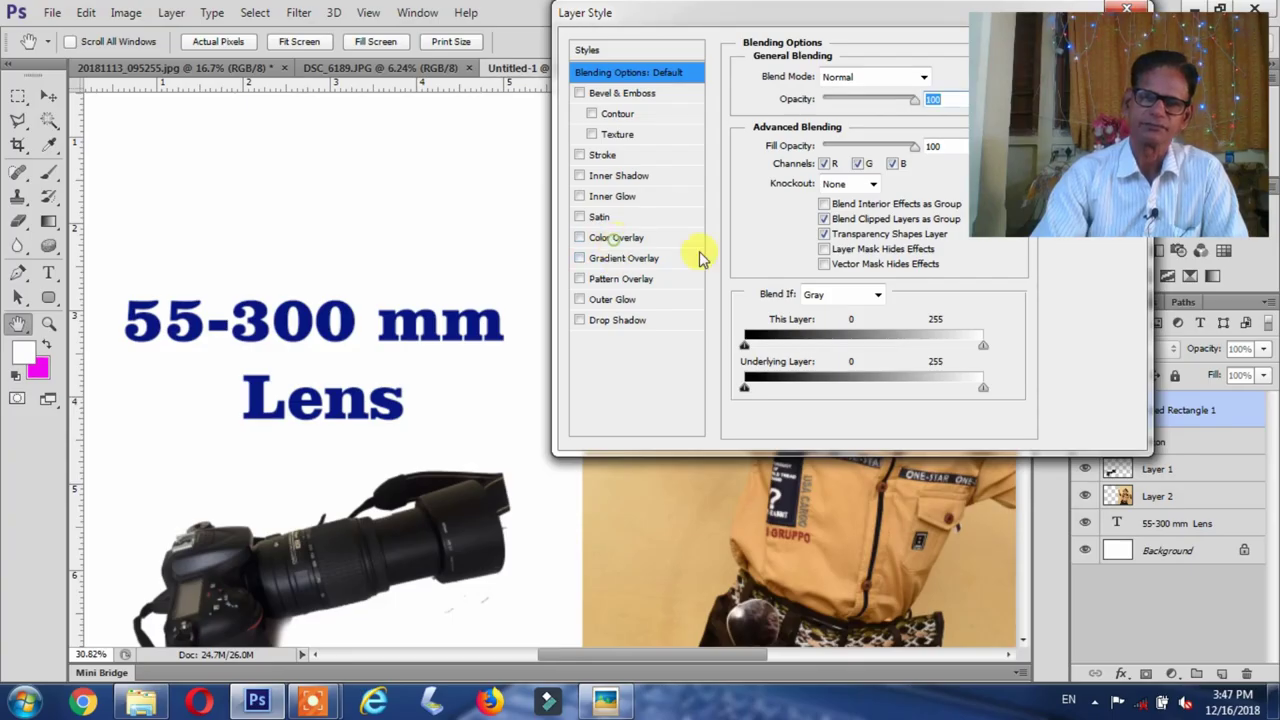
click(700, 237)
drag(800, 14, 636, 263)
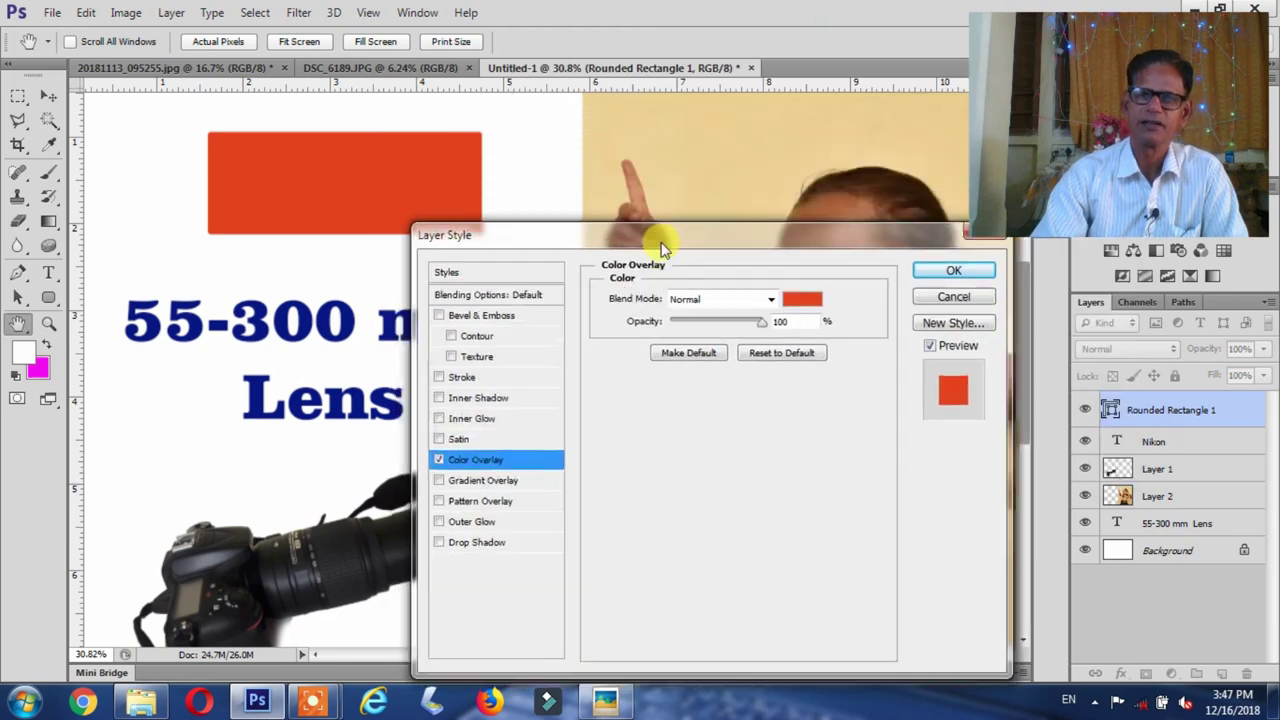
click(900, 300)
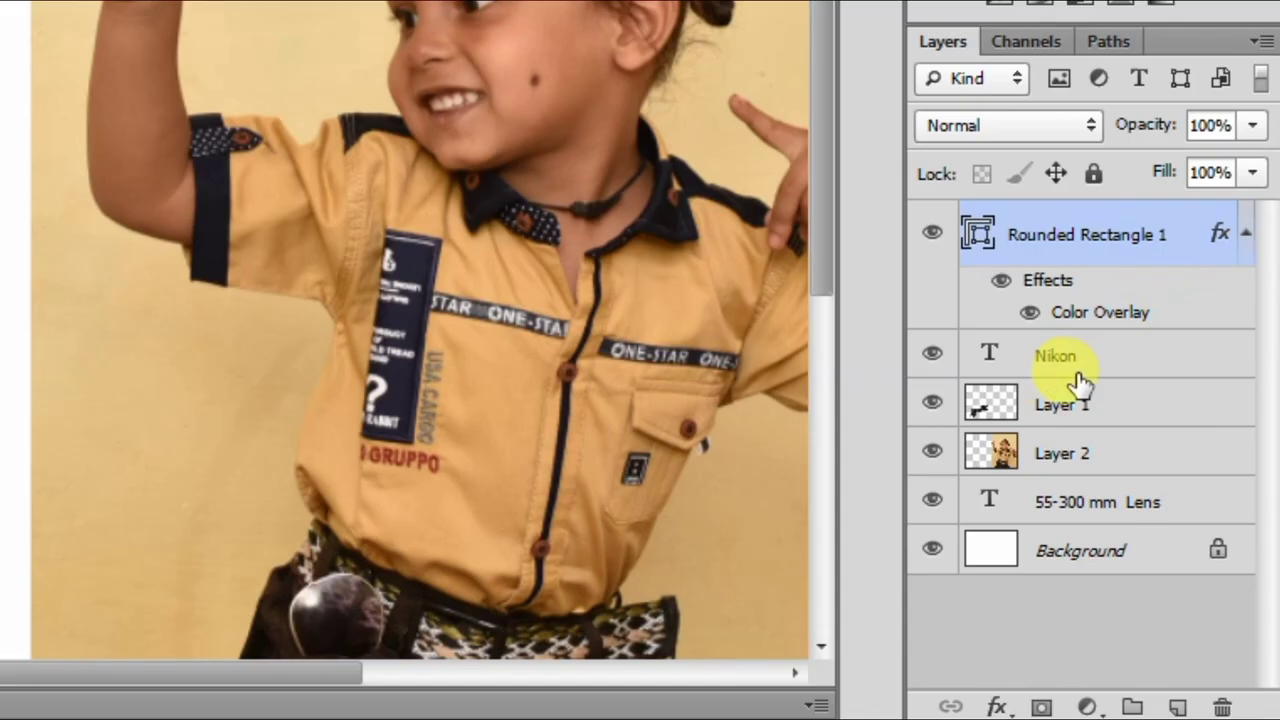
click(1176, 482)
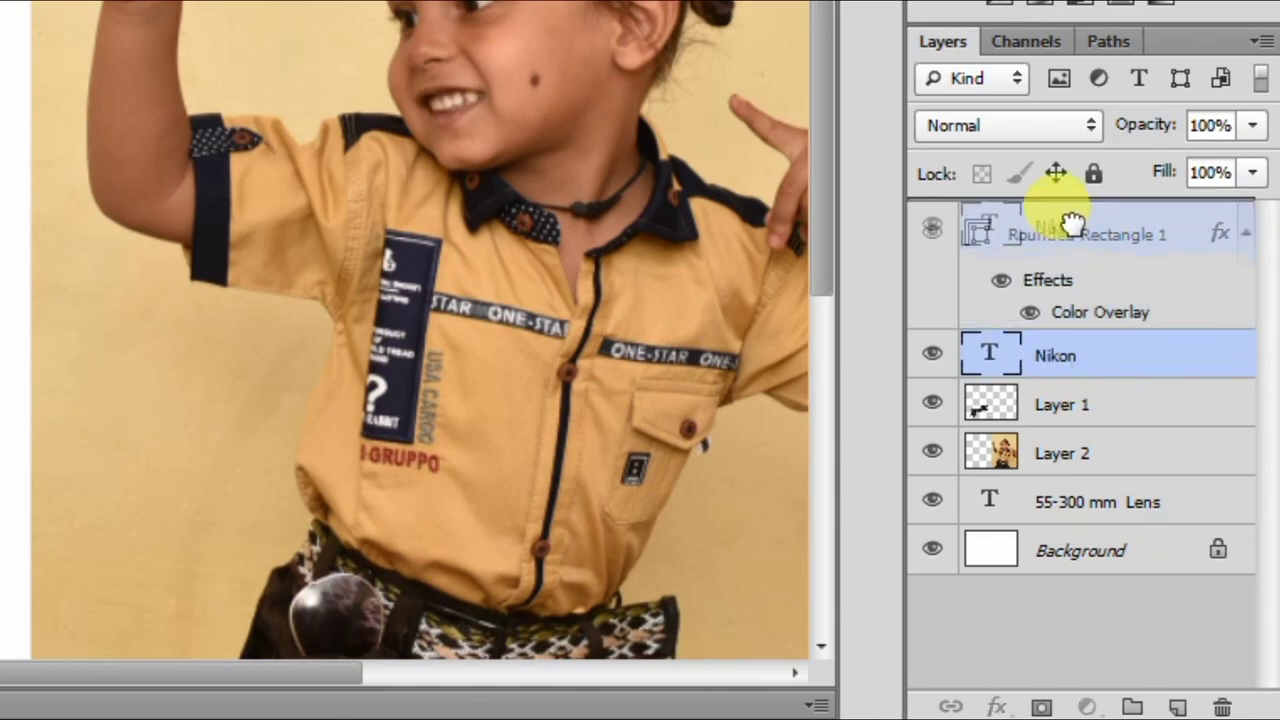
drag(1097, 355, 1063, 229)
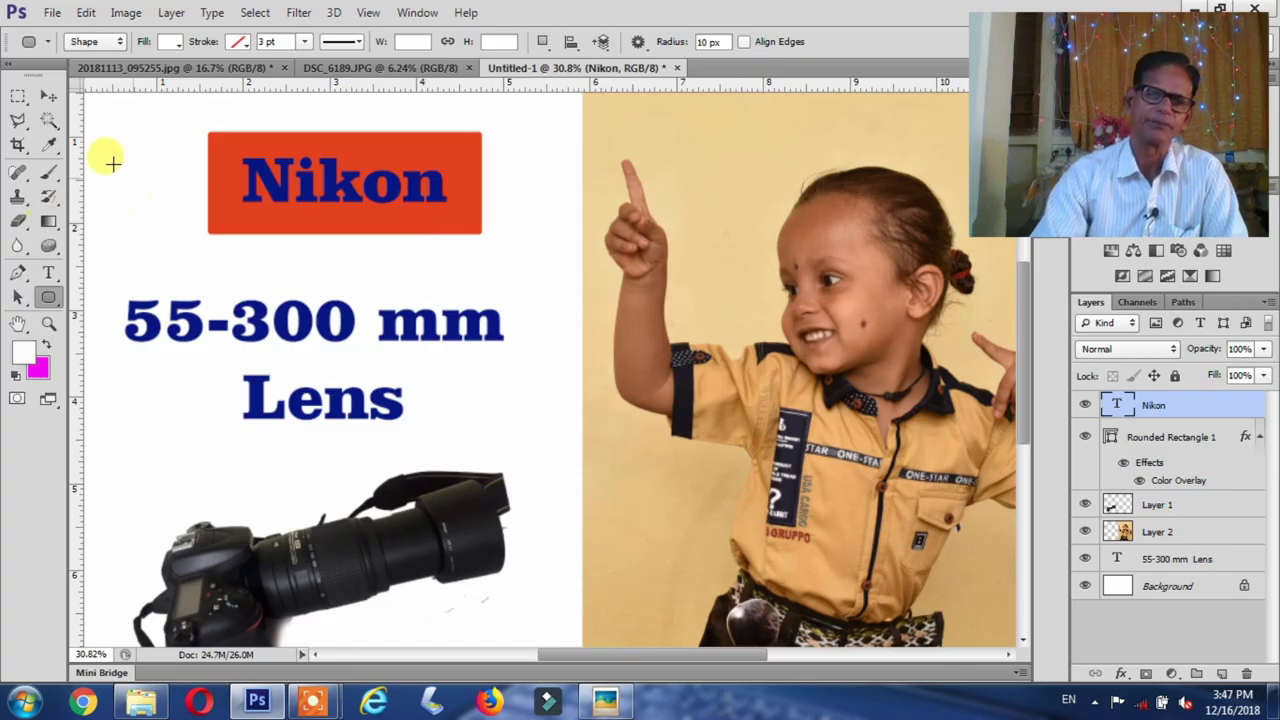
Colour the Nikon text bright yellow-green (#d3f902) with a Color Overlay layer style
click(48, 96)
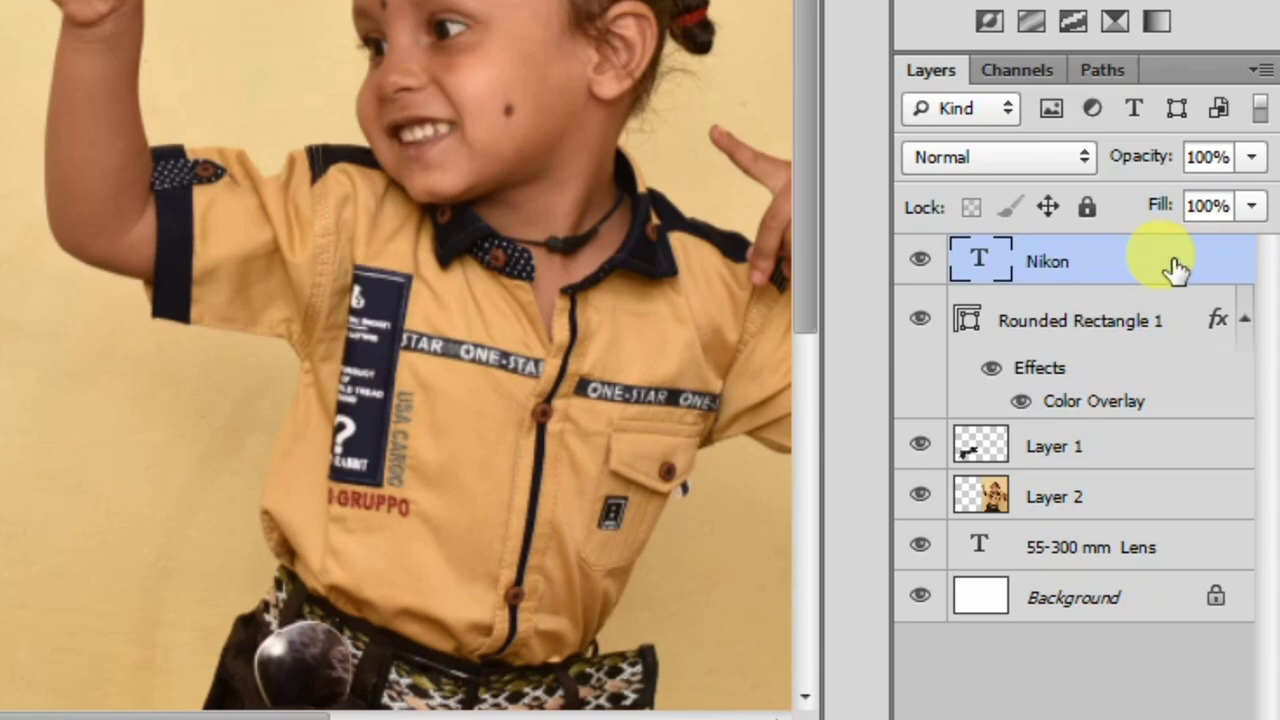
double_click(1175, 265)
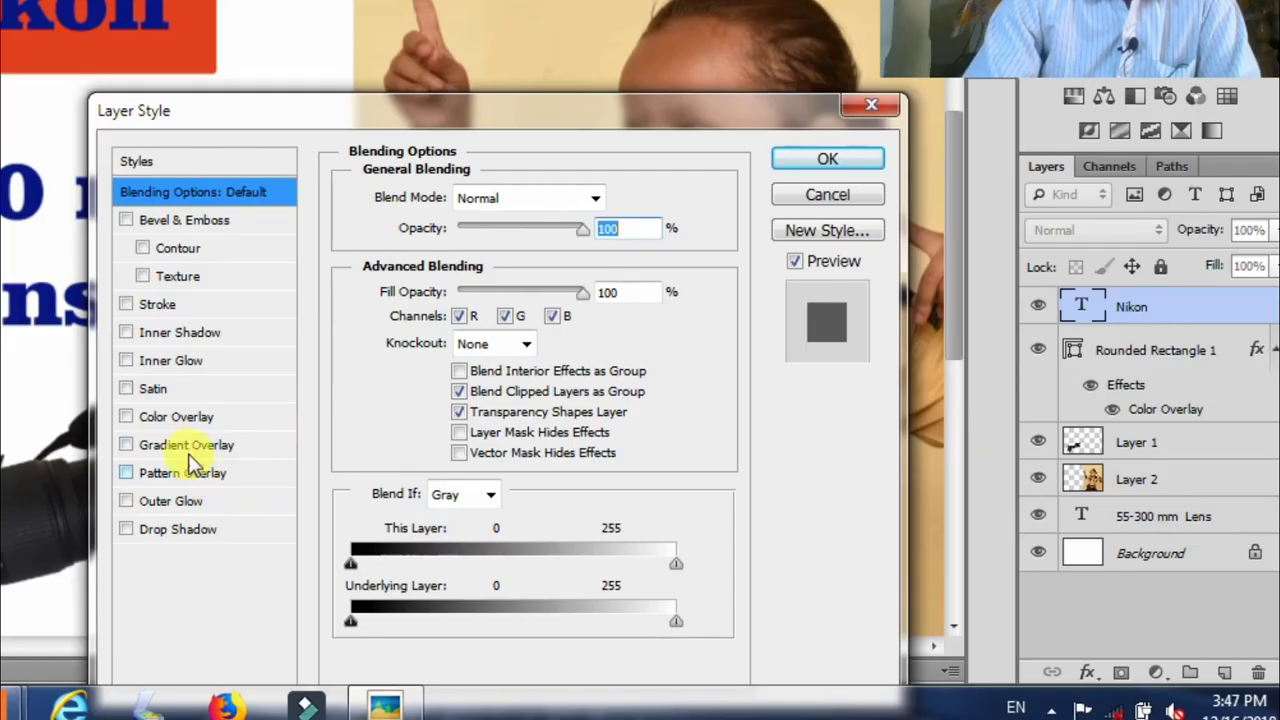
click(178, 417)
click(678, 392)
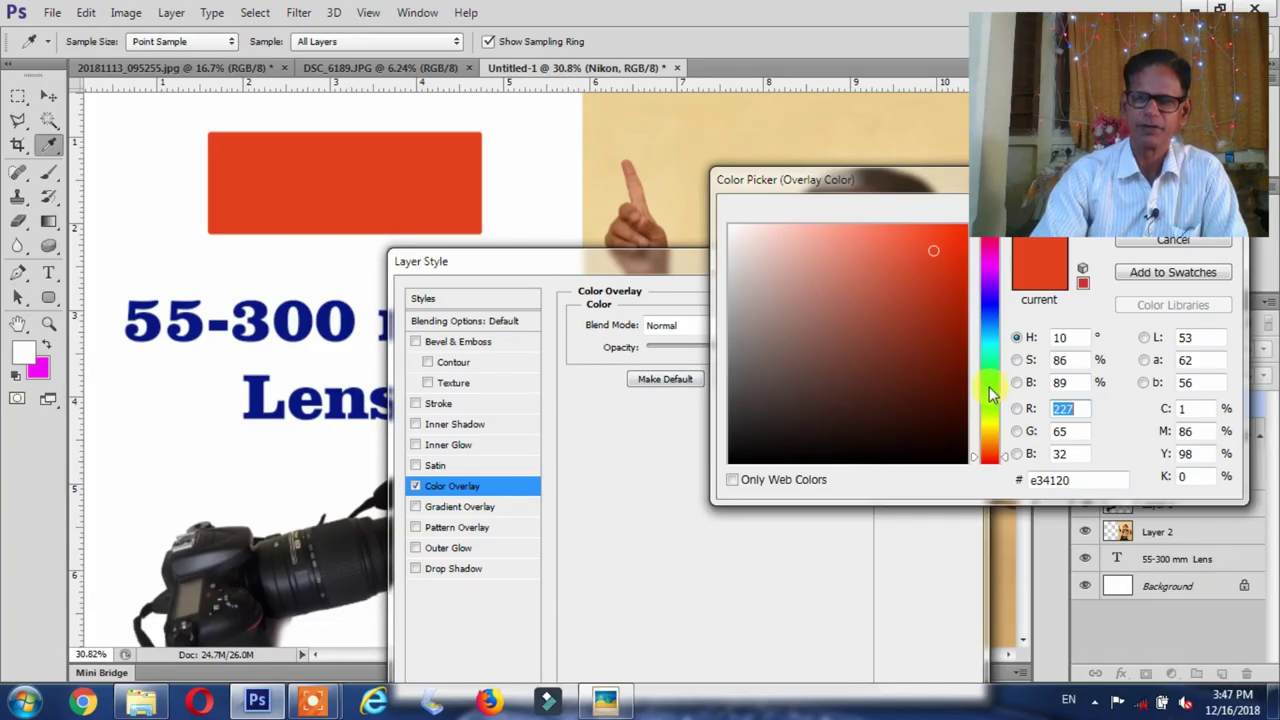
click(989, 389)
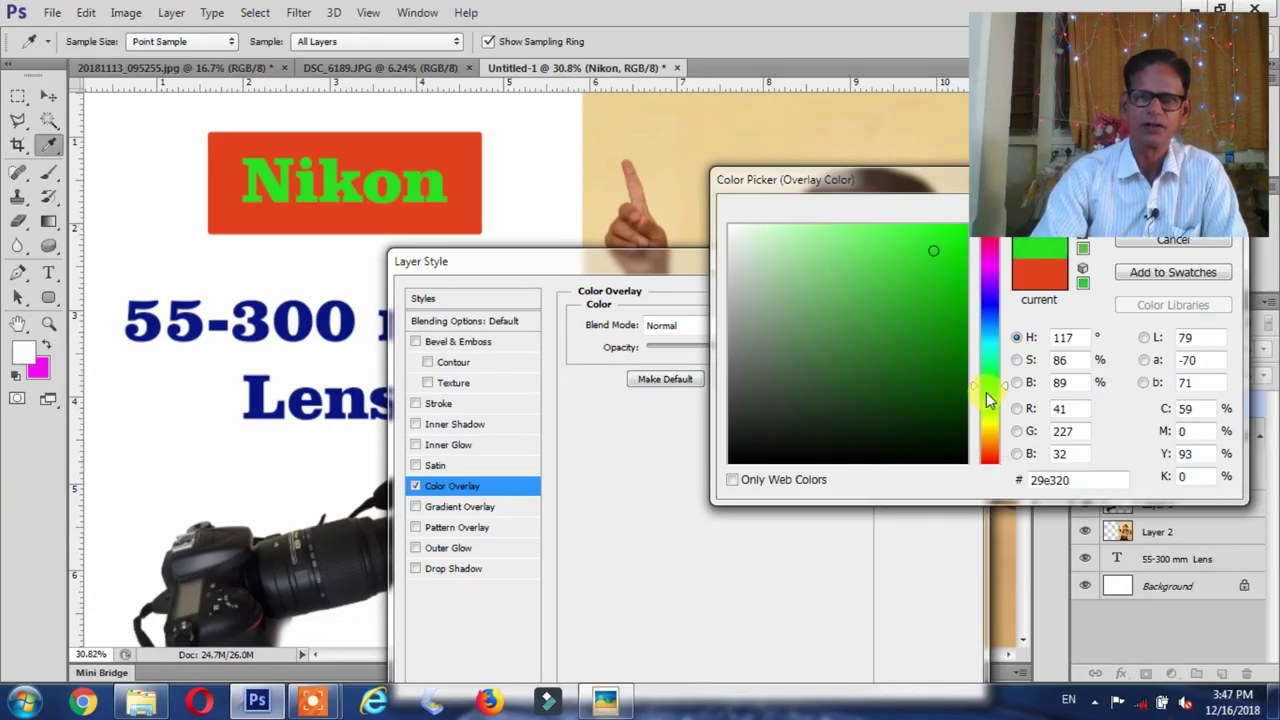
click(986, 415)
click(988, 435)
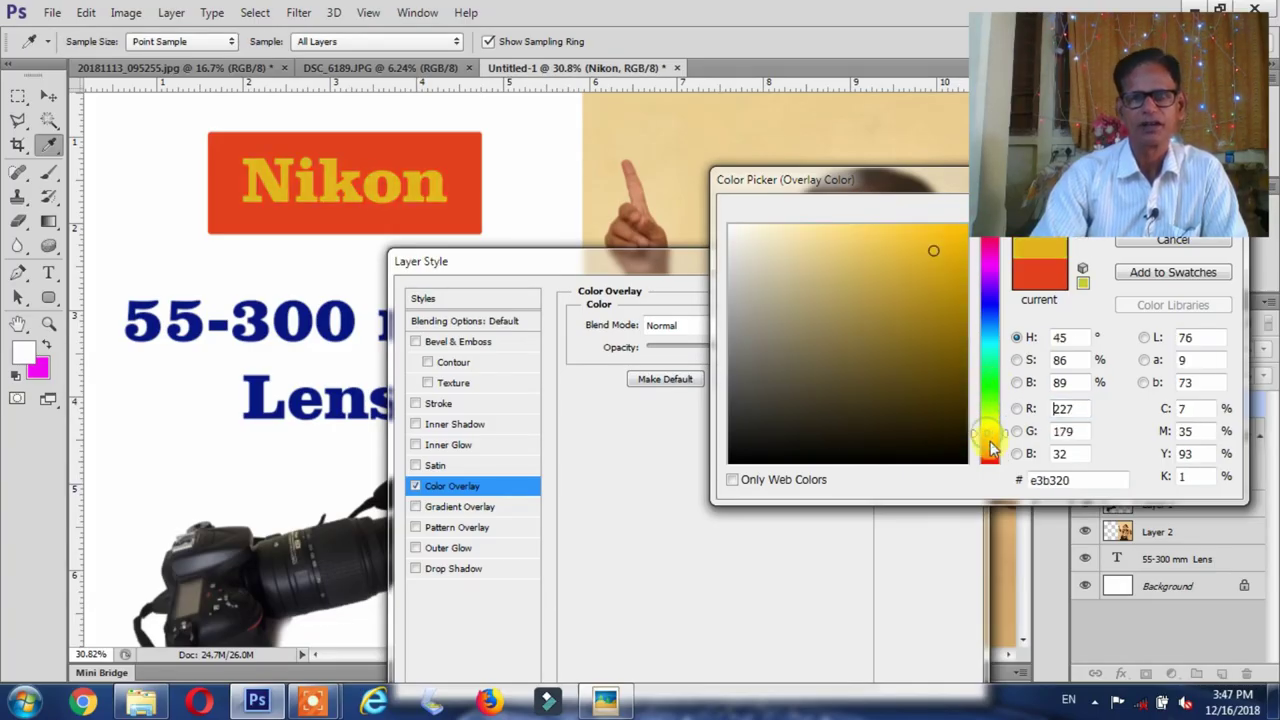
click(989, 423)
click(991, 340)
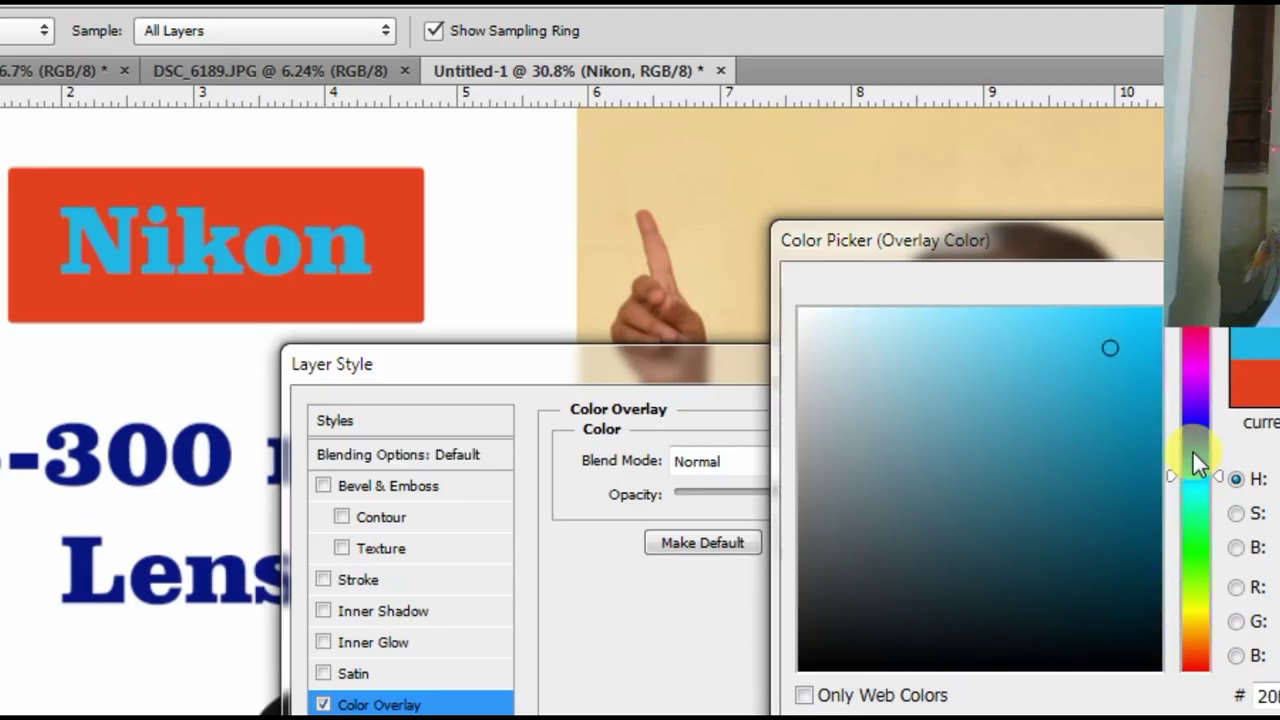
drag(1200, 485, 1191, 370)
drag(1193, 578, 1195, 602)
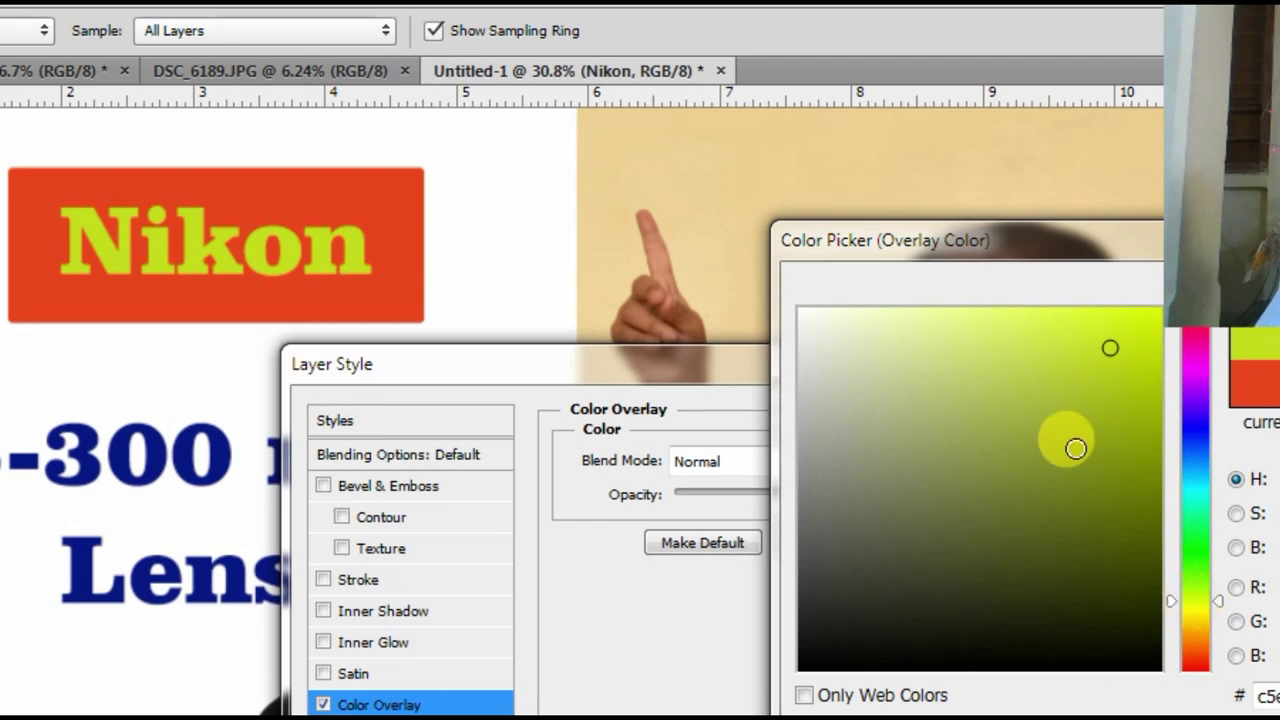
click(1135, 322)
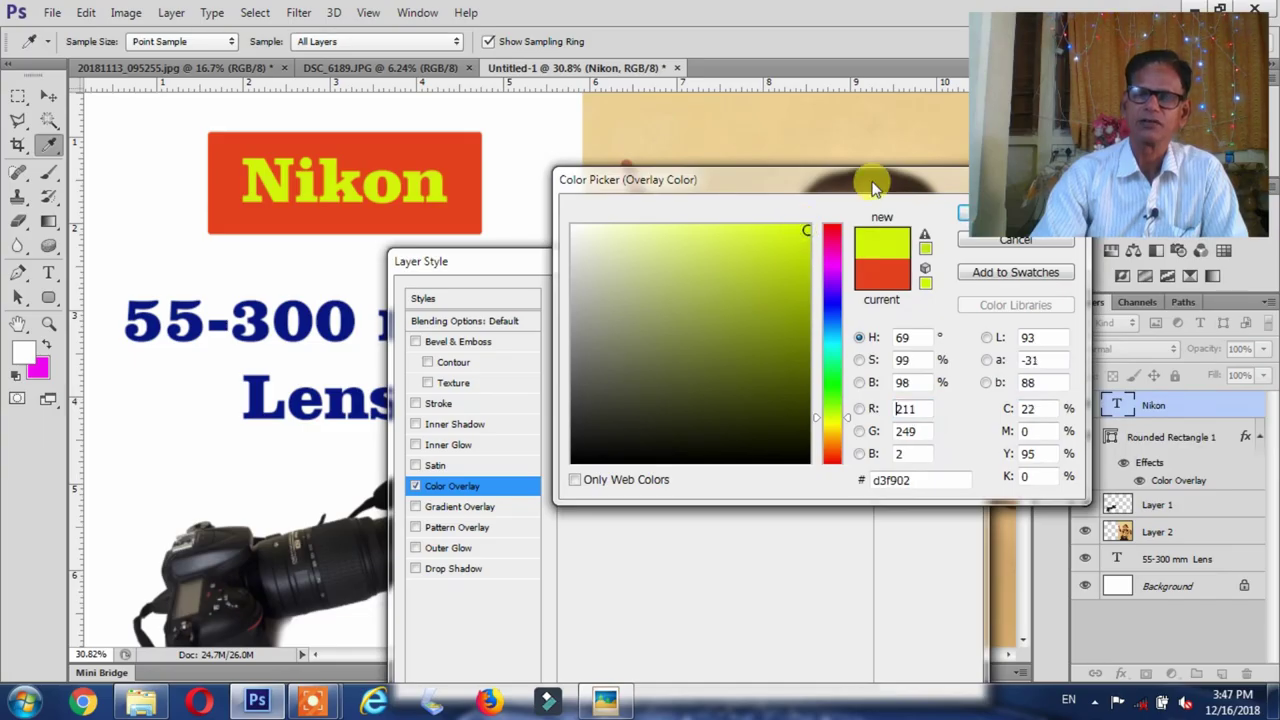
drag(872, 187, 740, 288)
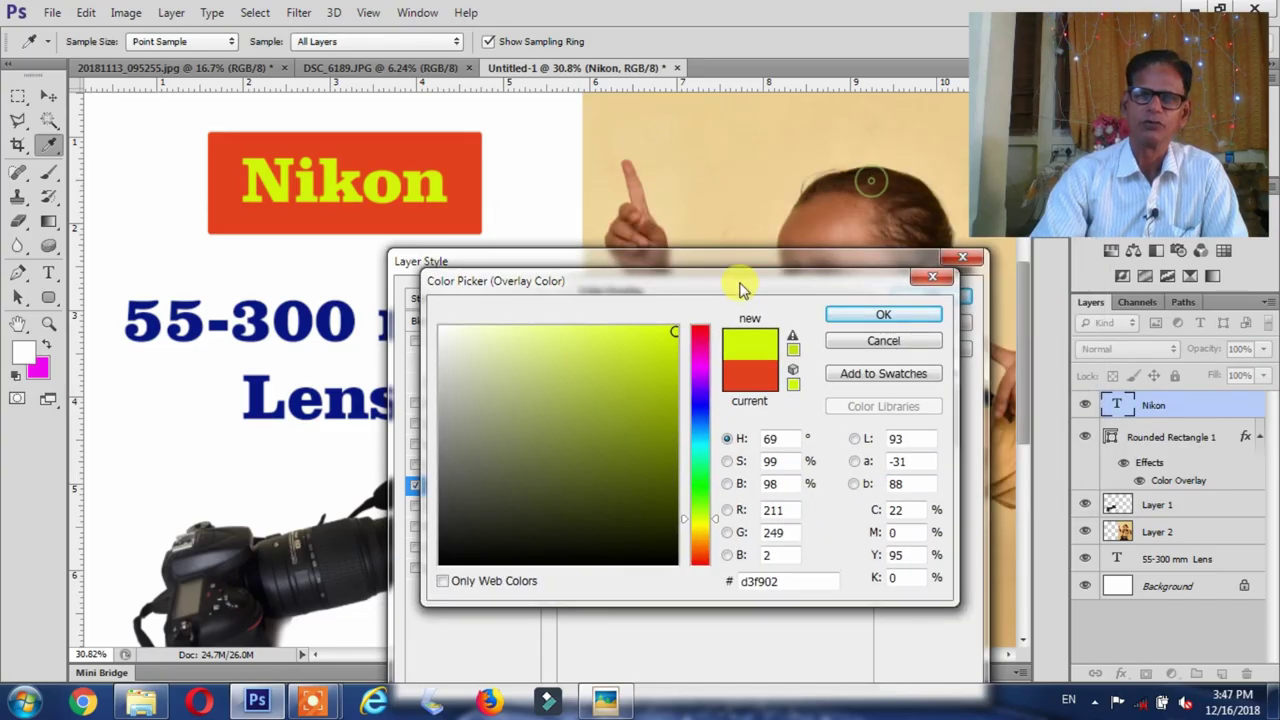
click(853, 318)
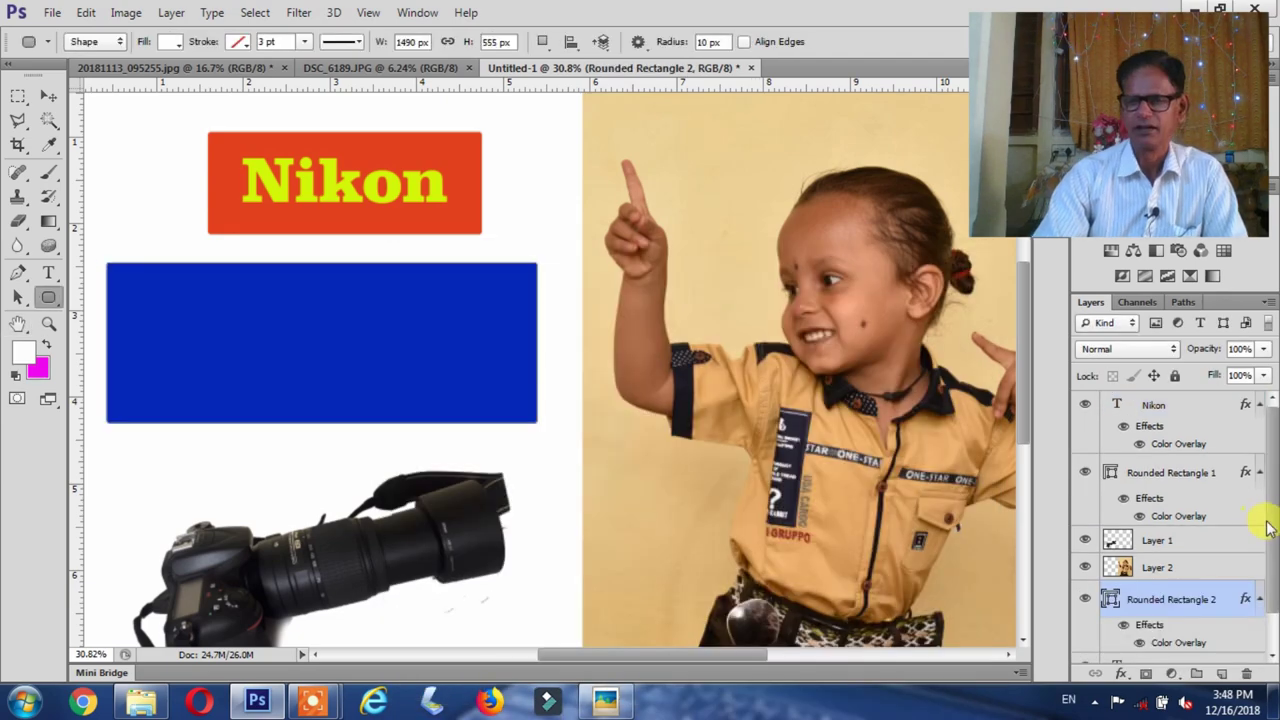
Stack the 55-300 mm Lens text layer above the blue rounded rectangle
drag(1275, 556, 1277, 579)
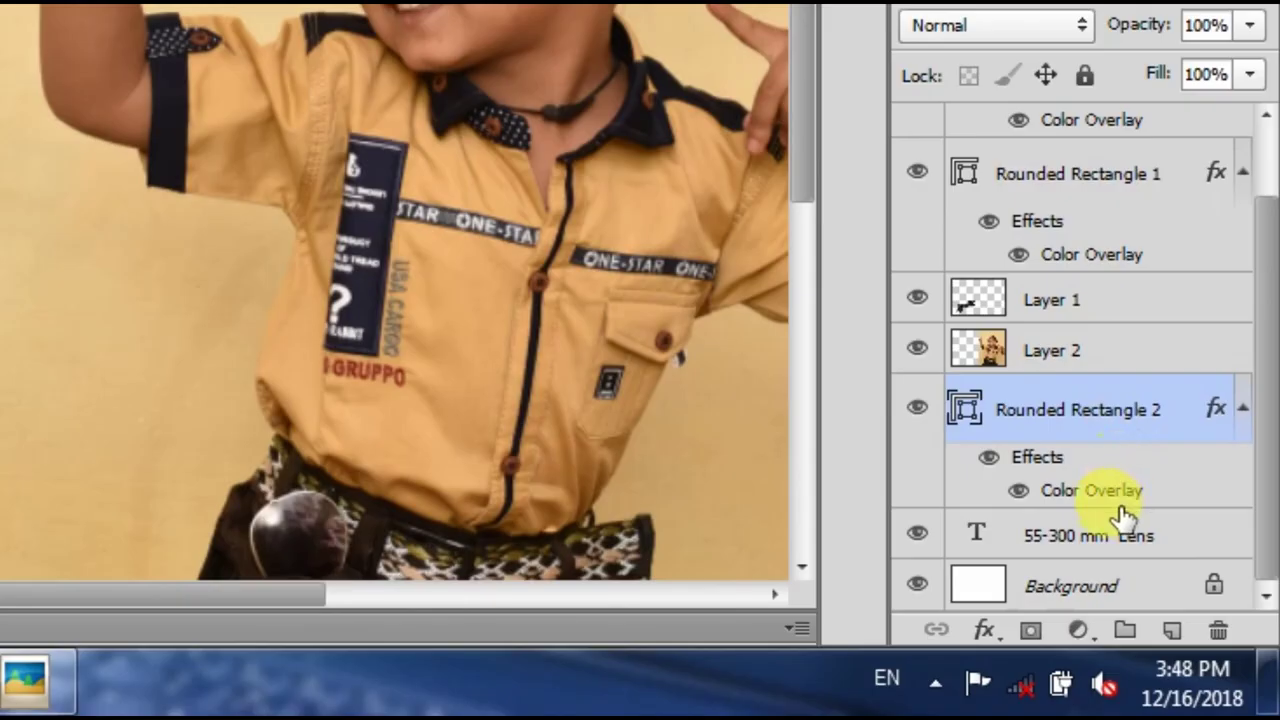
click(1164, 626)
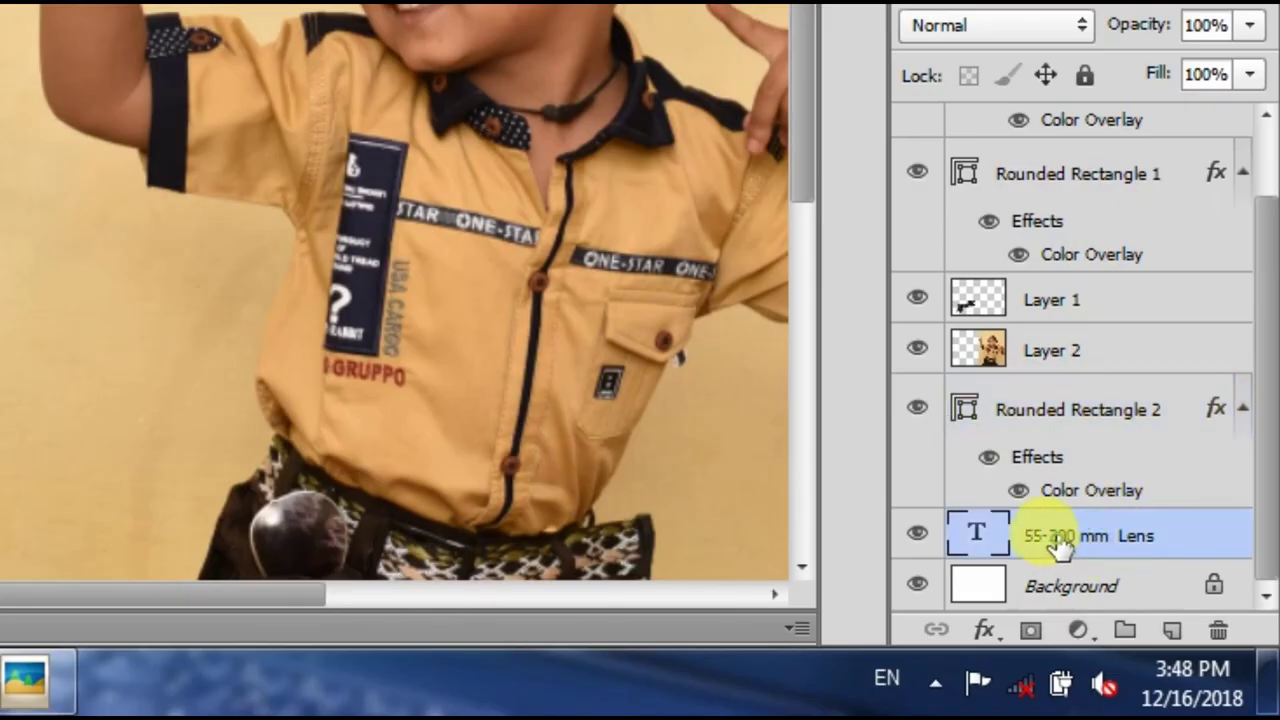
drag(1060, 540, 1035, 320)
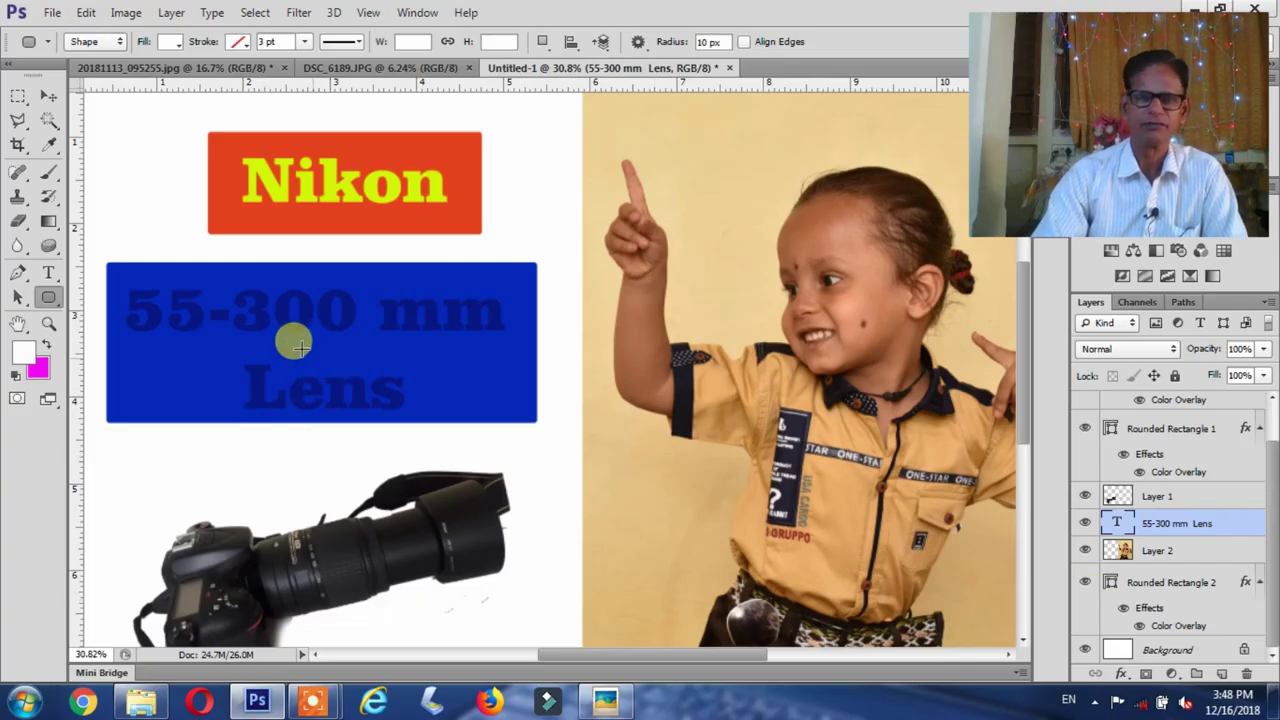
scroll(180, 310, up, 1)
scroll(180, 312, up, 2)
scroll(300, 380, down, 2)
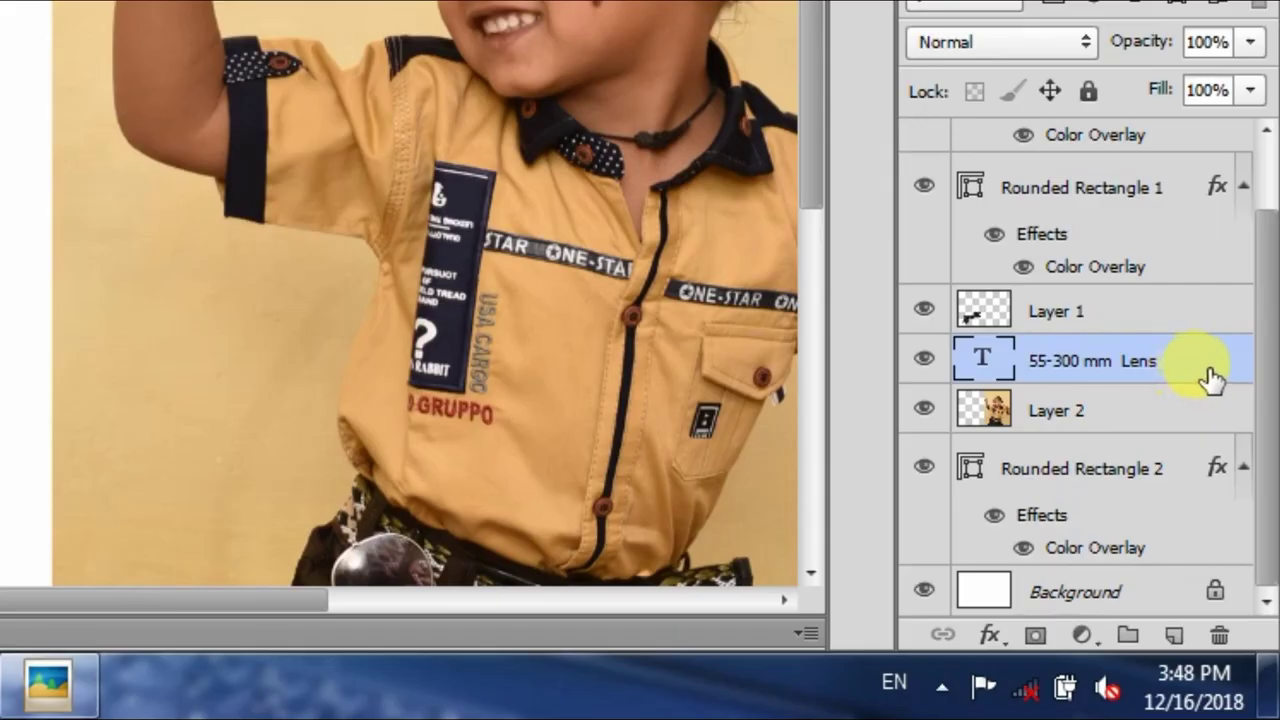
Give the 55-300 mm Lens text a white Color Overlay
double_click(1205, 370)
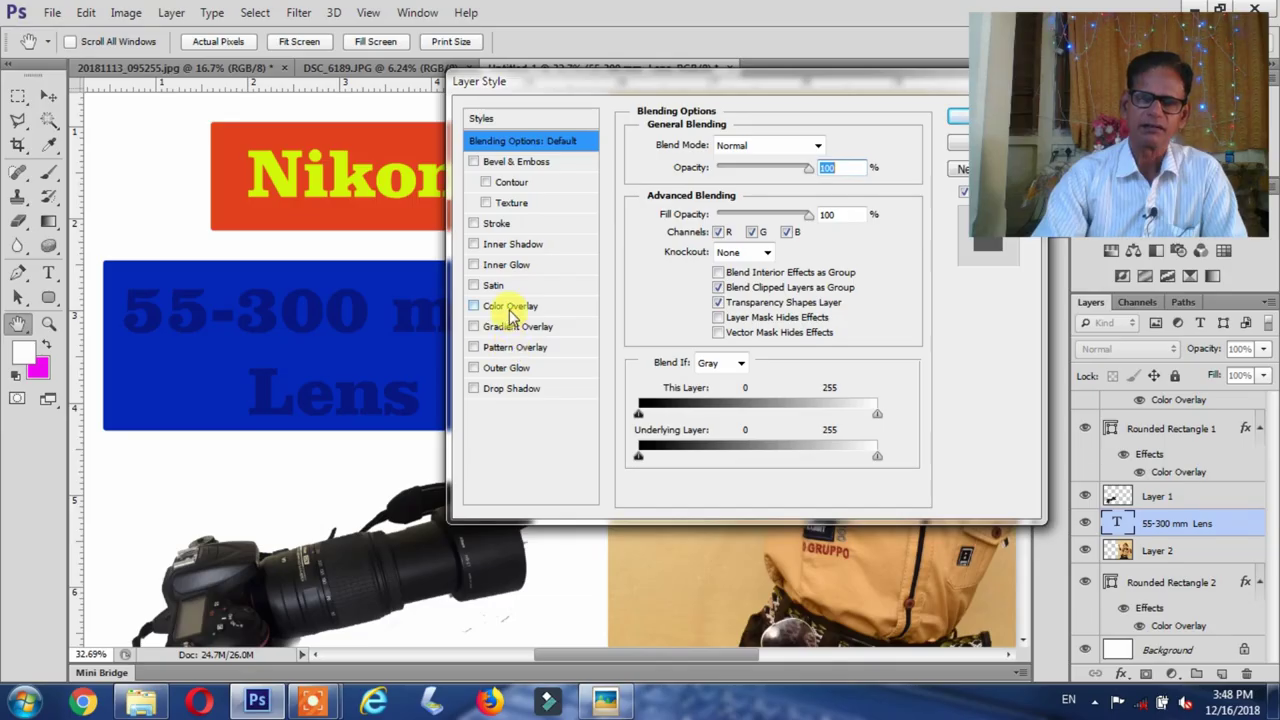
click(510, 308)
click(833, 147)
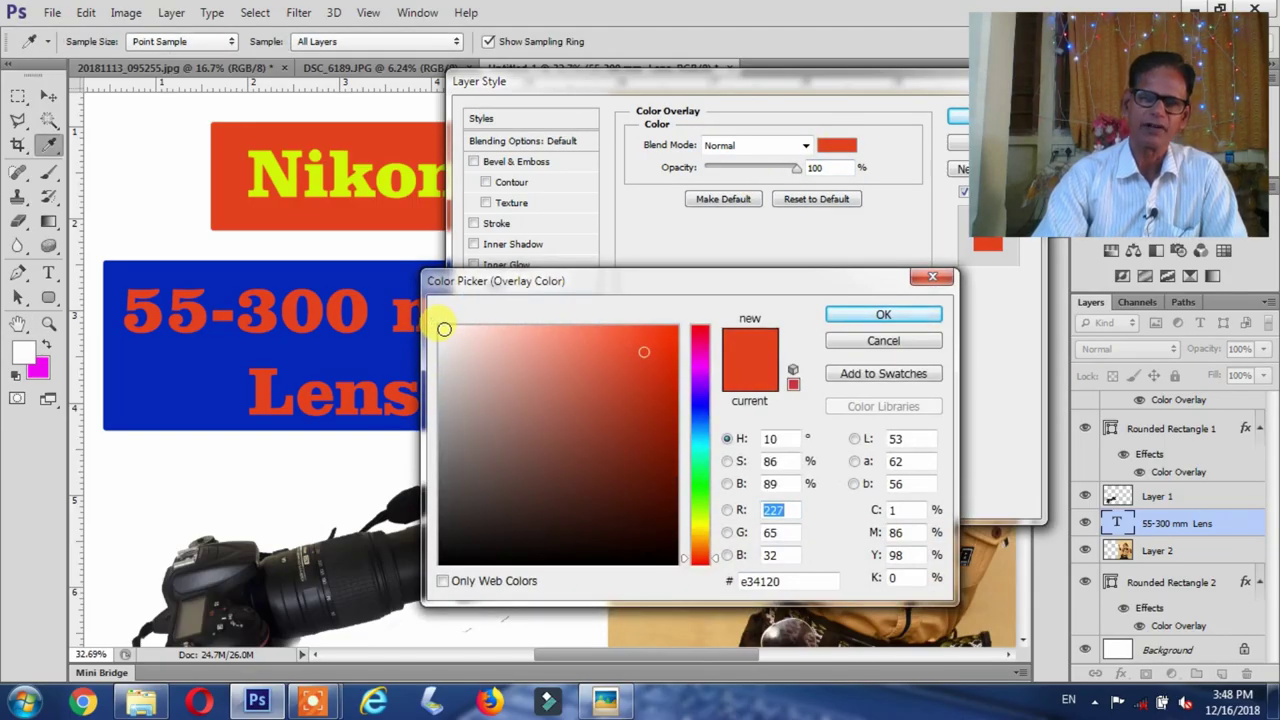
click(444, 329)
click(864, 318)
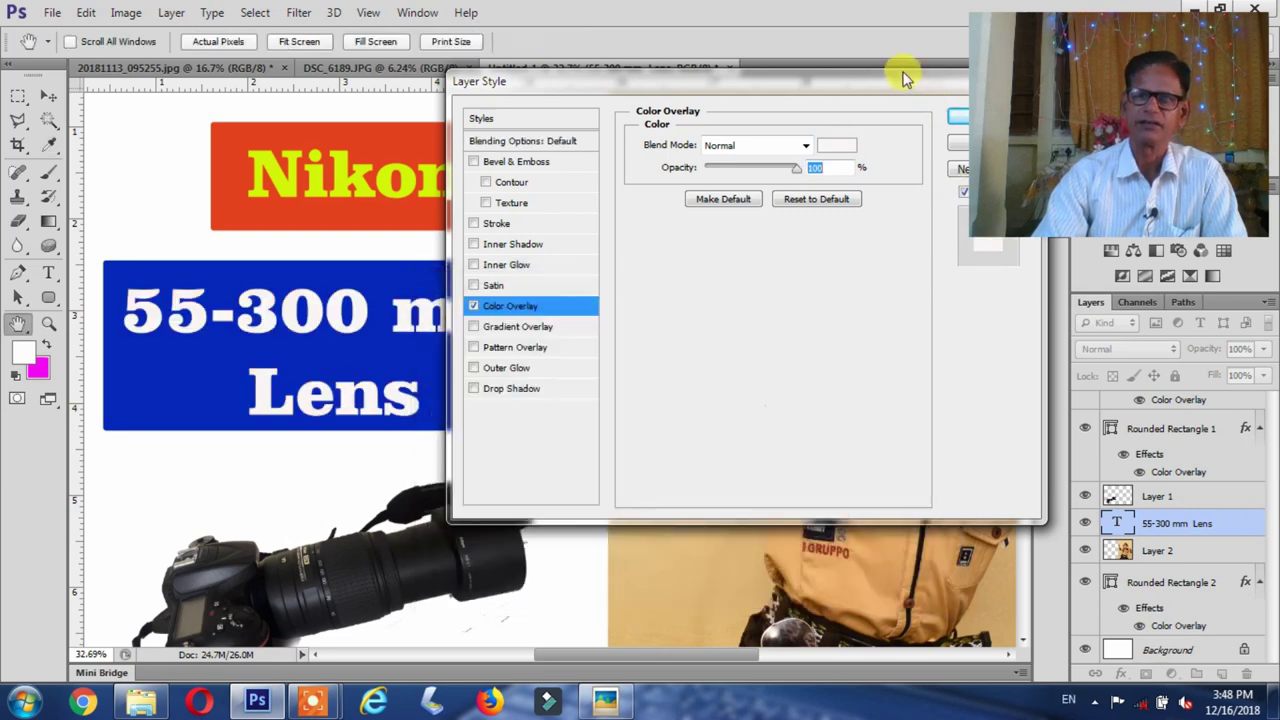
drag(900, 81, 683, 107)
click(737, 143)
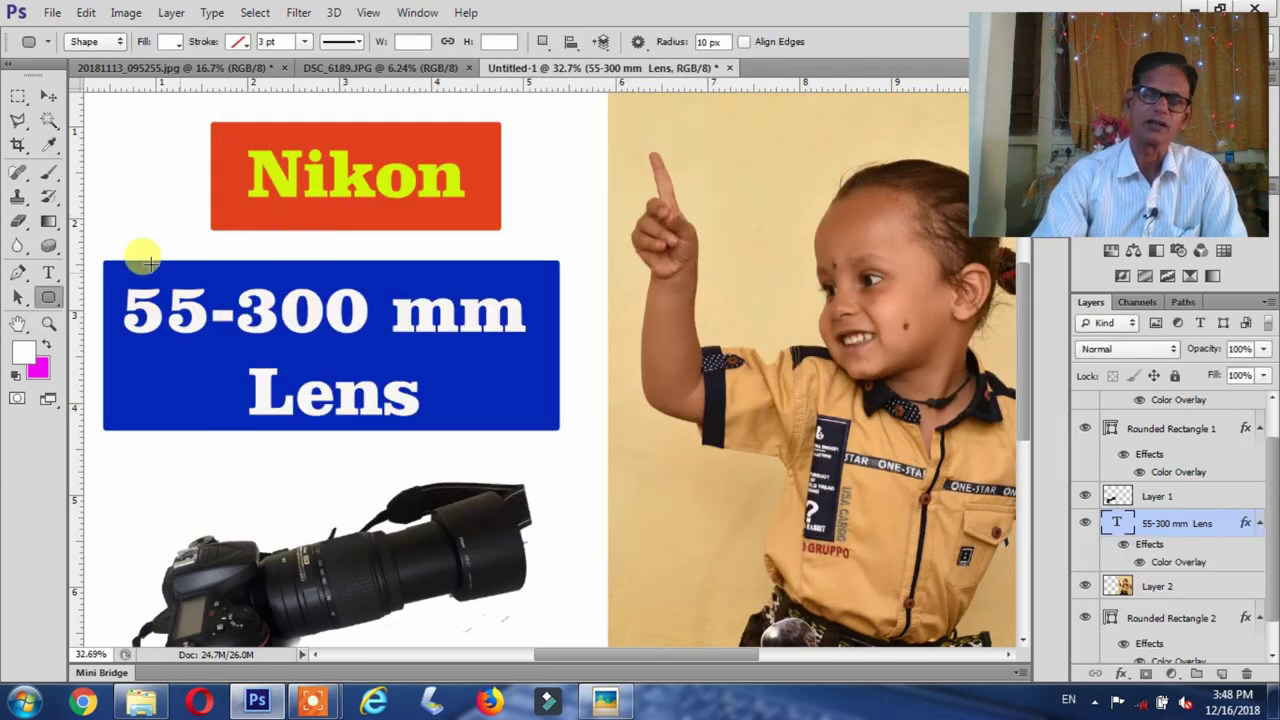
Scale the child photo down and place it in the thumbnail's upper right corner
key(v)
key(ctrl+0)
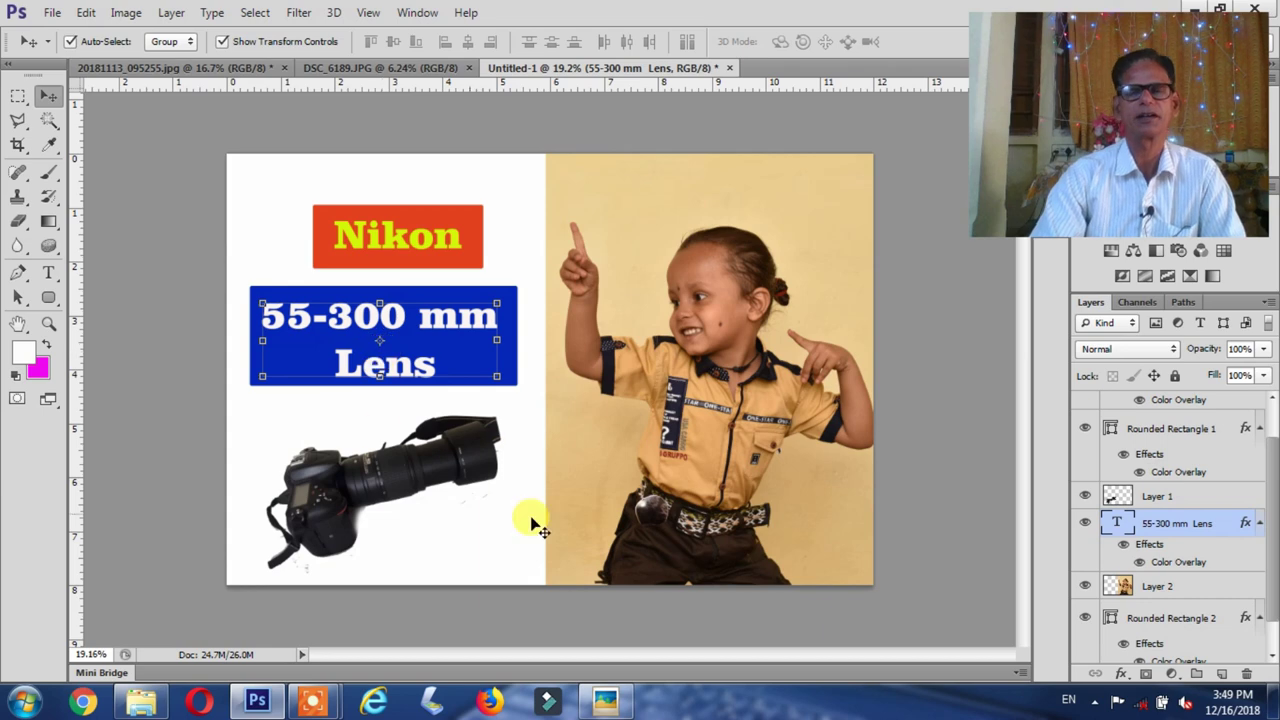
mouse_move(705, 404)
mouse_down()
mouse_move(765, 402)
mouse_move(692, 414)
mouse_up()
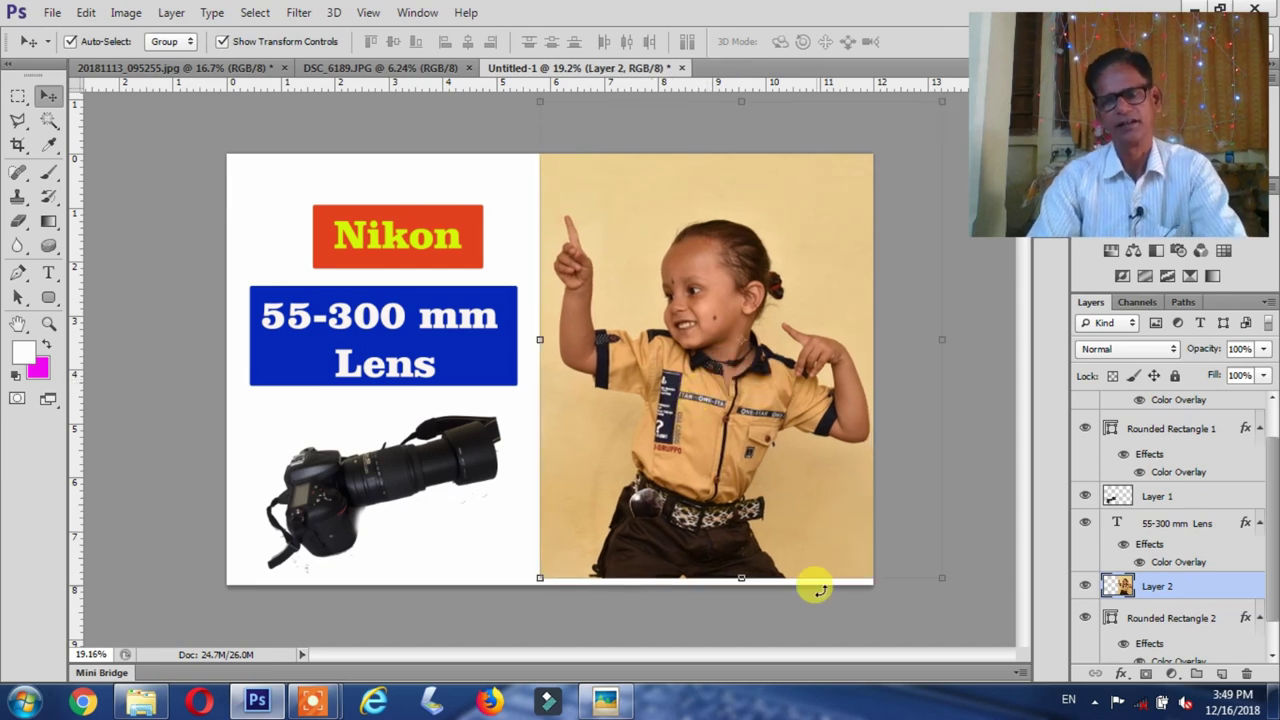
drag(937, 572, 812, 424)
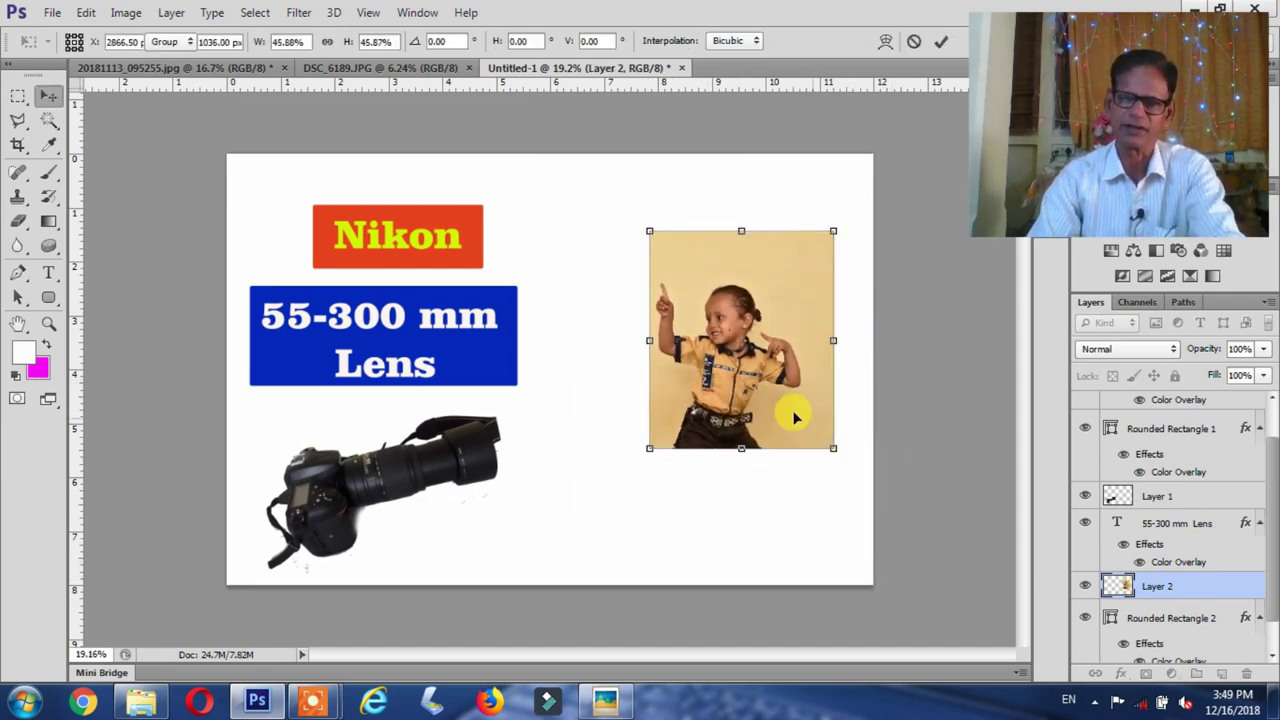
key(Return)
drag(794, 355, 828, 394)
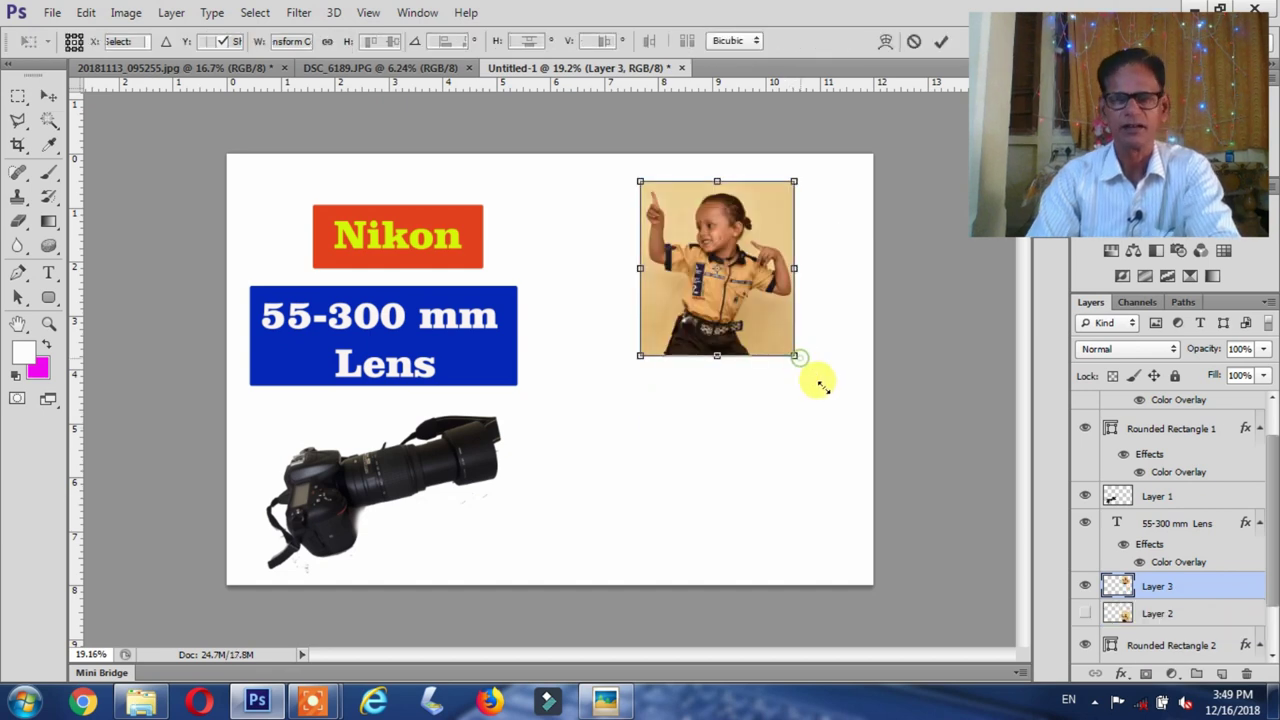
key(Return)
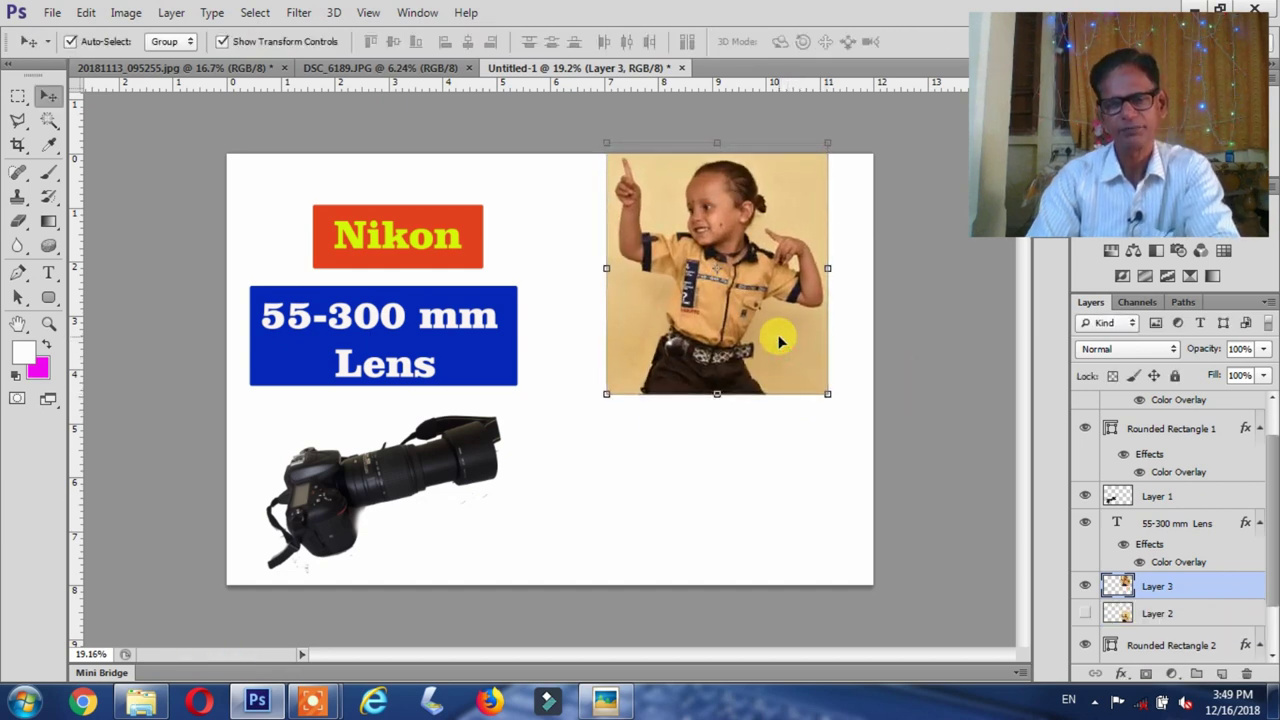
drag(780, 342, 792, 381)
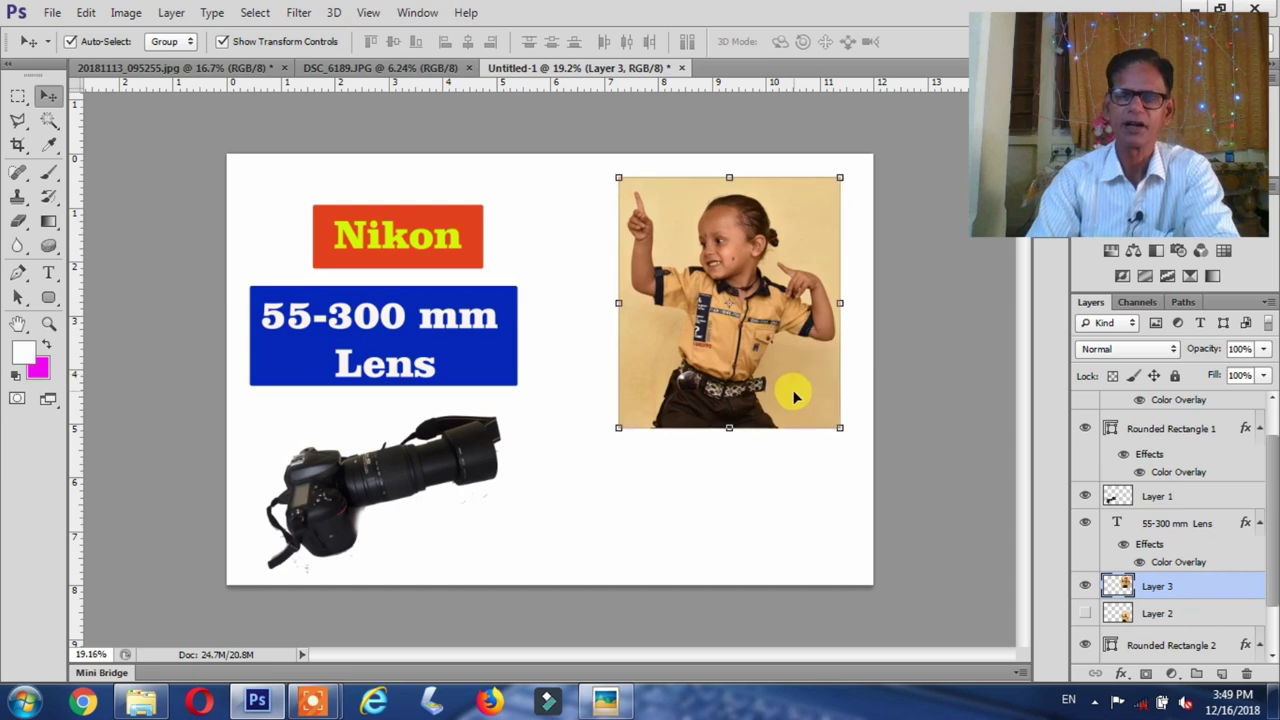
Give the child photo layer a black 43 px Stroke layer style
double_click(1238, 595)
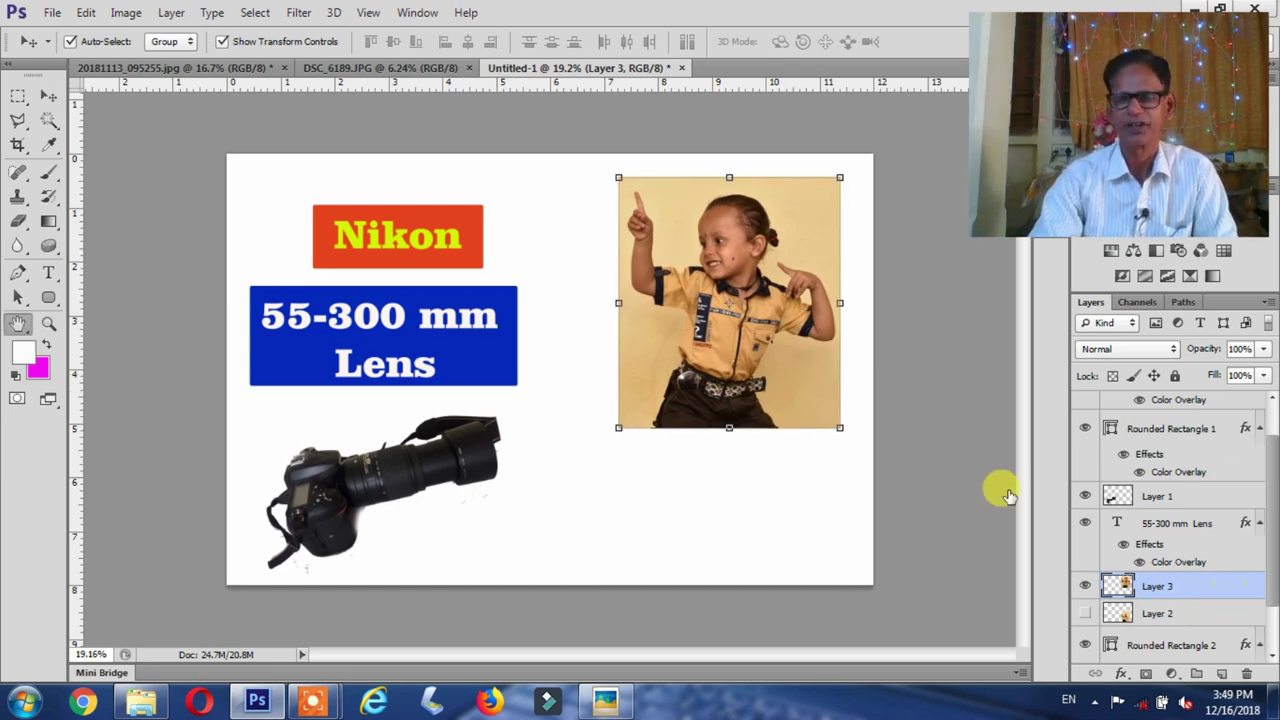
drag(457, 112, 958, 175)
click(776, 312)
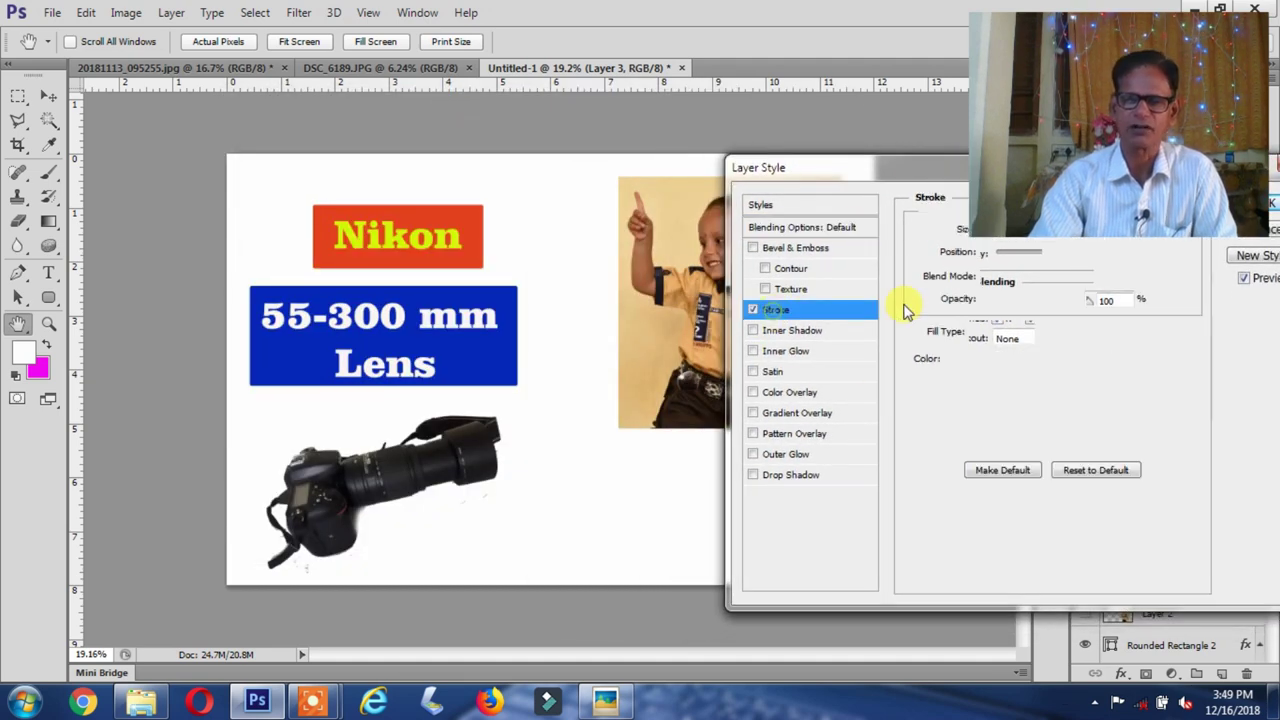
drag(908, 170, 508, 358)
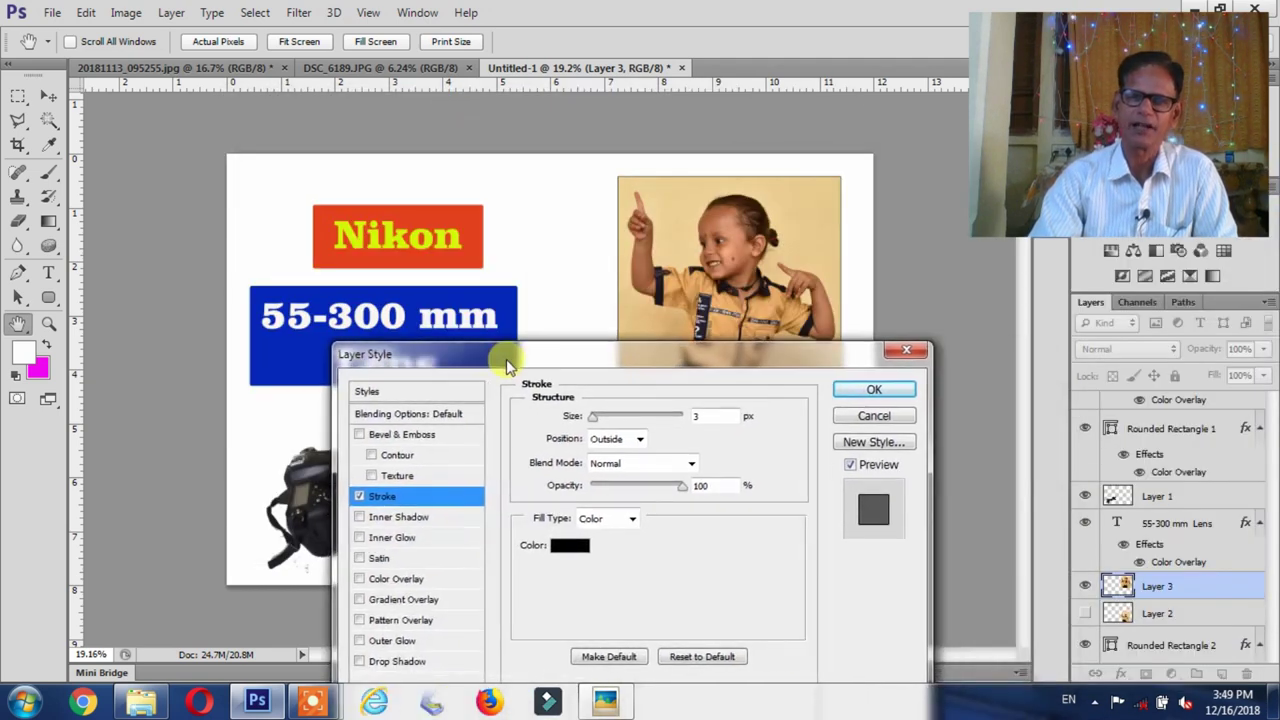
drag(598, 418, 605, 419)
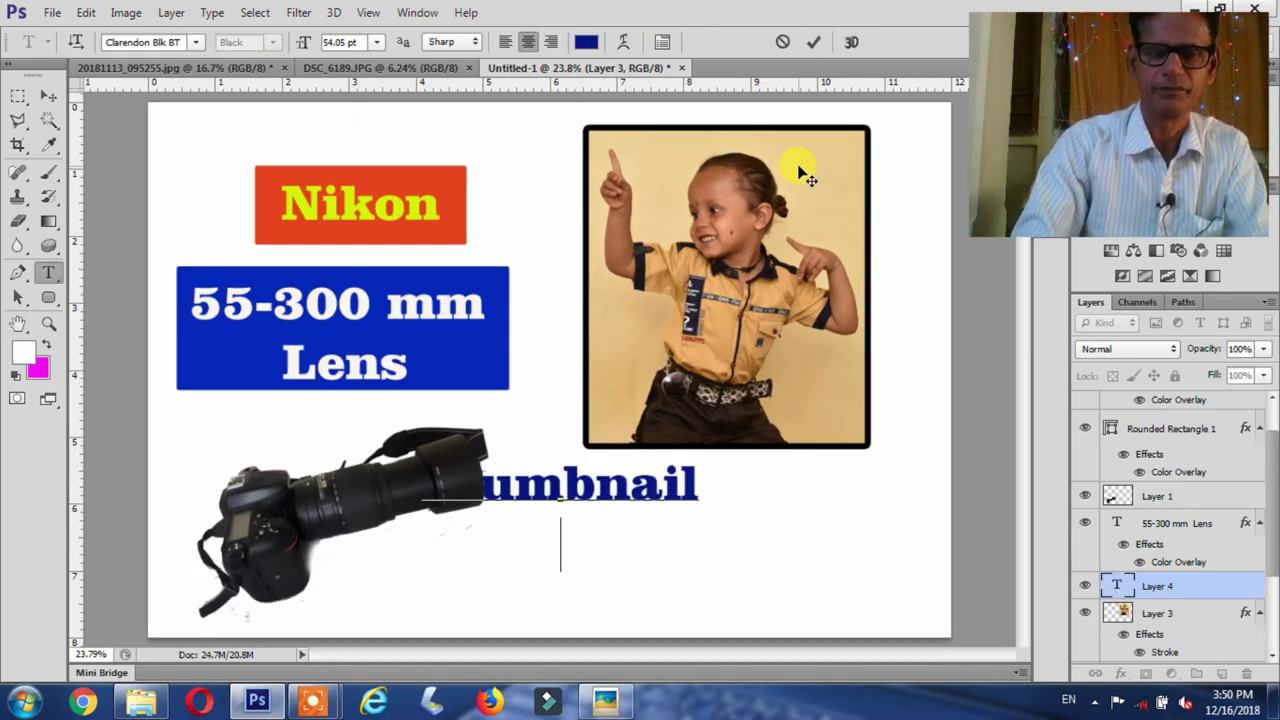
Finish the title as 'Thumbnail kese banaye', replacing its first letter with a capital T
text(ke)
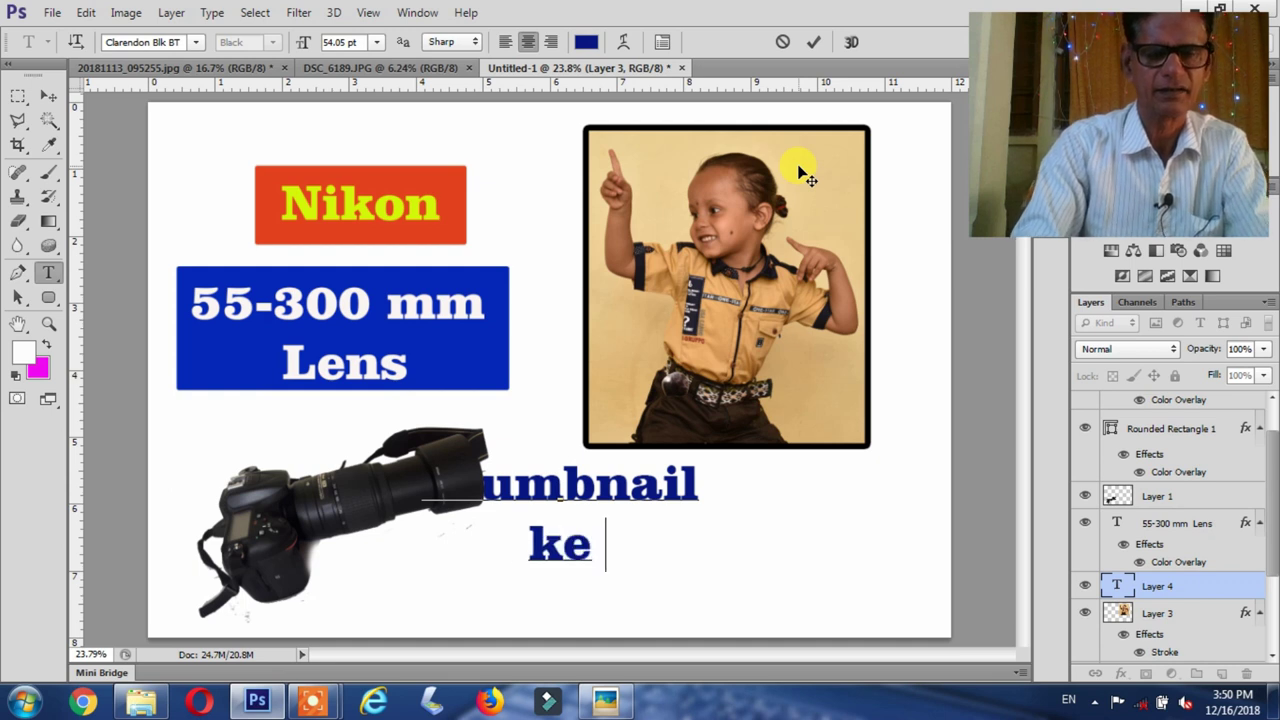
text(se ba)
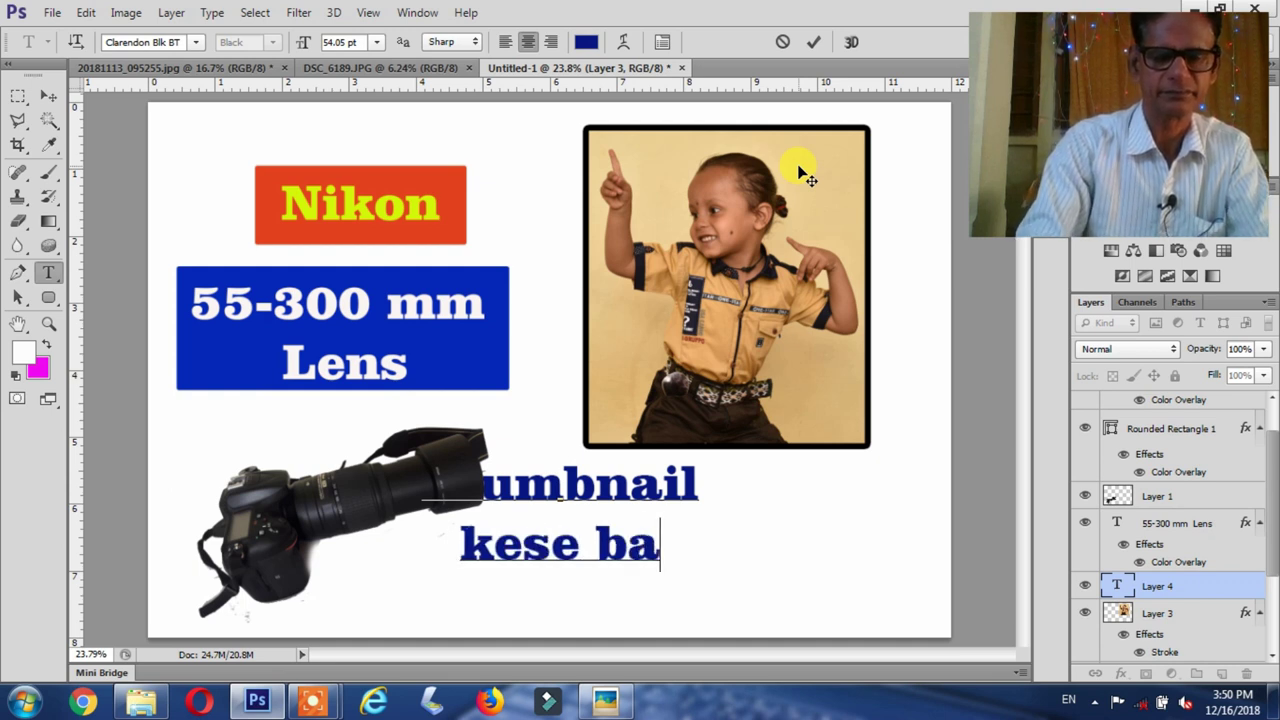
text(naye)
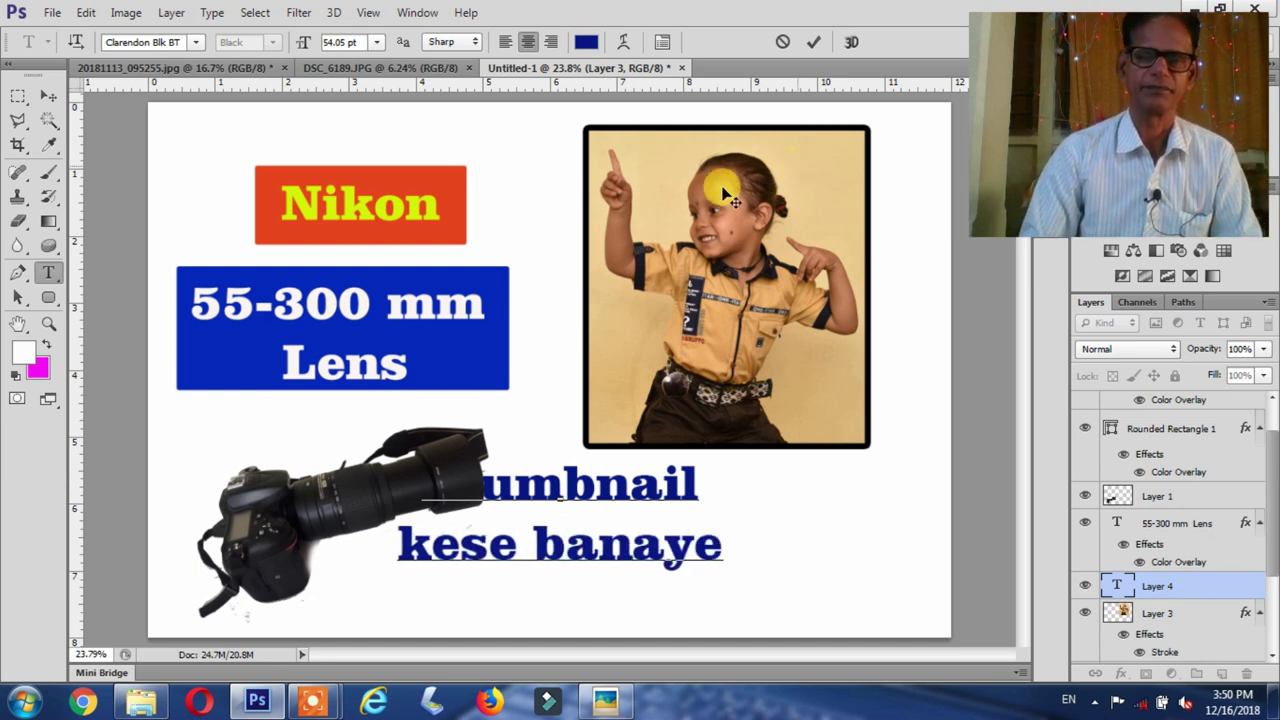
click(48, 95)
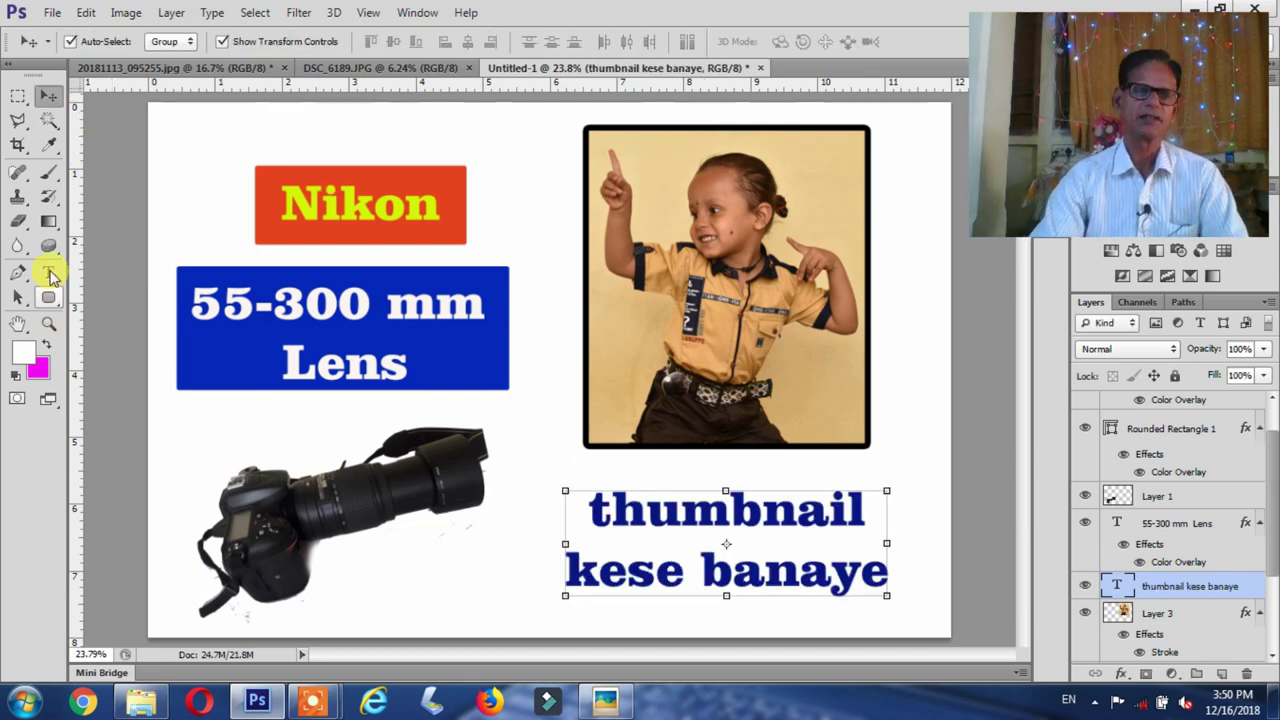
click(48, 272)
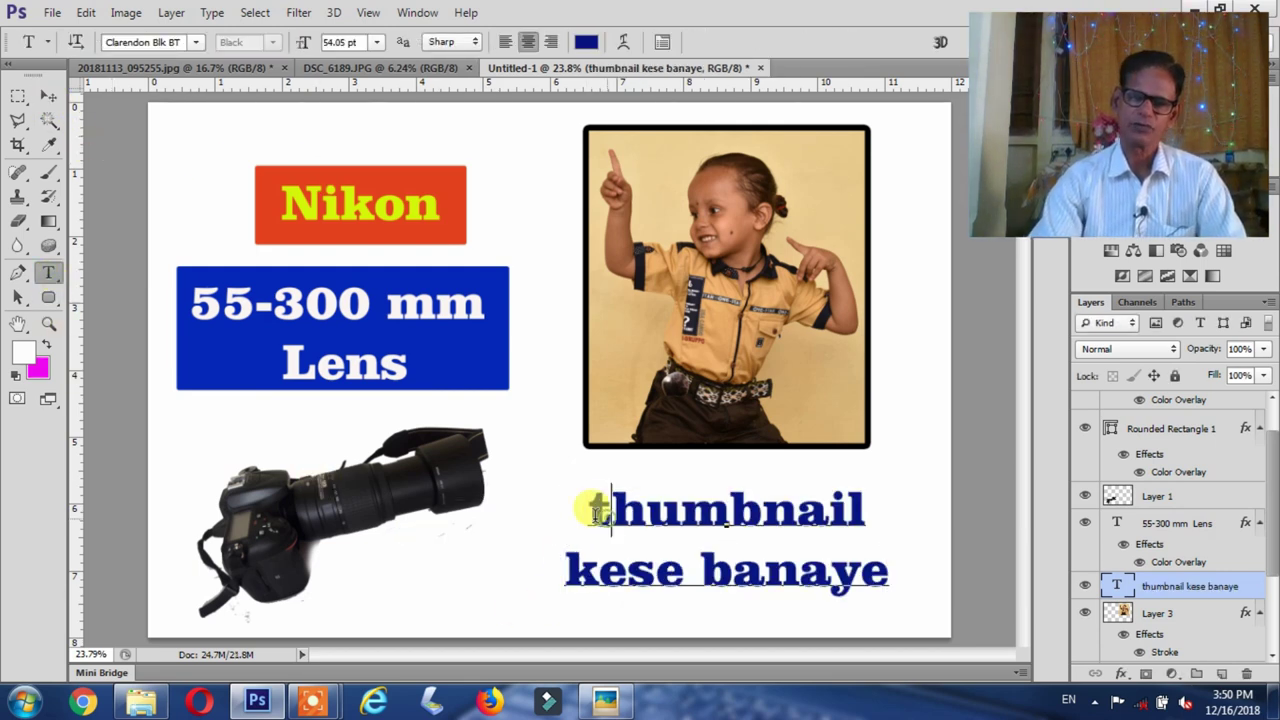
drag(606, 515, 594, 513)
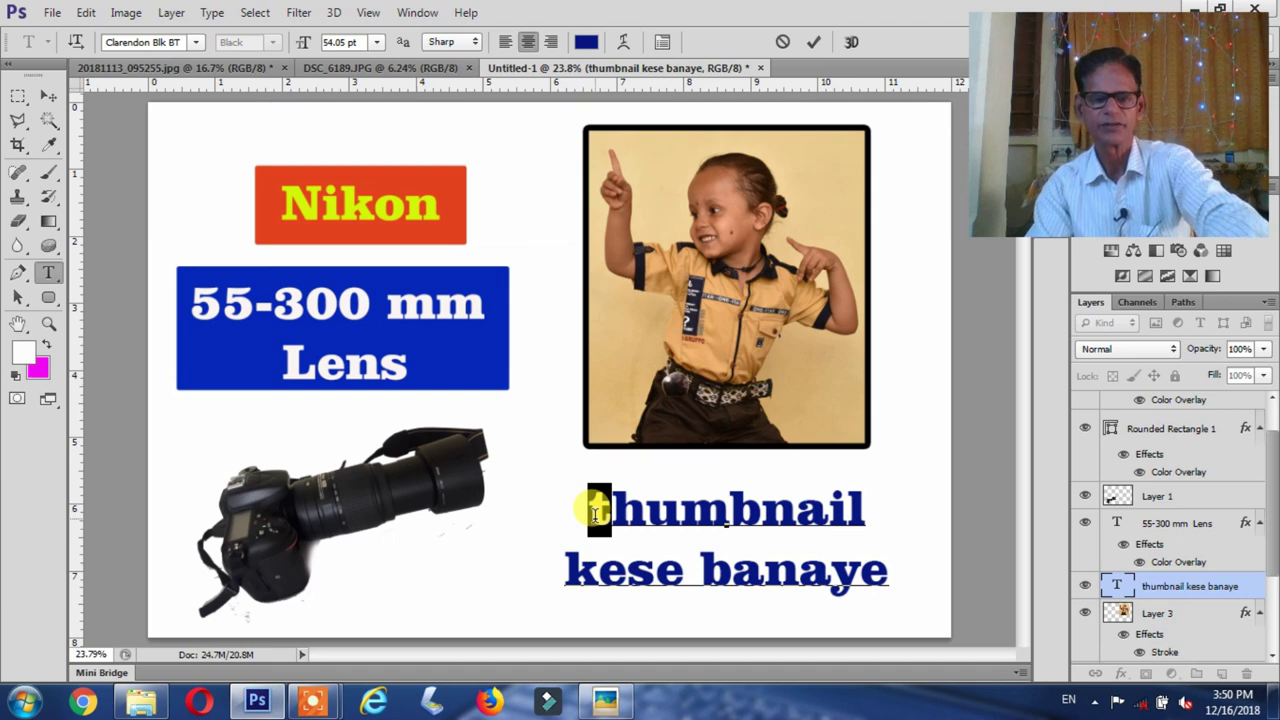
text(T)
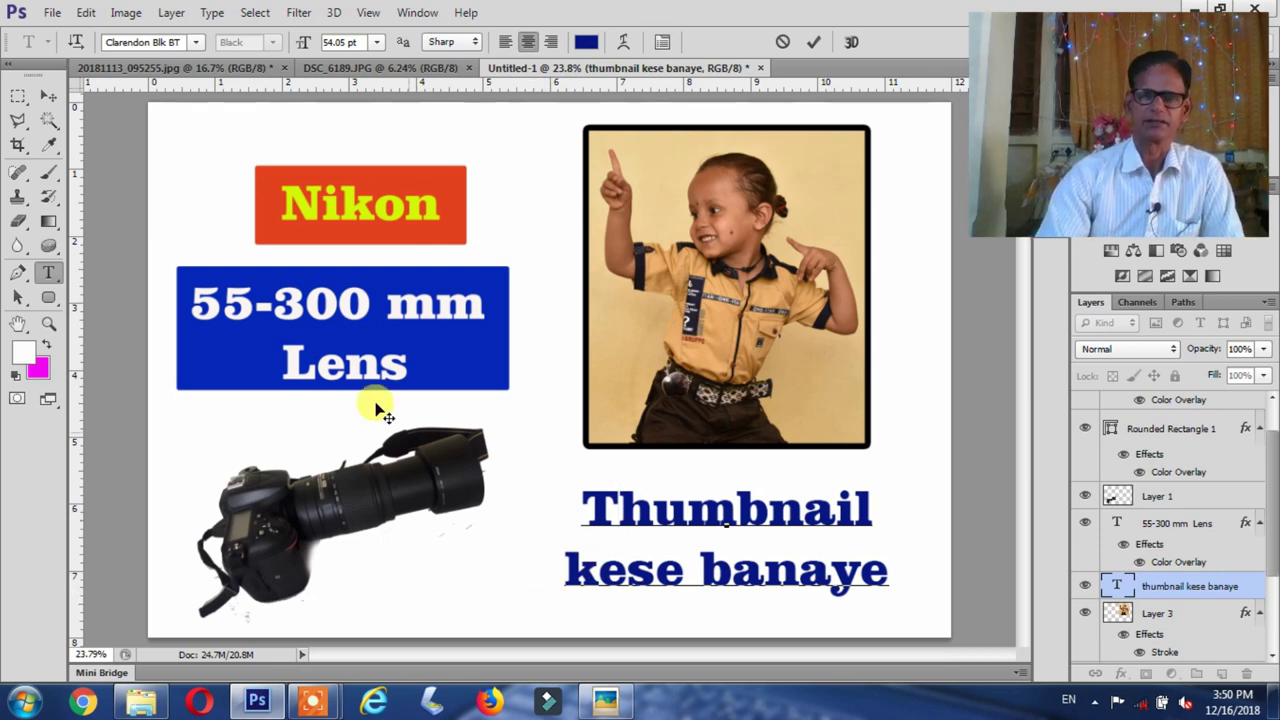
click(47, 97)
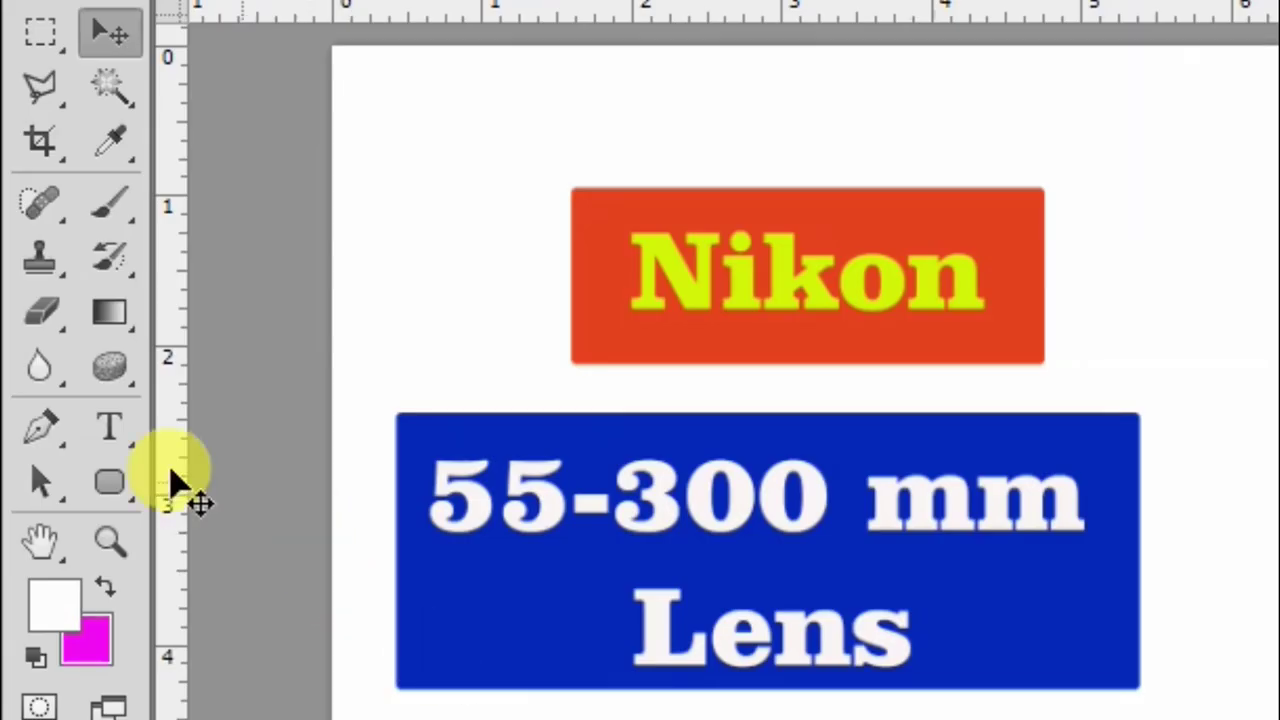
Recolour the 'Thumbnail kese banaye' title to bright green (1dfe06)
click(108, 440)
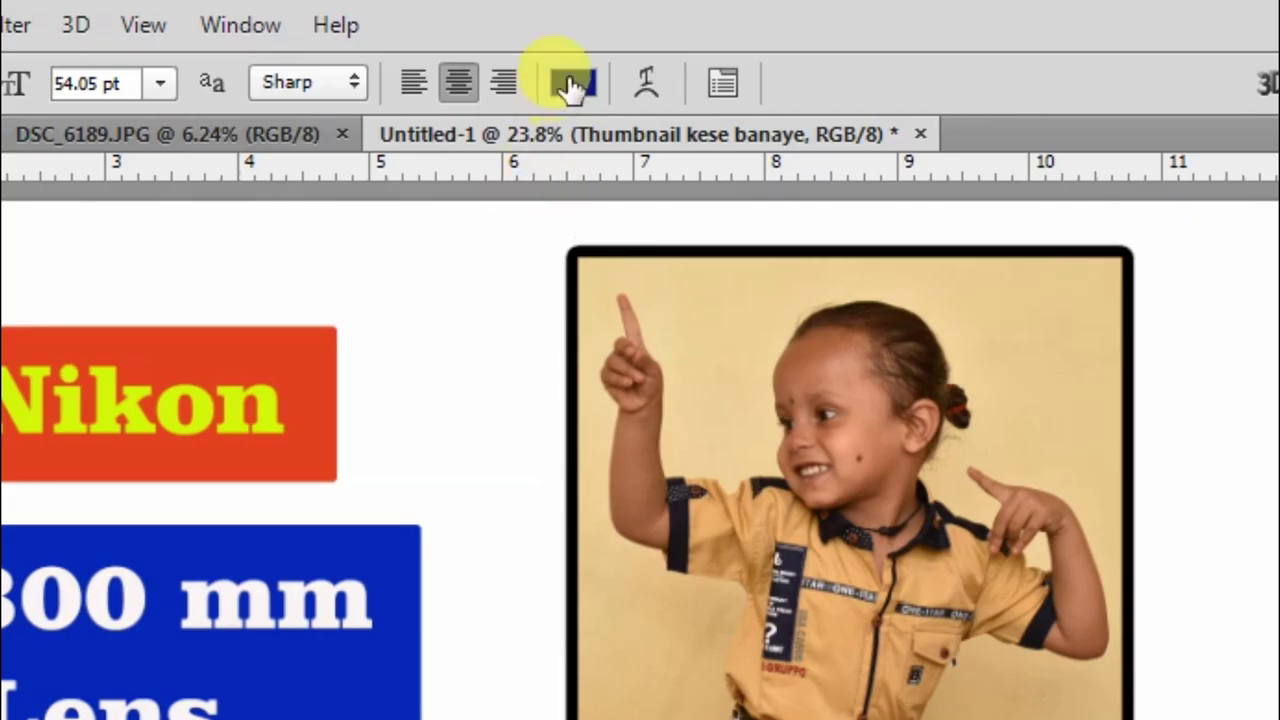
click(570, 88)
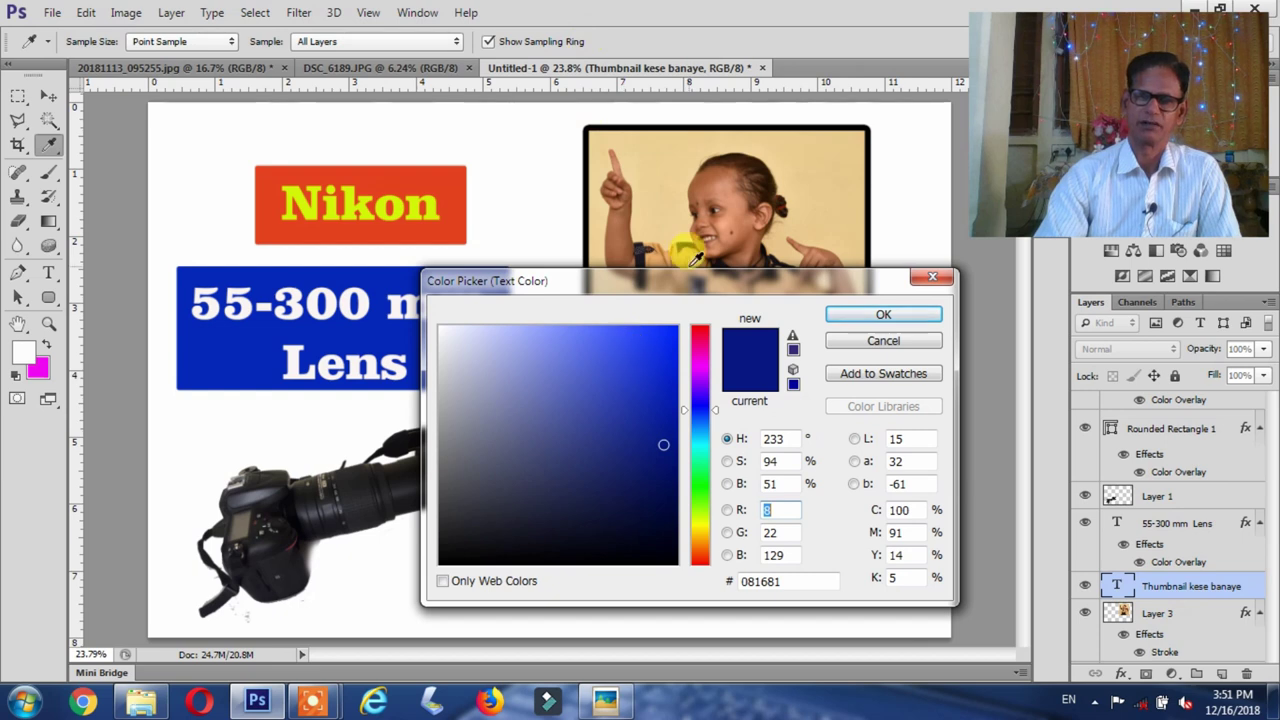
click(688, 275)
drag(688, 288, 304, 310)
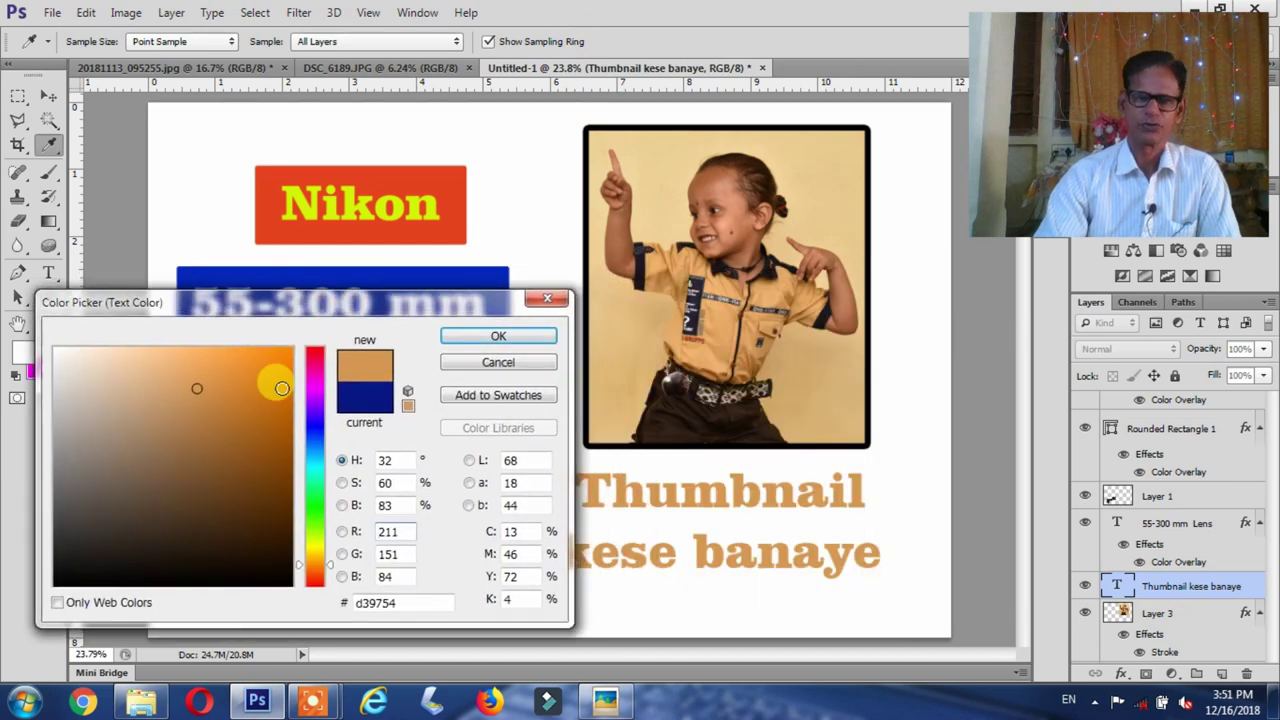
mouse_move(274, 380)
mouse_down()
mouse_move(282, 357)
mouse_move(313, 372)
mouse_move(313, 455)
mouse_move(255, 494)
mouse_move(277, 555)
mouse_up()
click(274, 560)
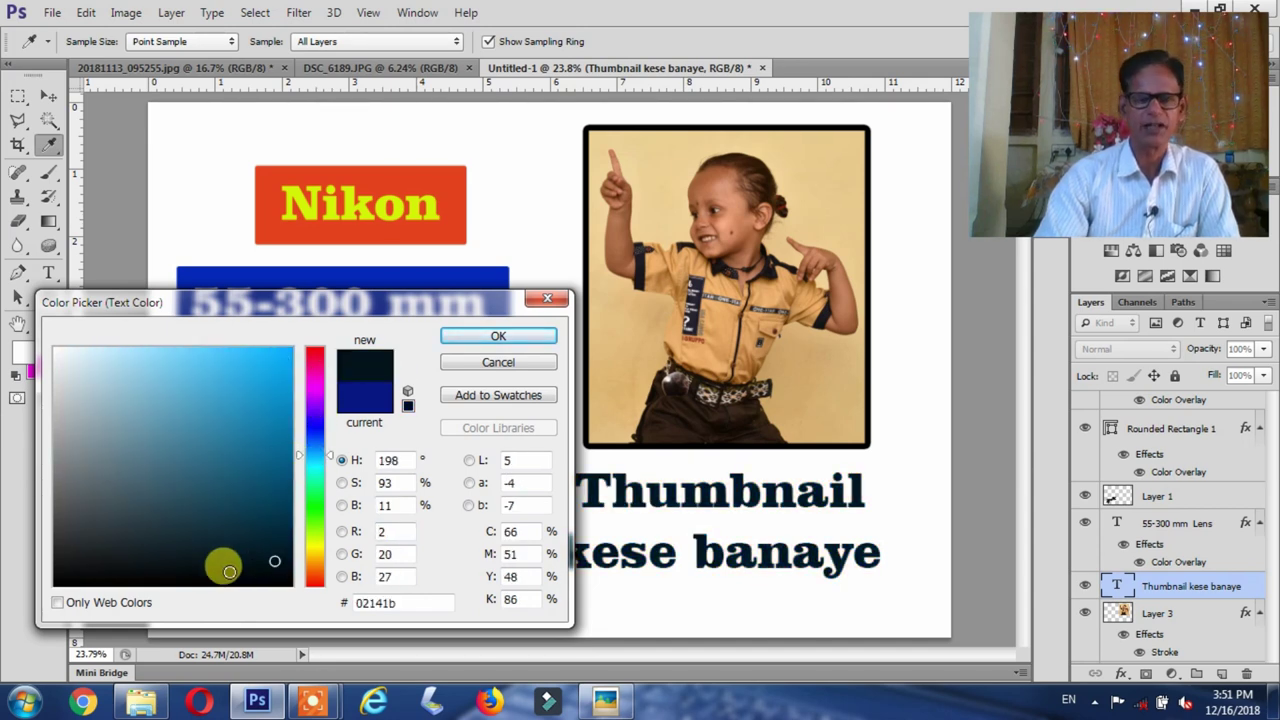
click(229, 572)
click(282, 403)
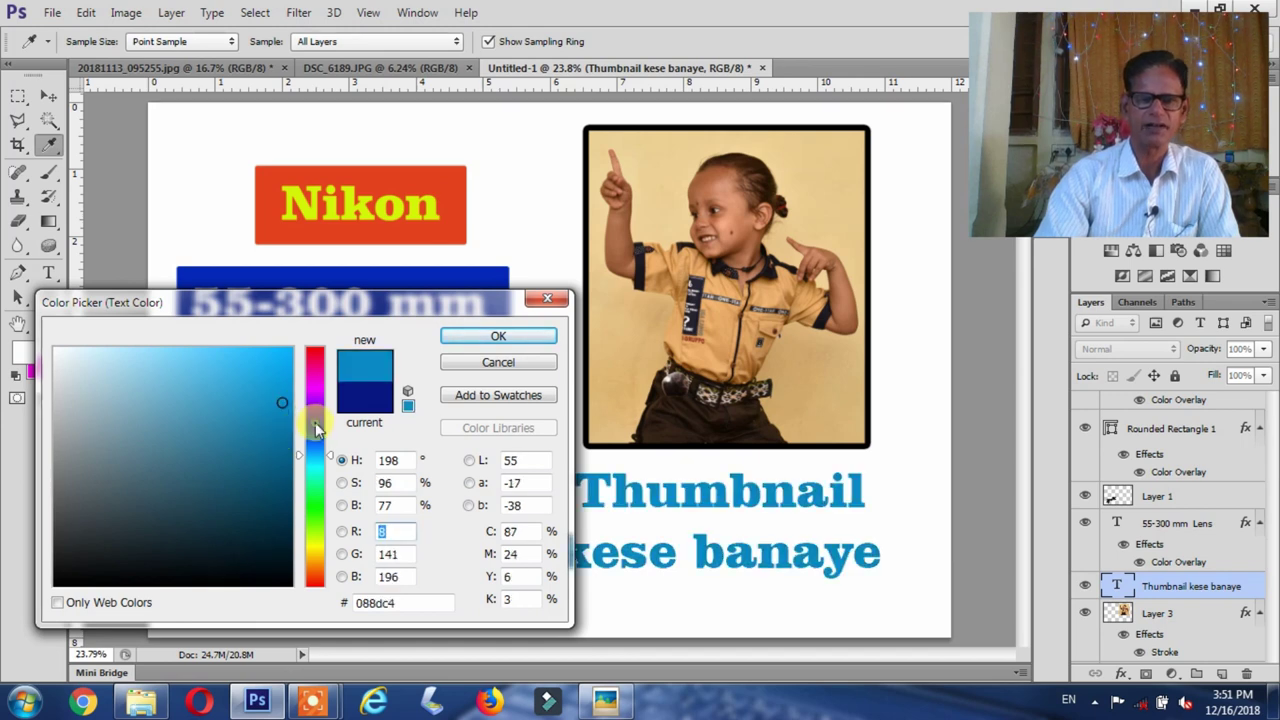
click(316, 428)
click(312, 380)
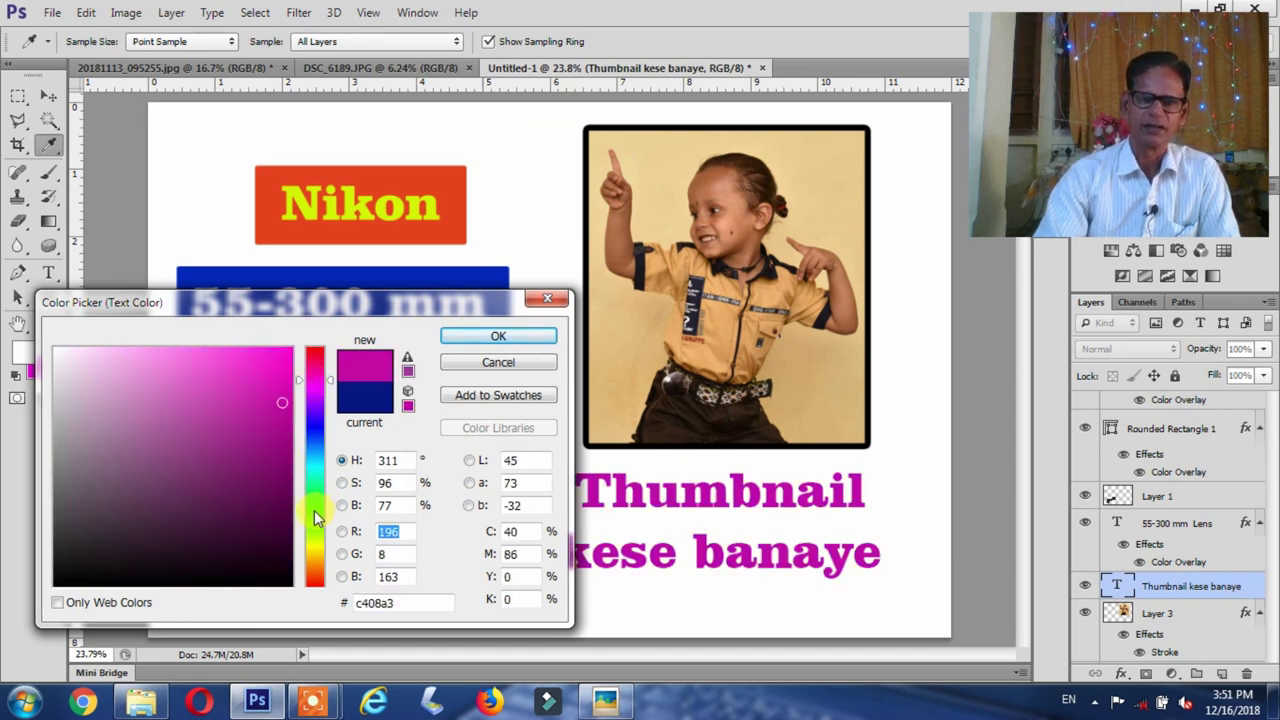
click(314, 510)
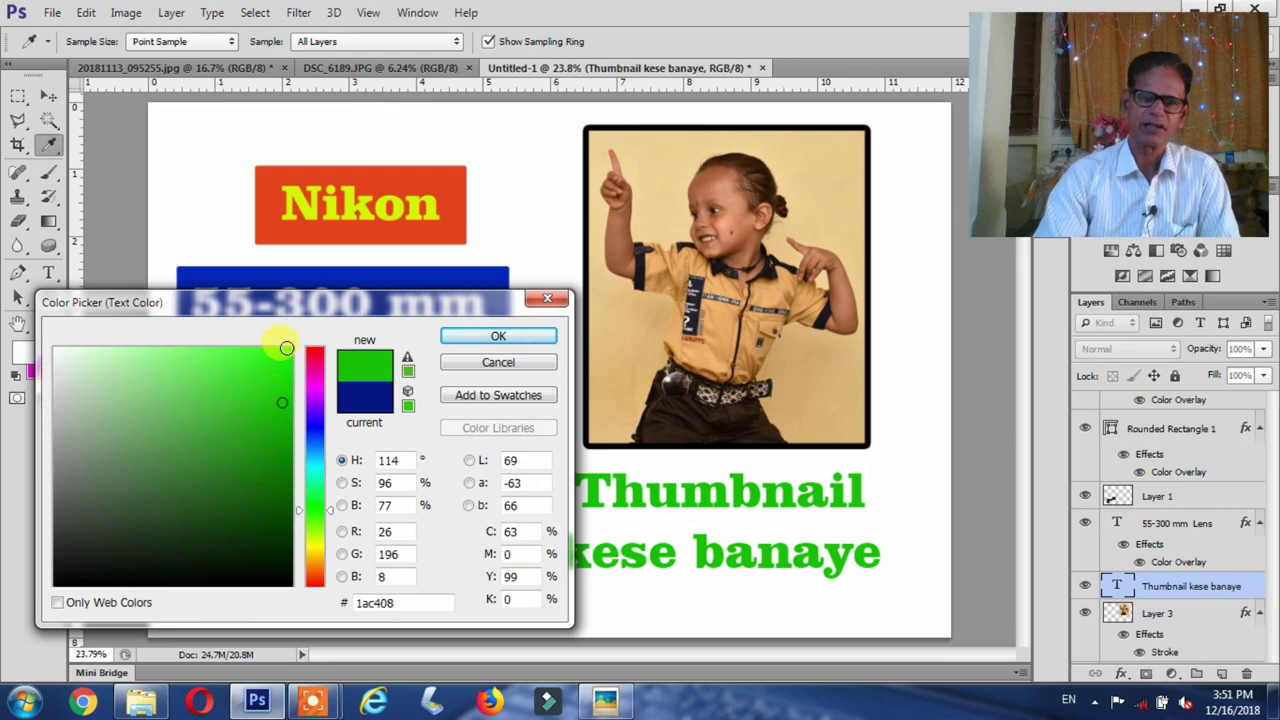
click(286, 350)
click(462, 340)
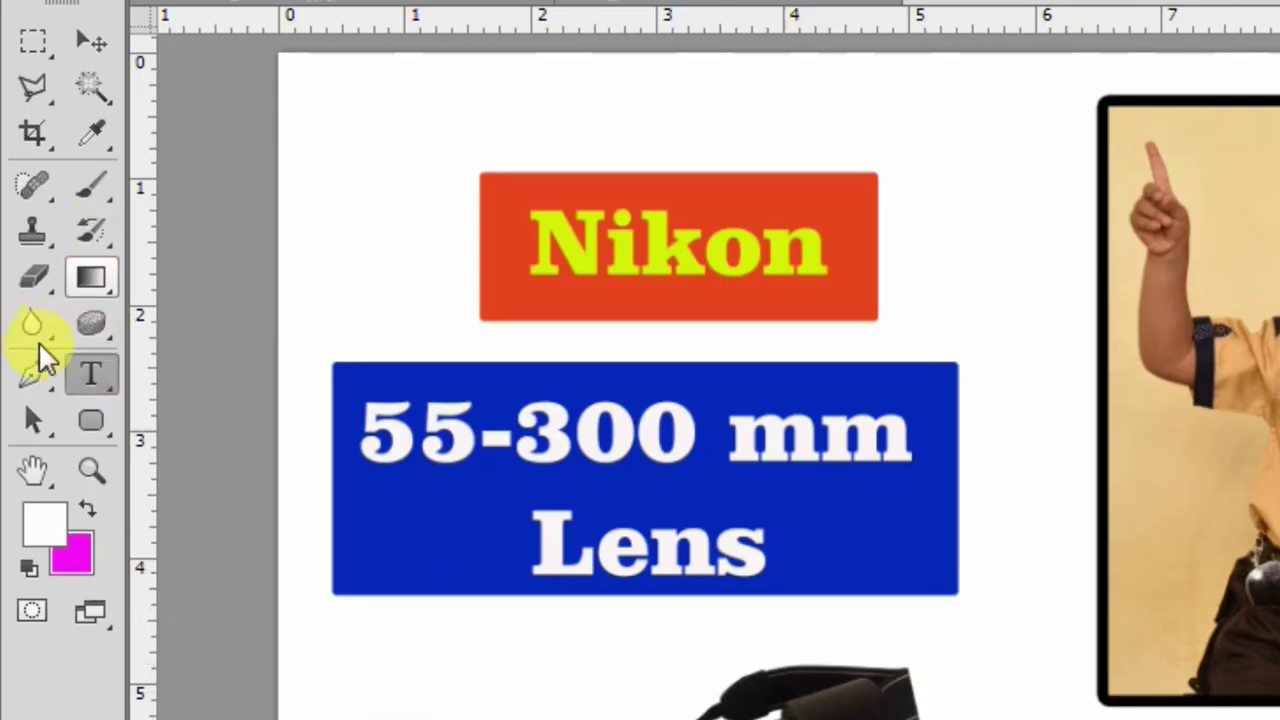
Draw a rounded rectangle over the green title and give it a black Color Overlay
click(91, 420)
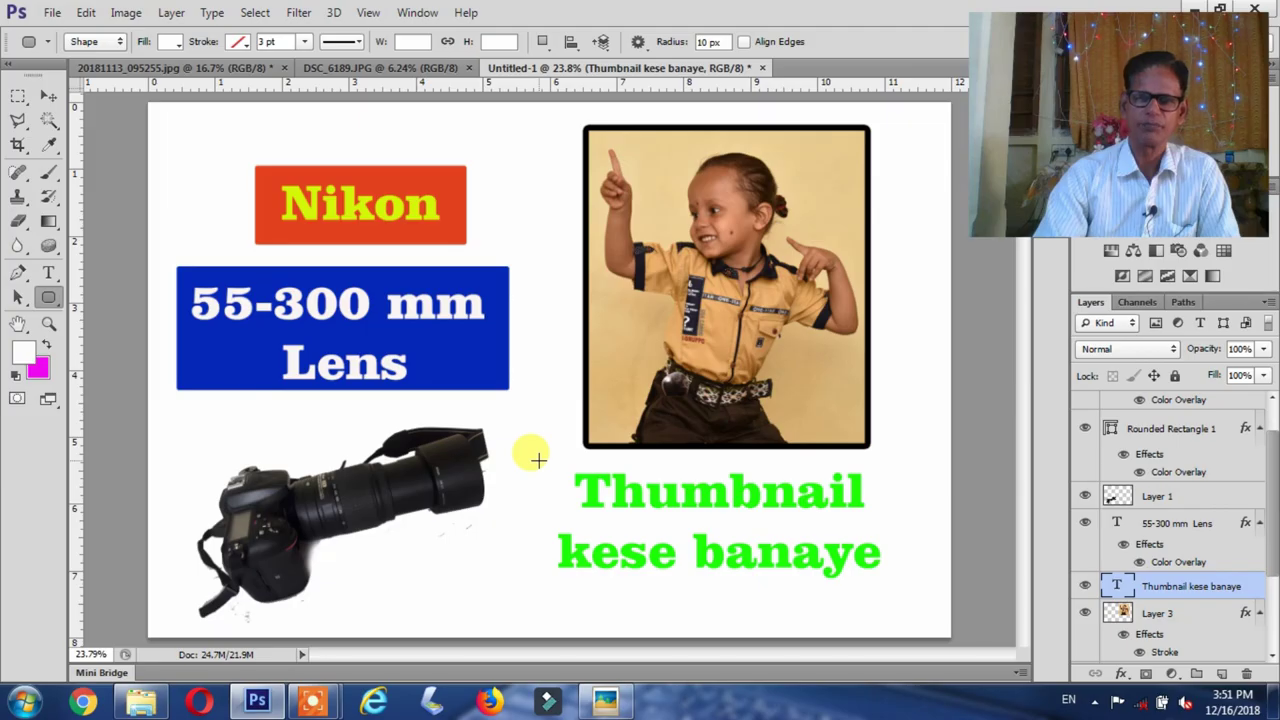
drag(536, 461, 902, 586)
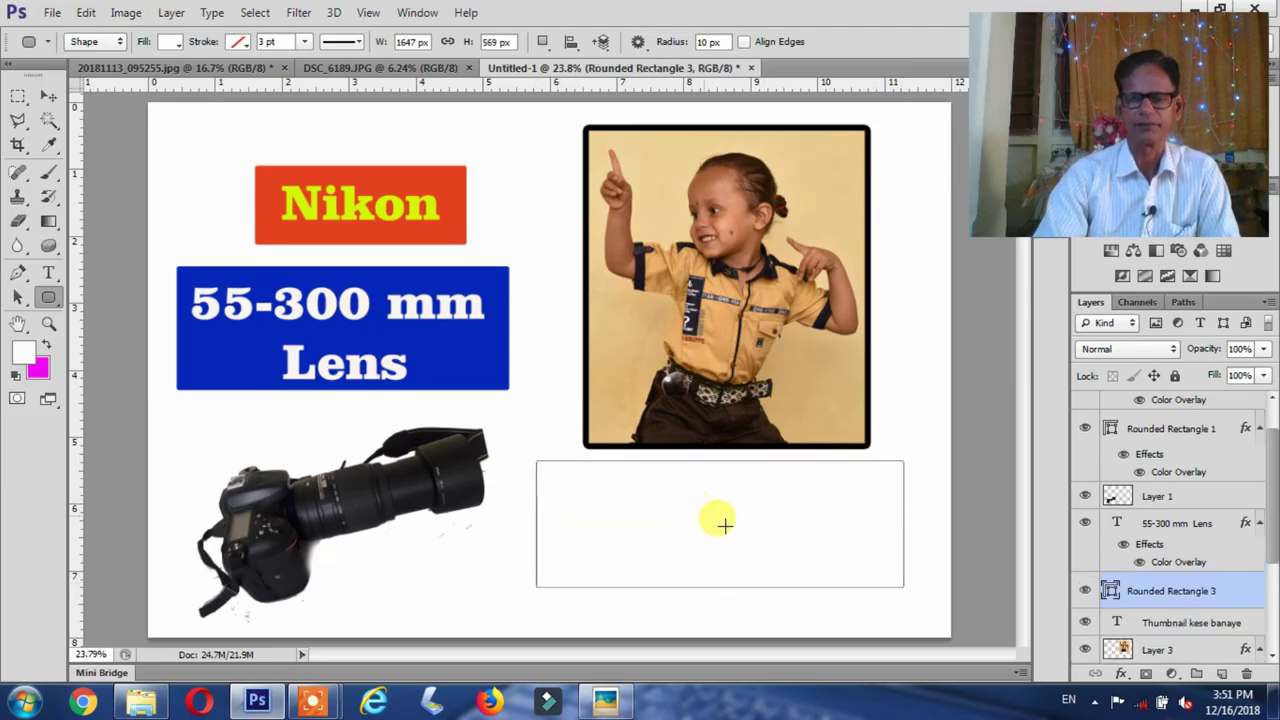
double_click(1235, 591)
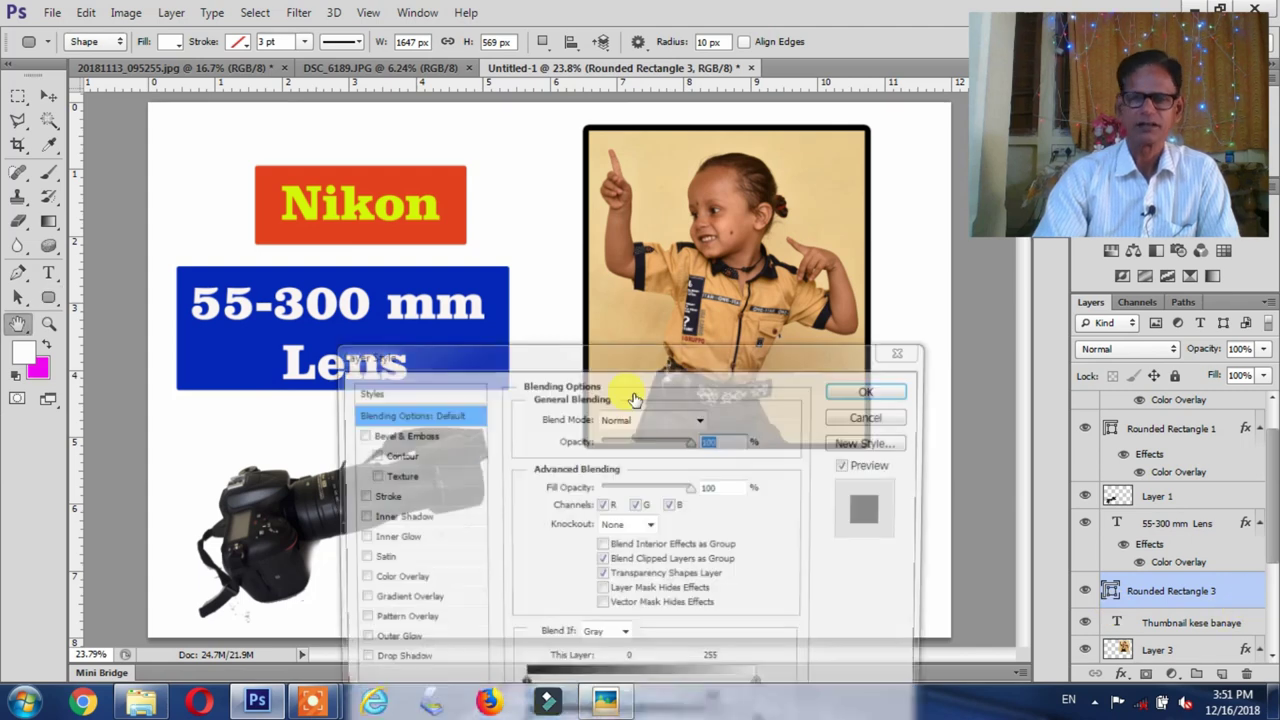
click(401, 582)
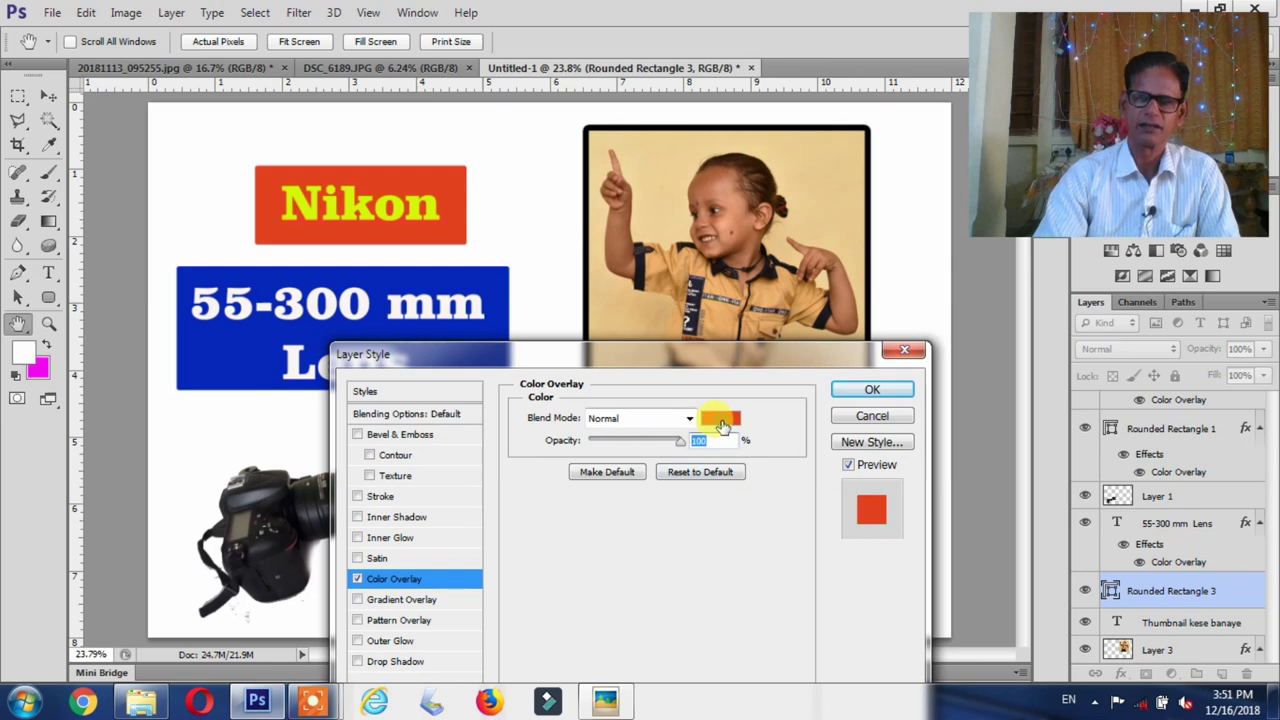
click(722, 425)
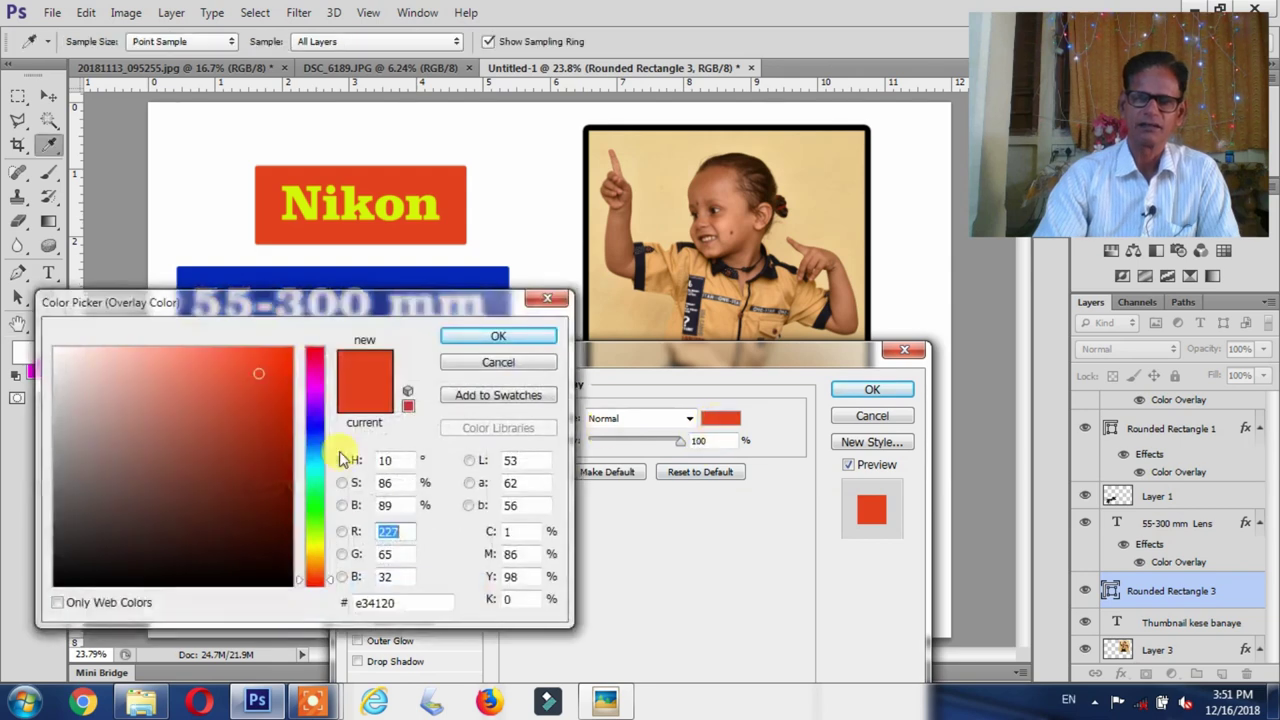
click(58, 579)
click(451, 341)
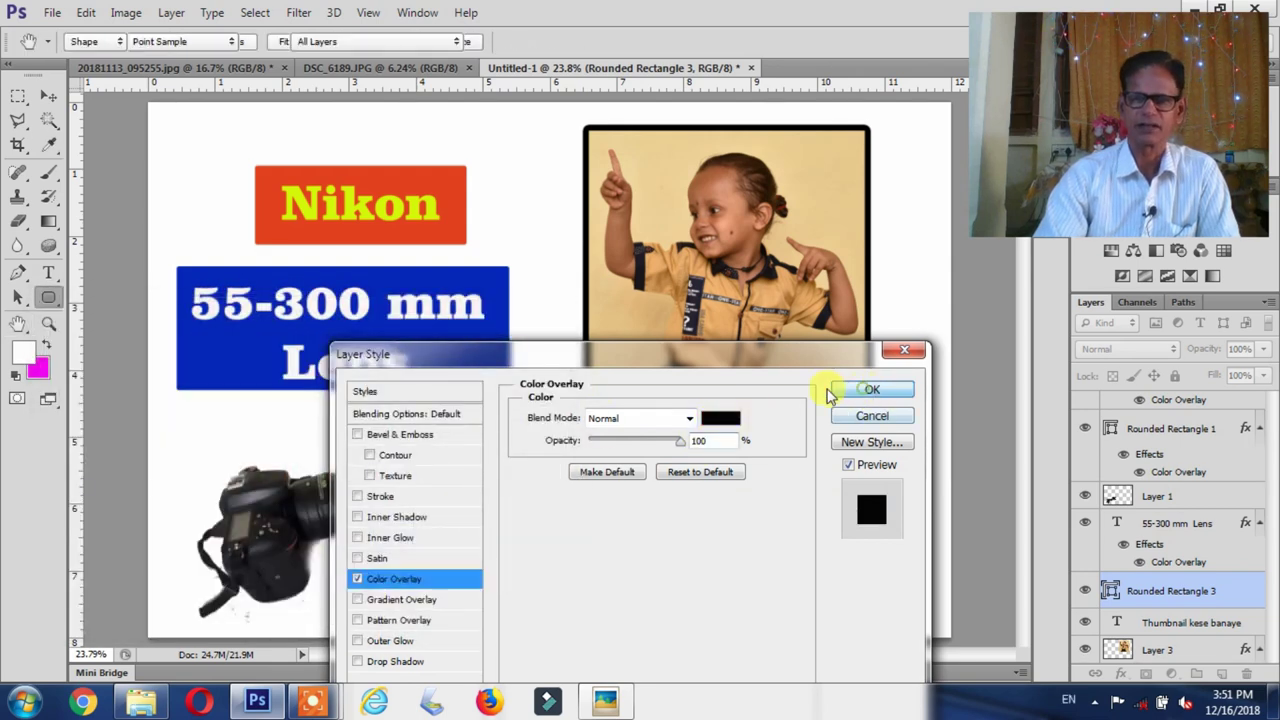
click(840, 390)
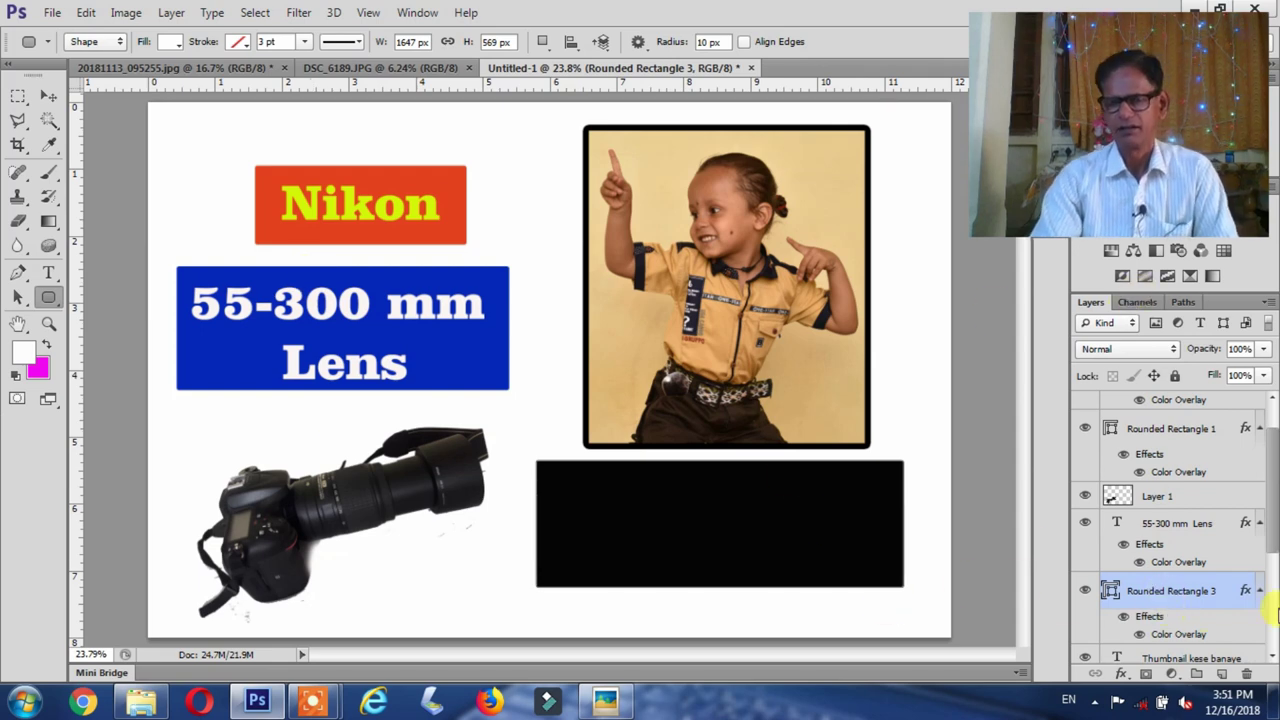
Move the 'Thumbnail kese banaye' text layer above Rounded Rectangle 3 and deselect it
scroll(1252, 512, down, 3)
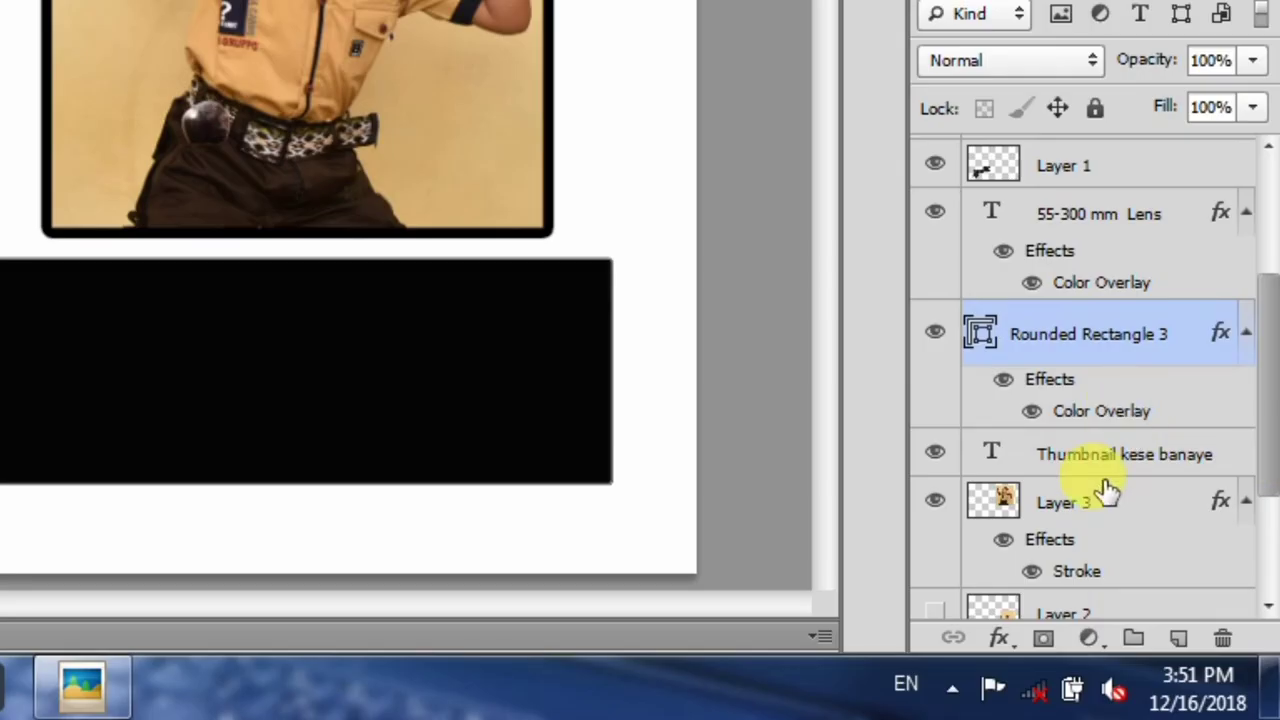
click(1097, 462)
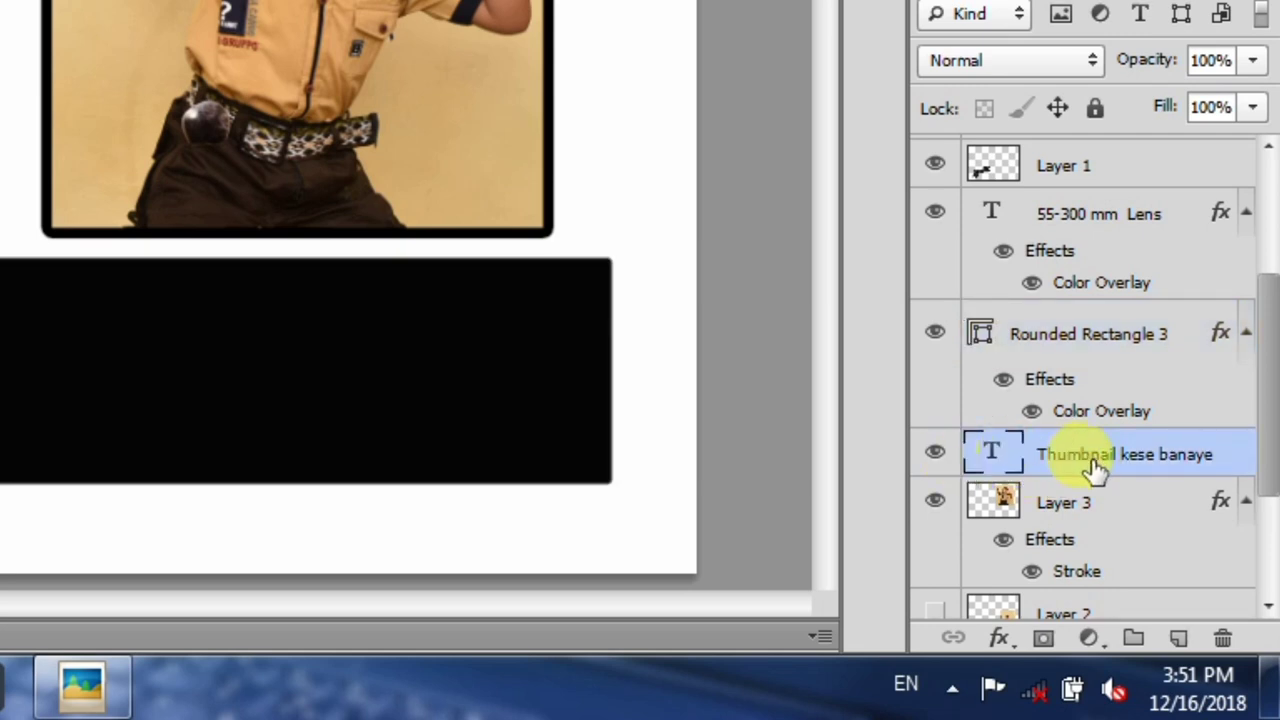
drag(1113, 465, 1092, 336)
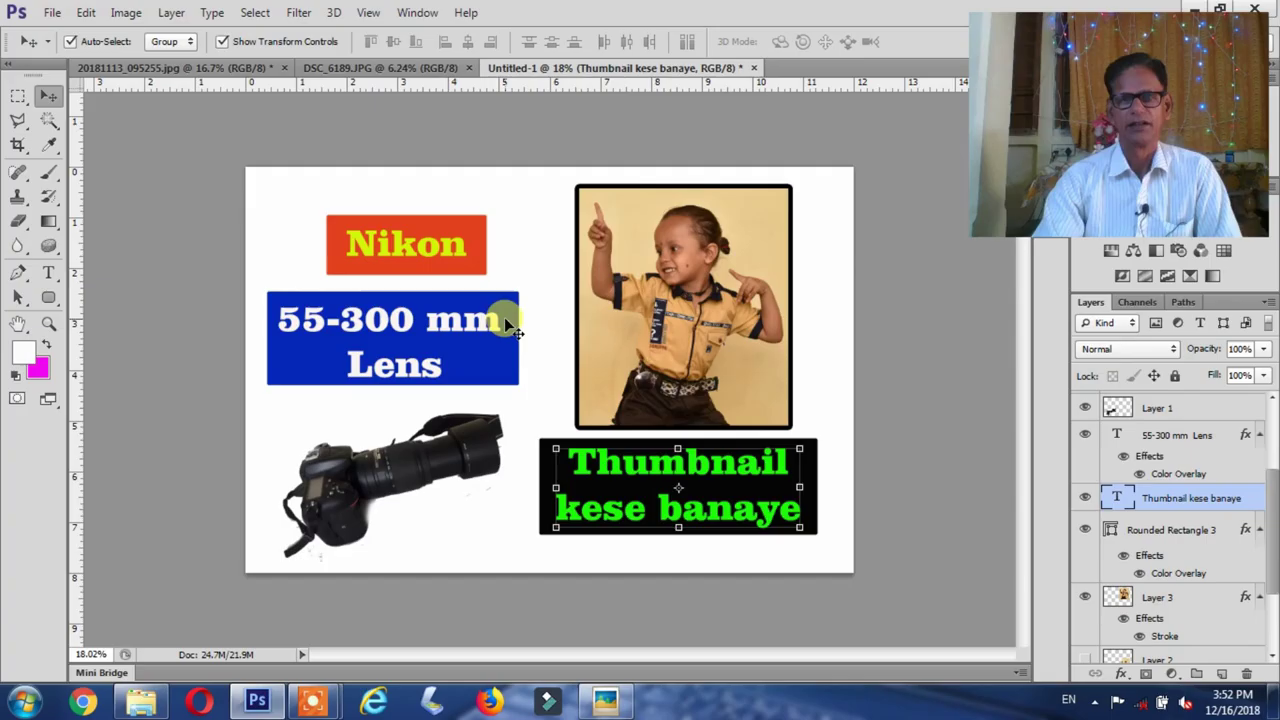
click(815, 302)
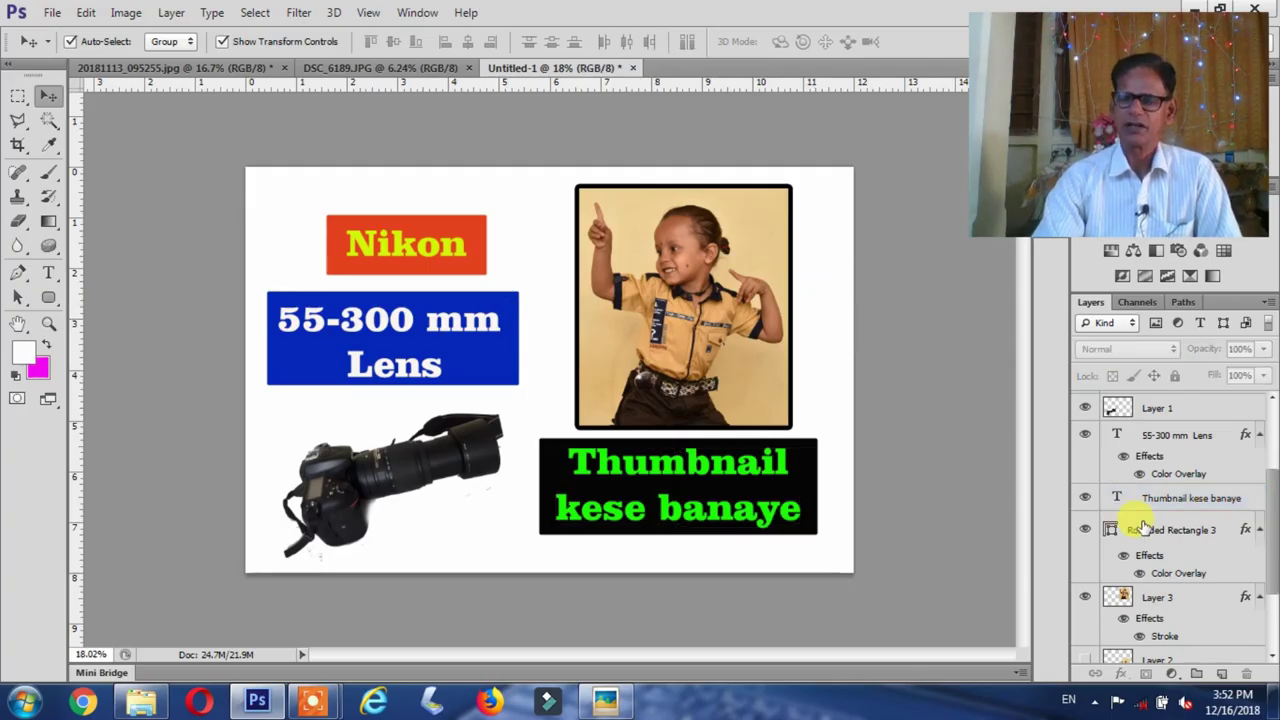
scroll(1258, 541, down, 3)
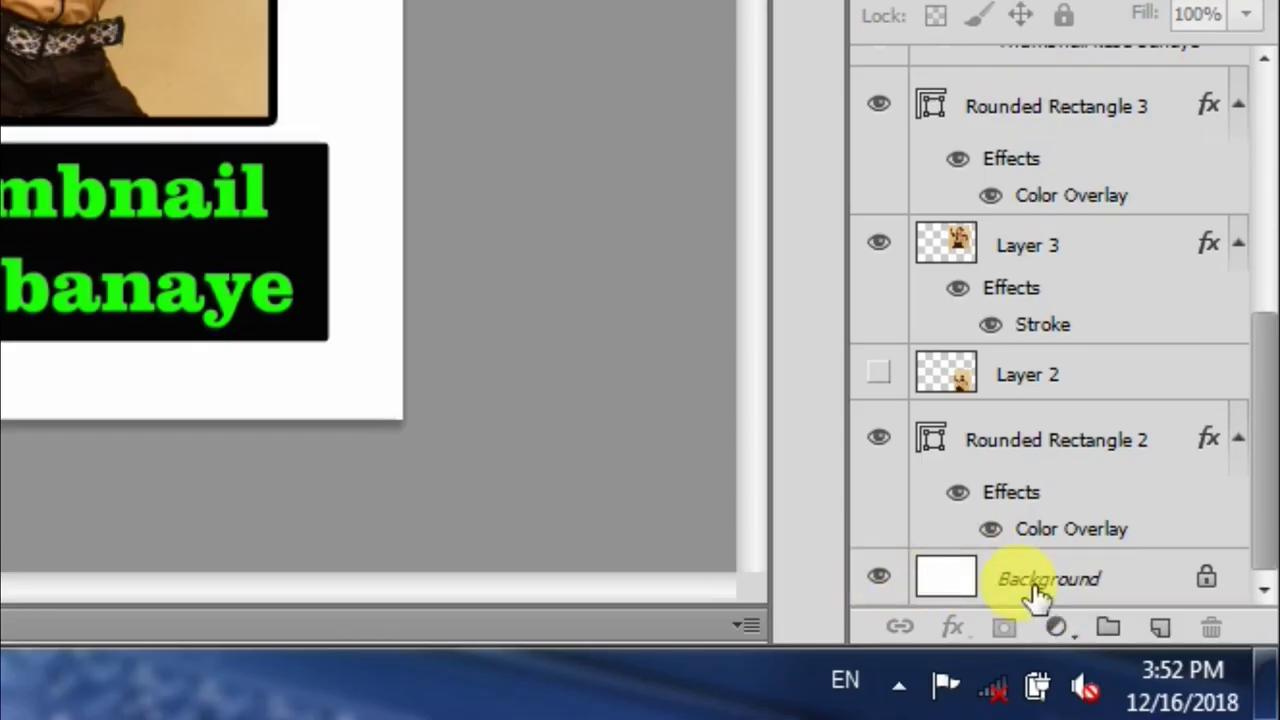
Set the foreground colour to a light blue
click(1037, 592)
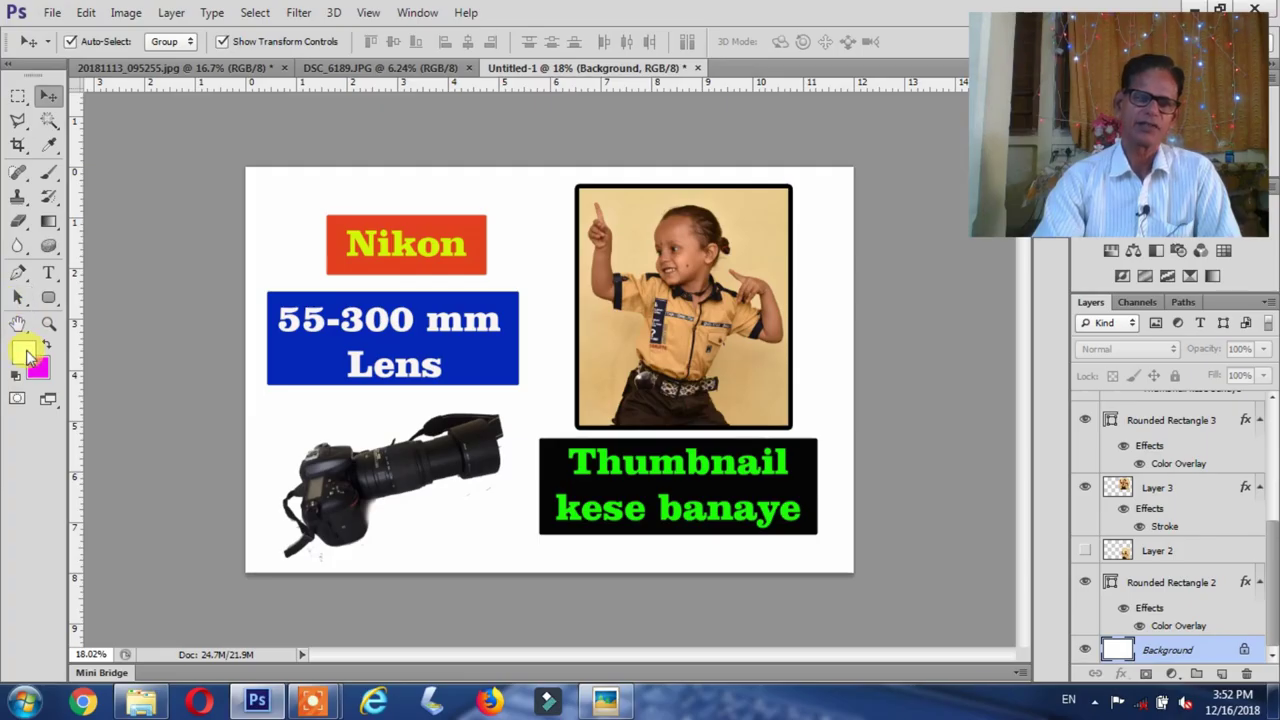
click(25, 351)
mouse_move(249, 308)
mouse_down()
mouse_move(663, 406)
mouse_move(775, 318)
mouse_up()
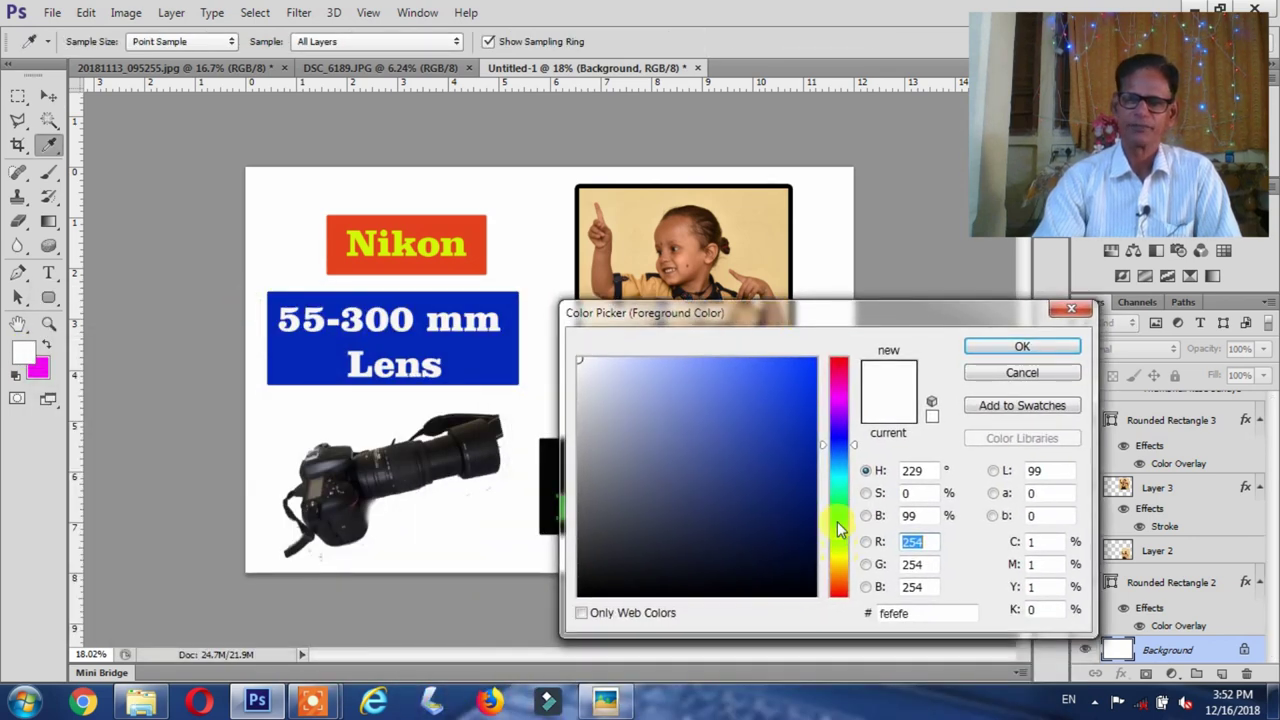
drag(838, 530, 838, 447)
click(672, 362)
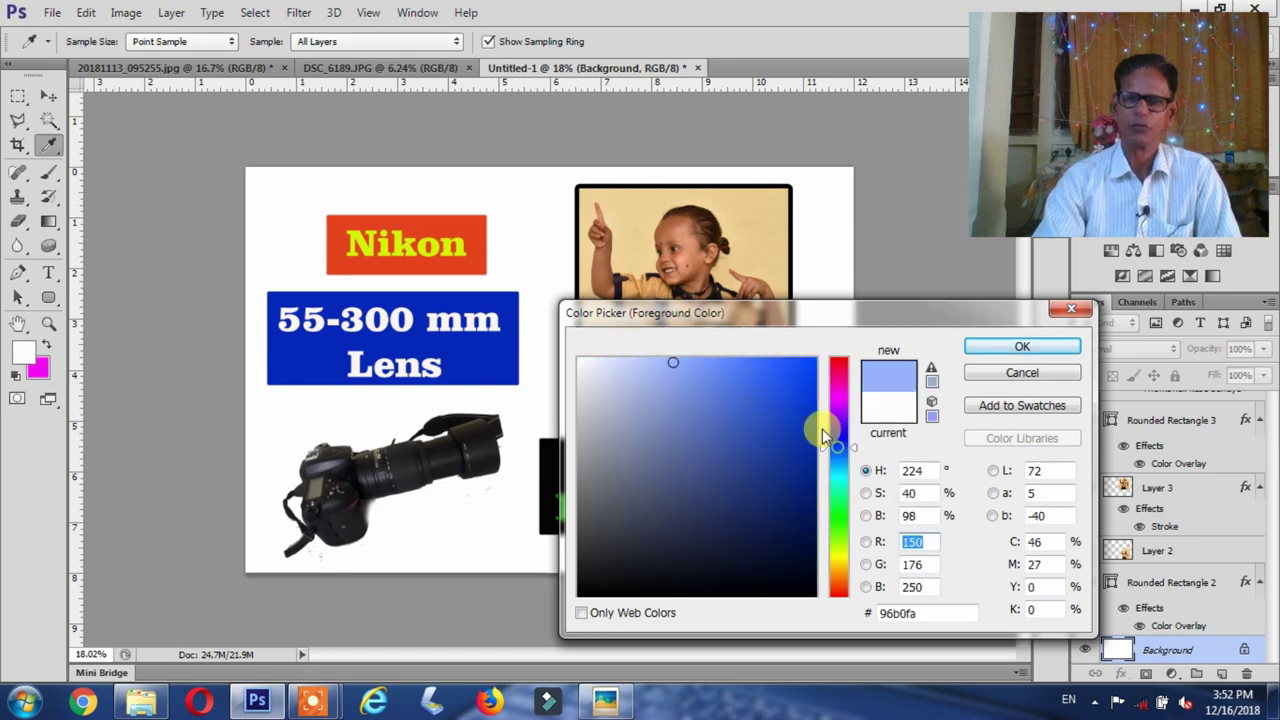
click(653, 358)
click(981, 350)
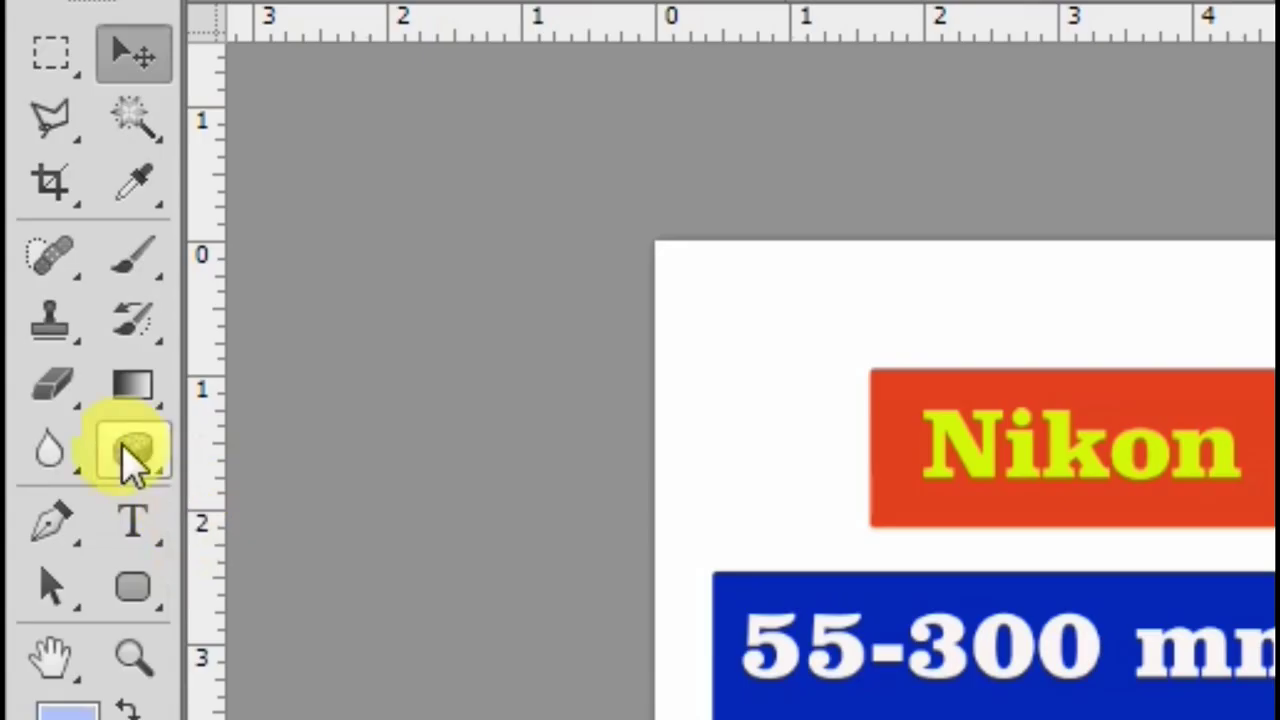
Fill the white background with the light blue using the Paint Bucket tool
right_click(48, 223)
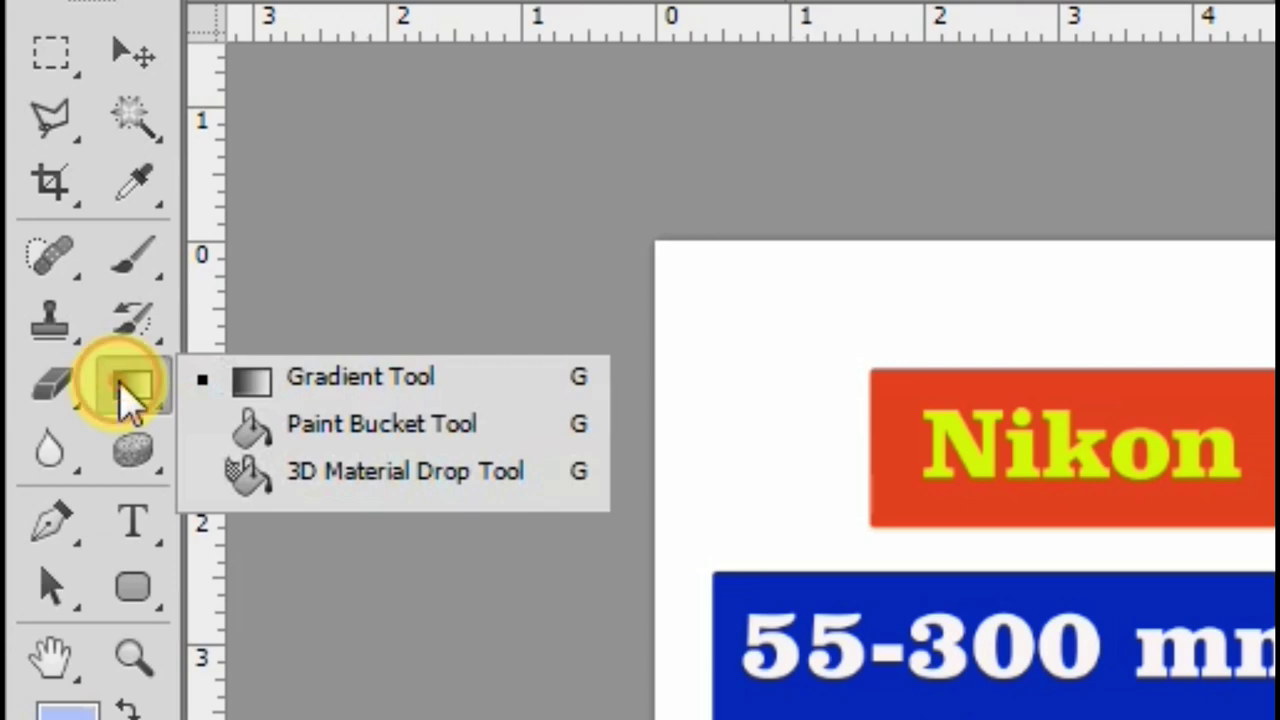
click(268, 434)
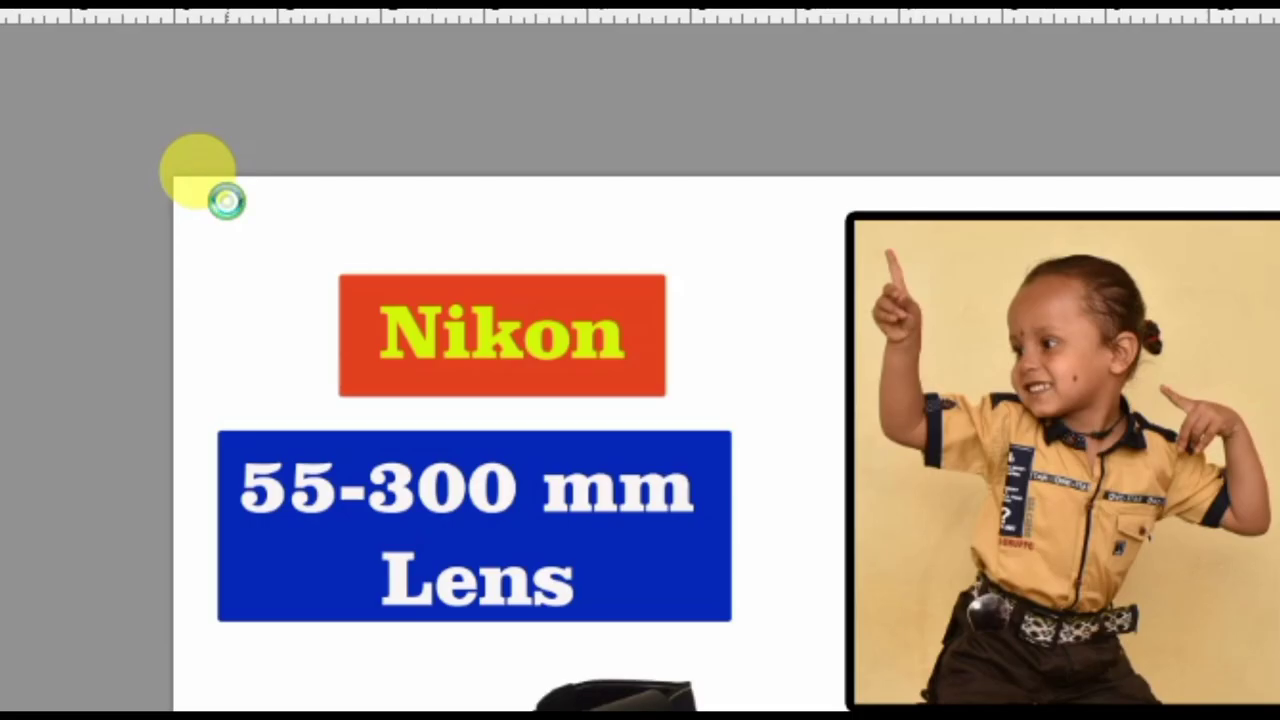
click(227, 201)
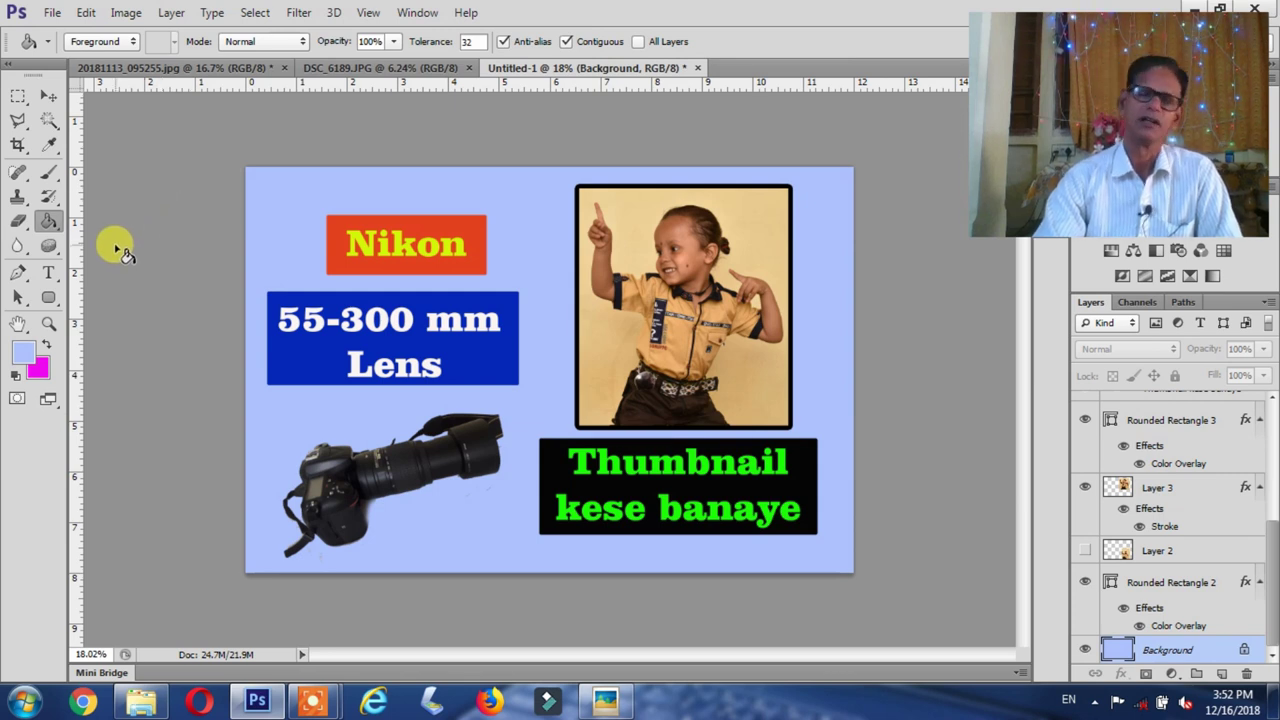
double_click(1245, 648)
Convert the background to Layer 0 and try Color Overlay and Satin, leaving both off
click(801, 221)
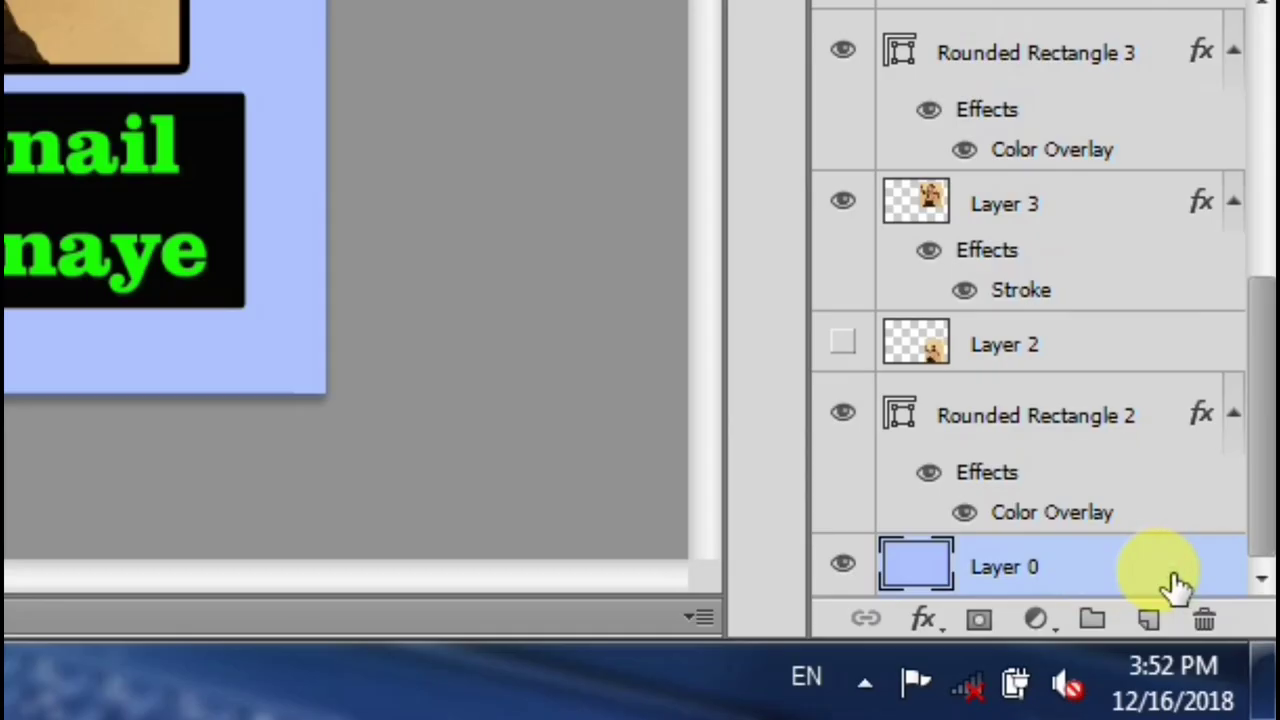
double_click(1175, 585)
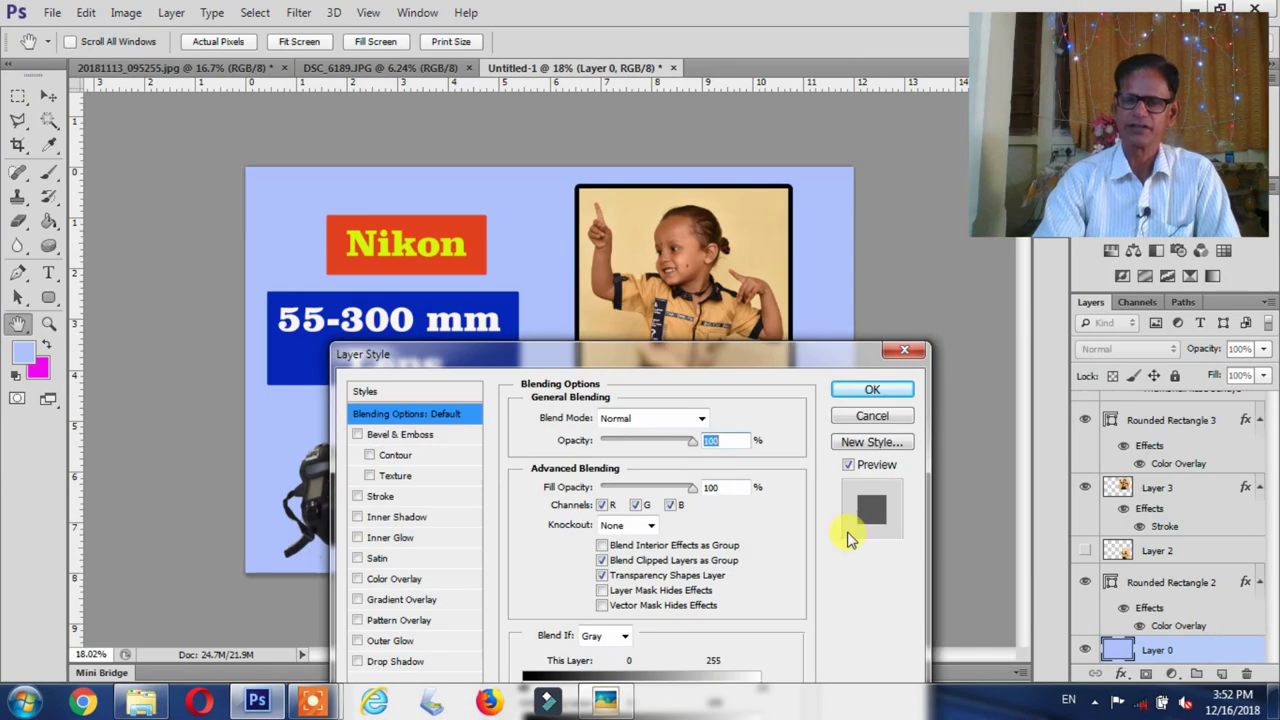
drag(721, 357, 998, 118)
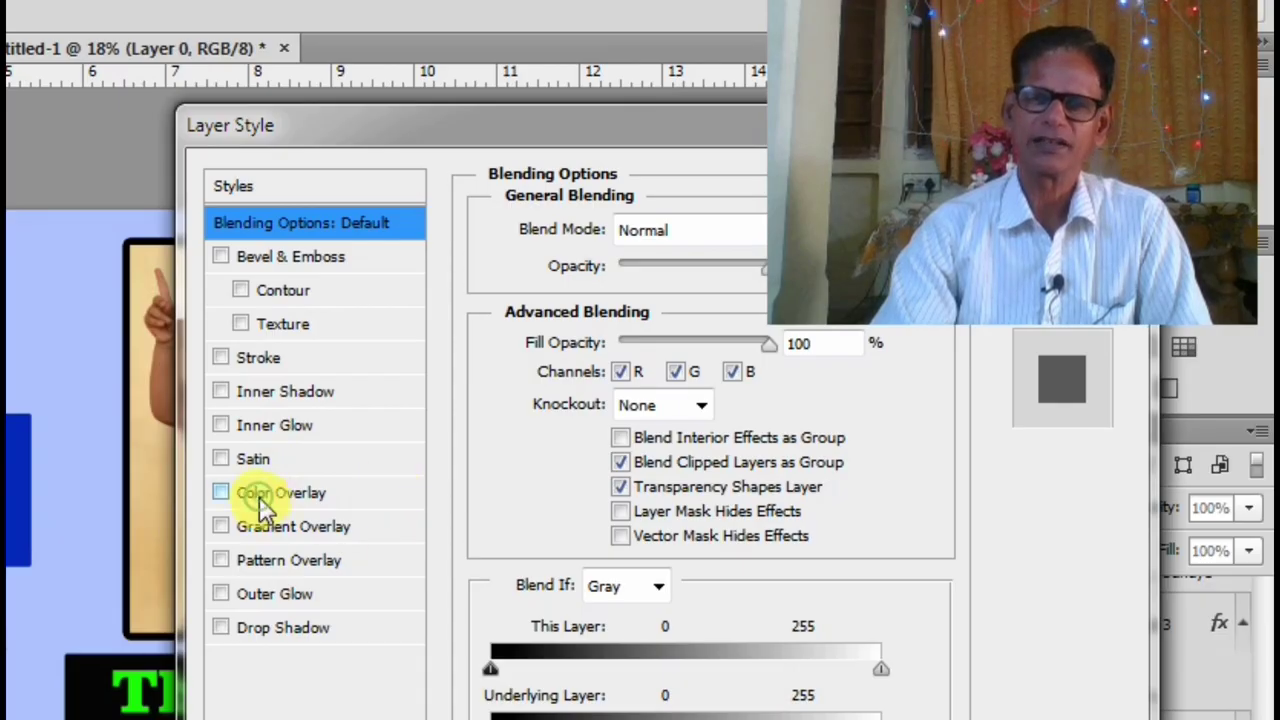
click(222, 493)
click(216, 492)
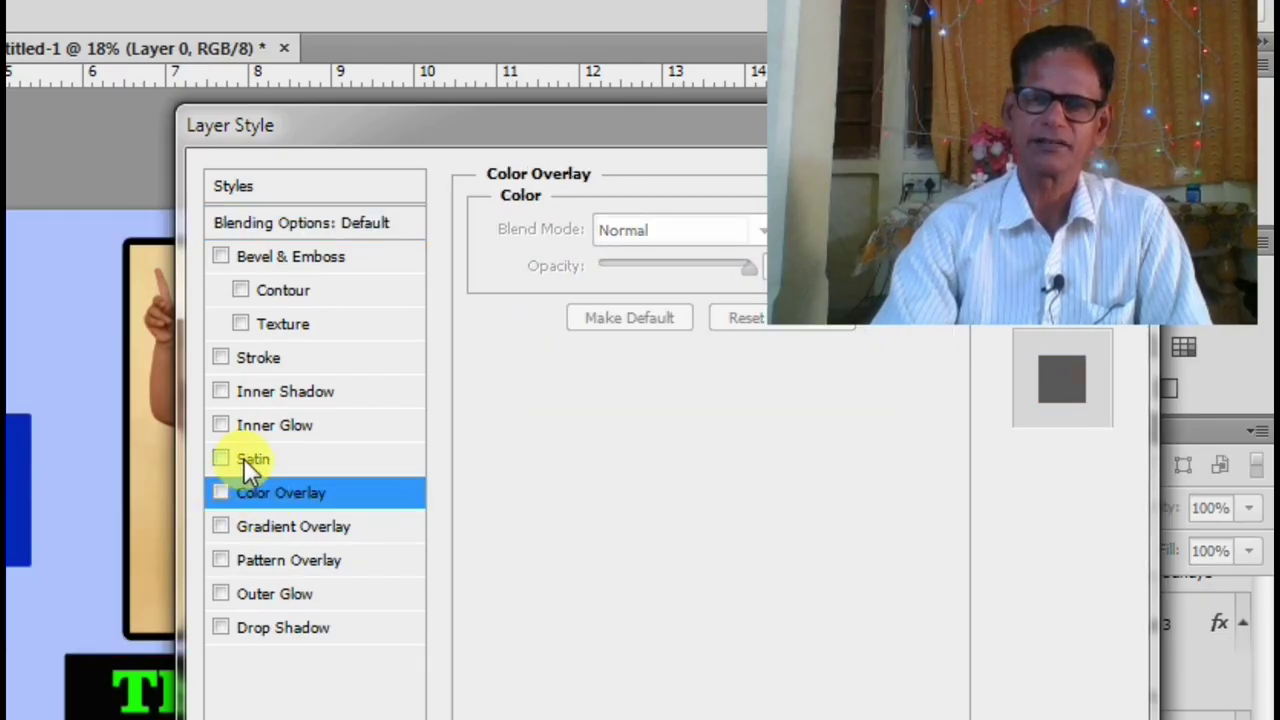
click(248, 460)
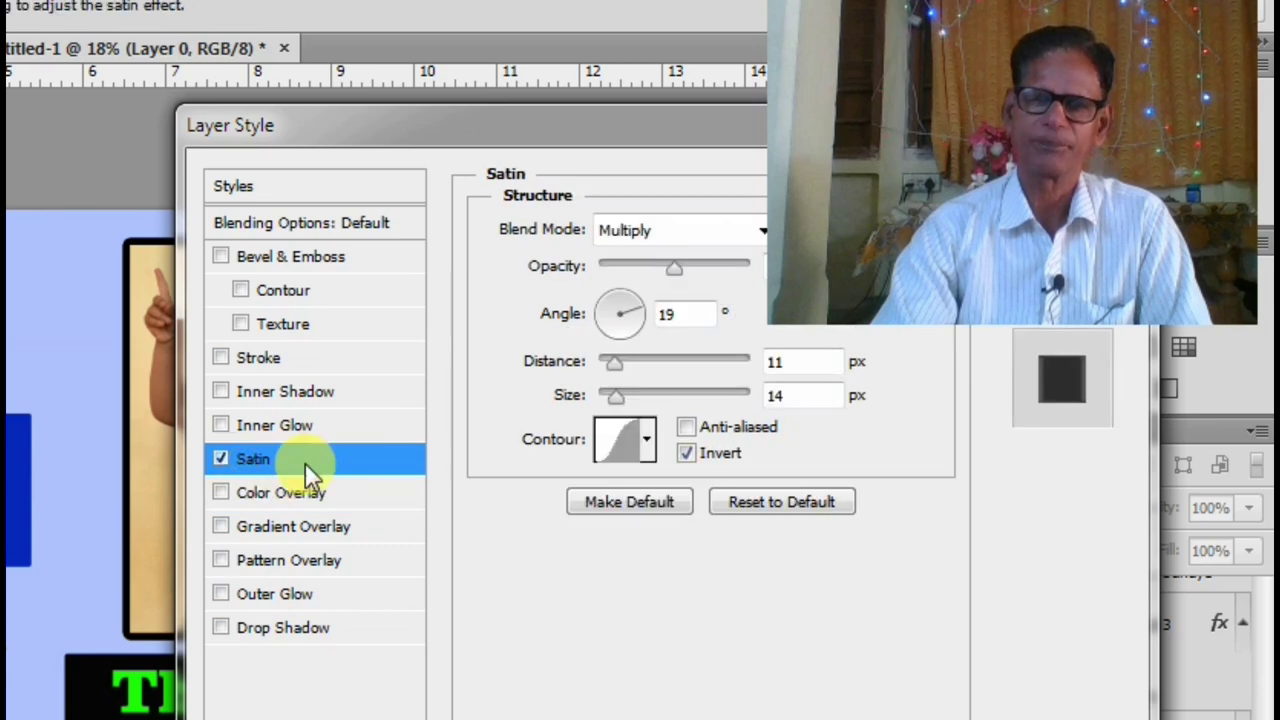
click(220, 459)
Add Inner Glow, Inner Shadow, Stroke and a bubbles-pattern Bevel & Emboss texture to Layer 0
click(255, 425)
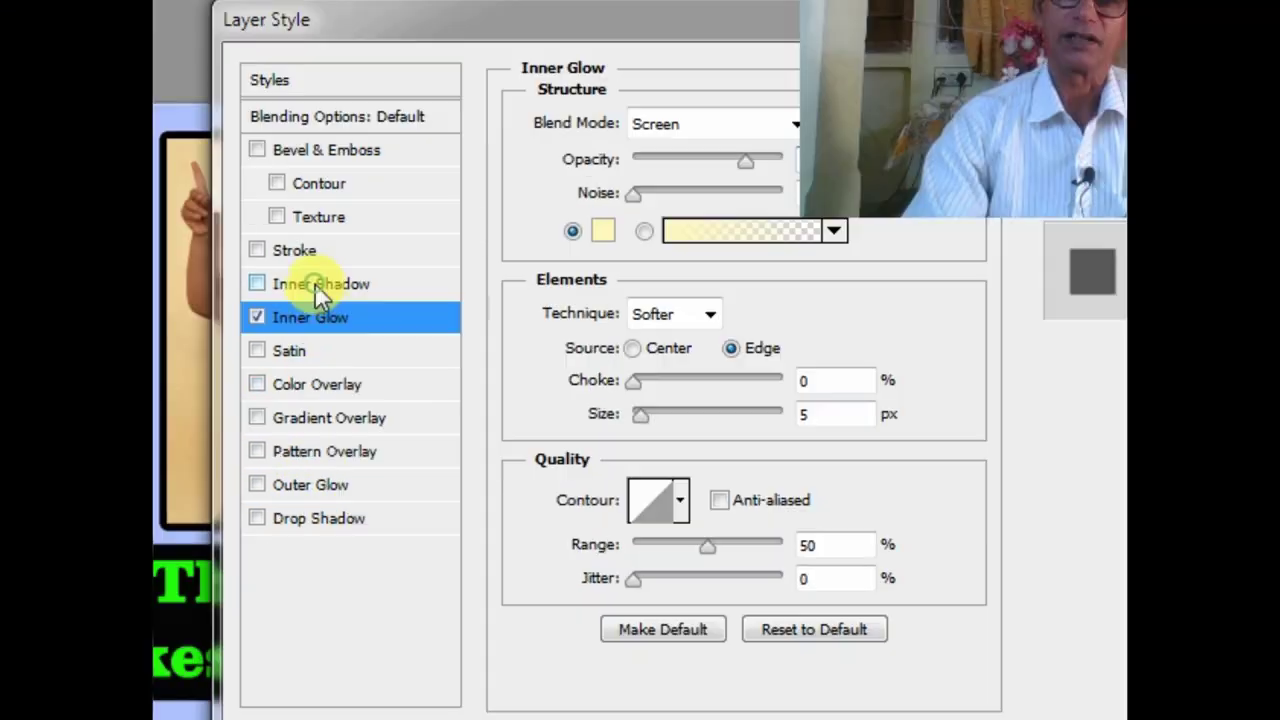
click(325, 280)
click(349, 250)
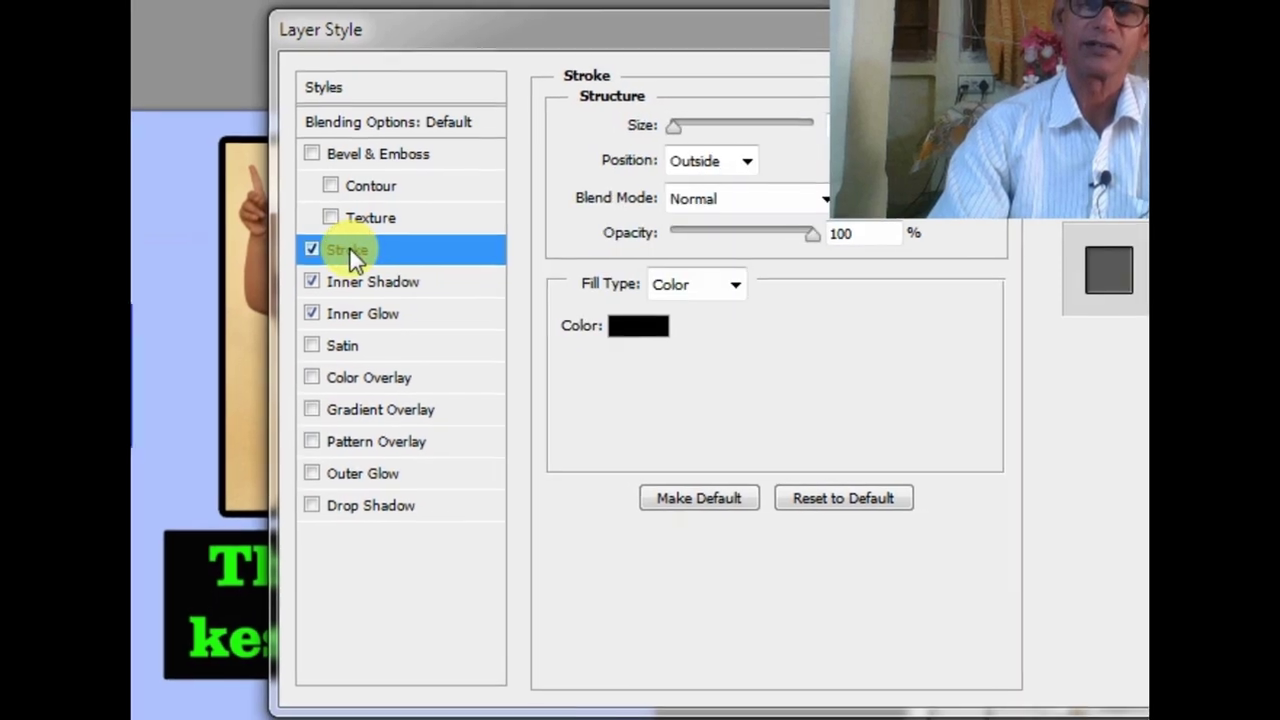
click(423, 225)
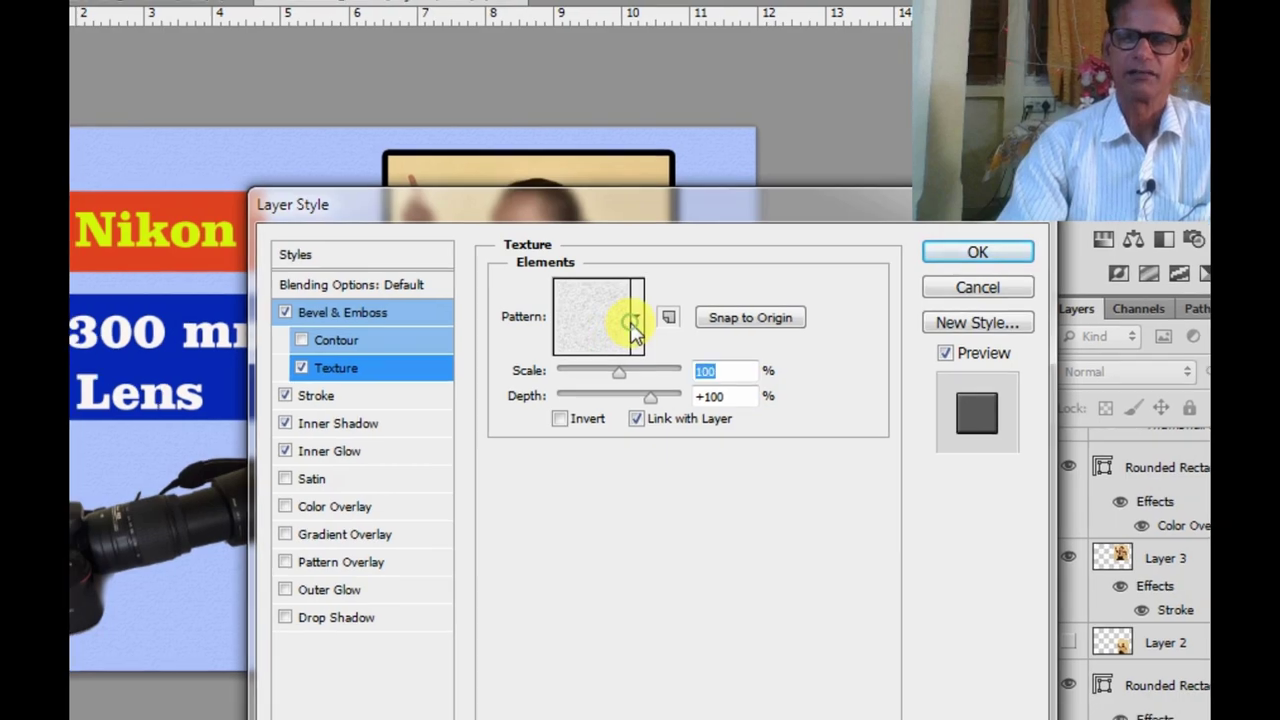
click(763, 189)
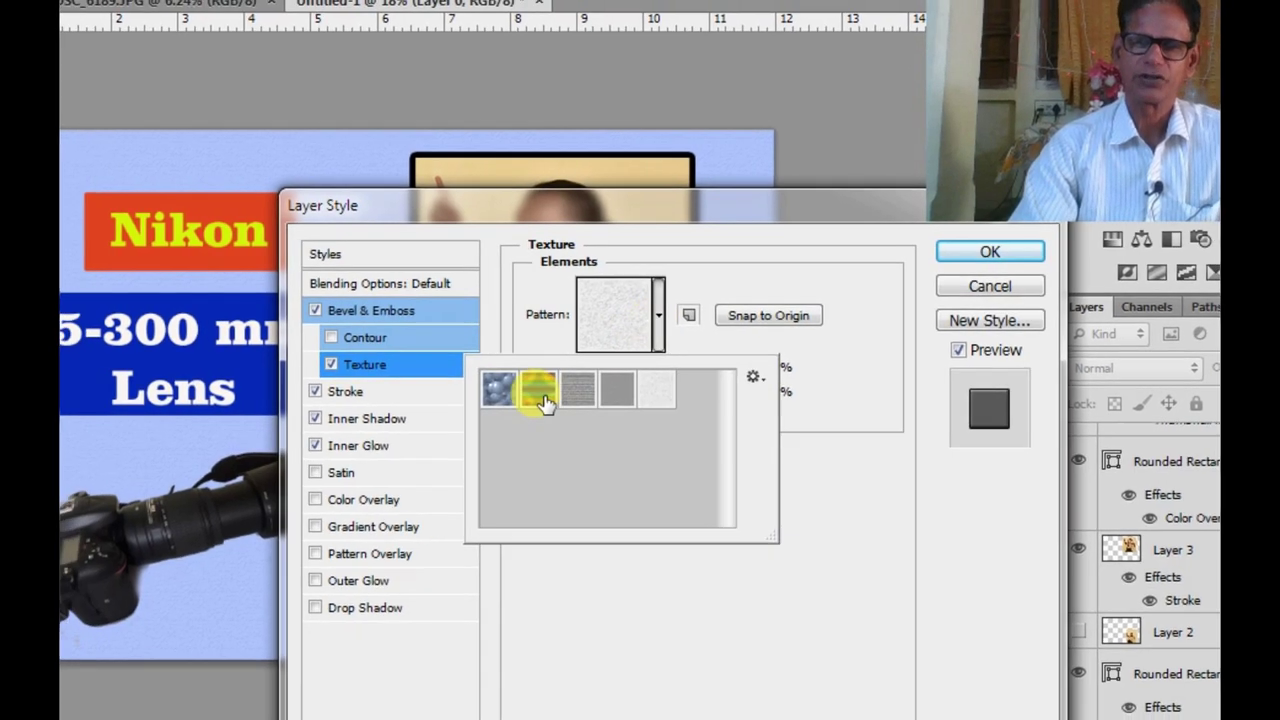
click(498, 389)
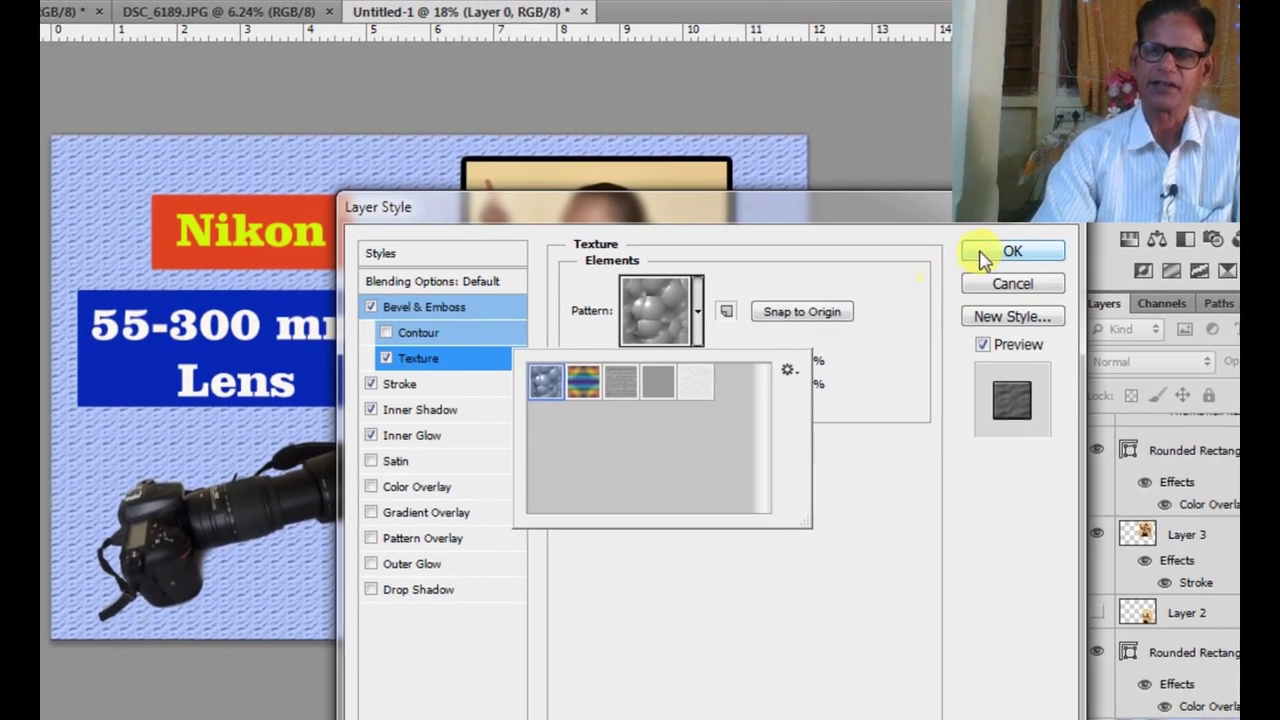
click(985, 253)
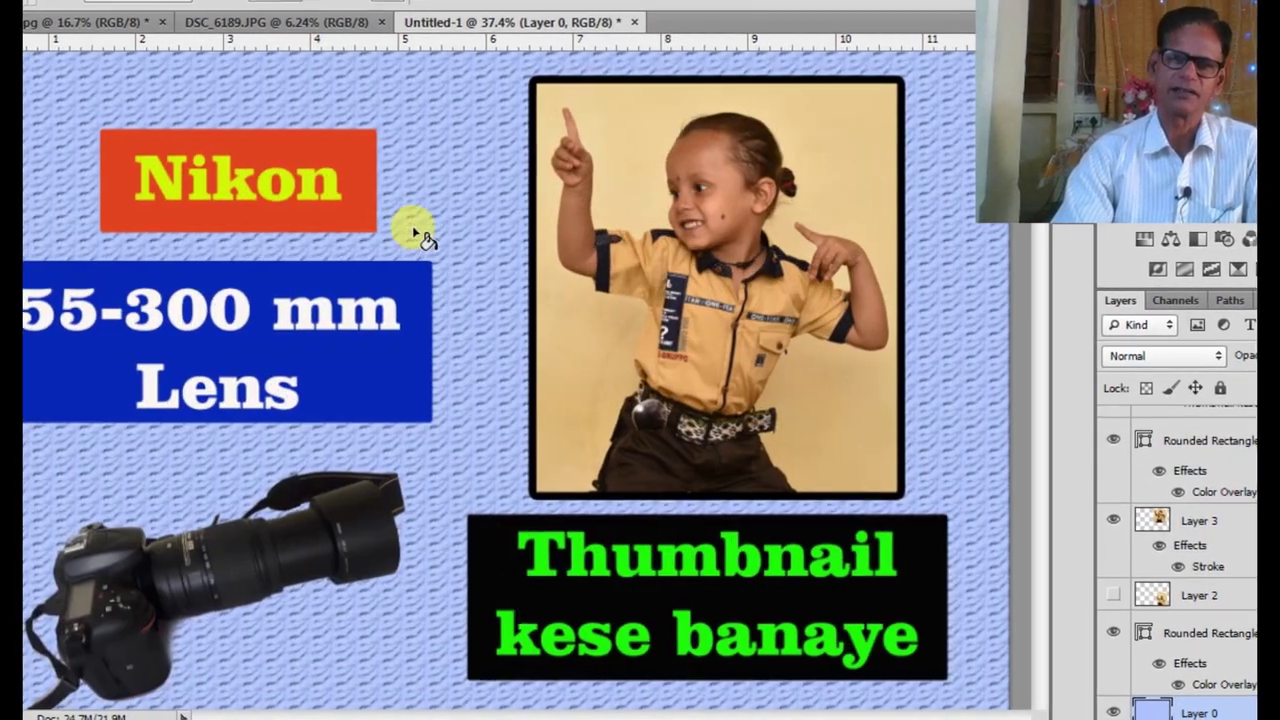
Delete the camera image and move the black box and its title to the top-left
scroll(415, 232, up, 3)
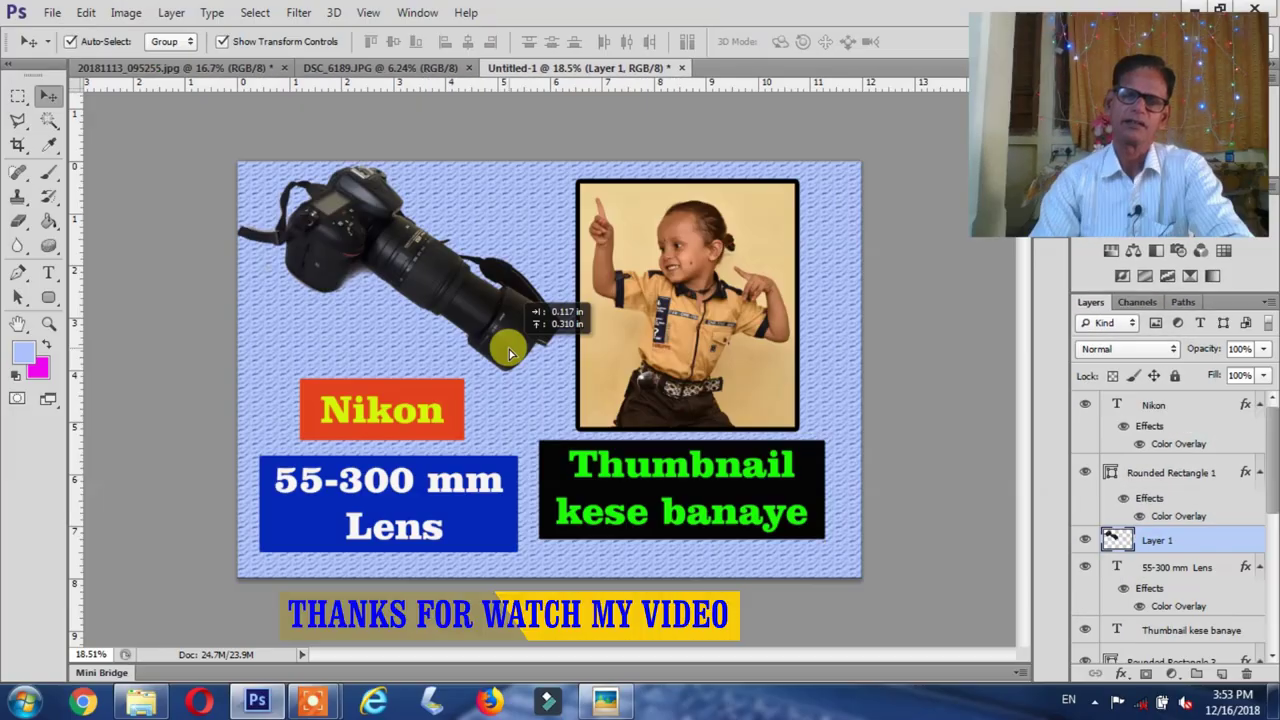
drag(508, 343, 508, 354)
key(Delete)
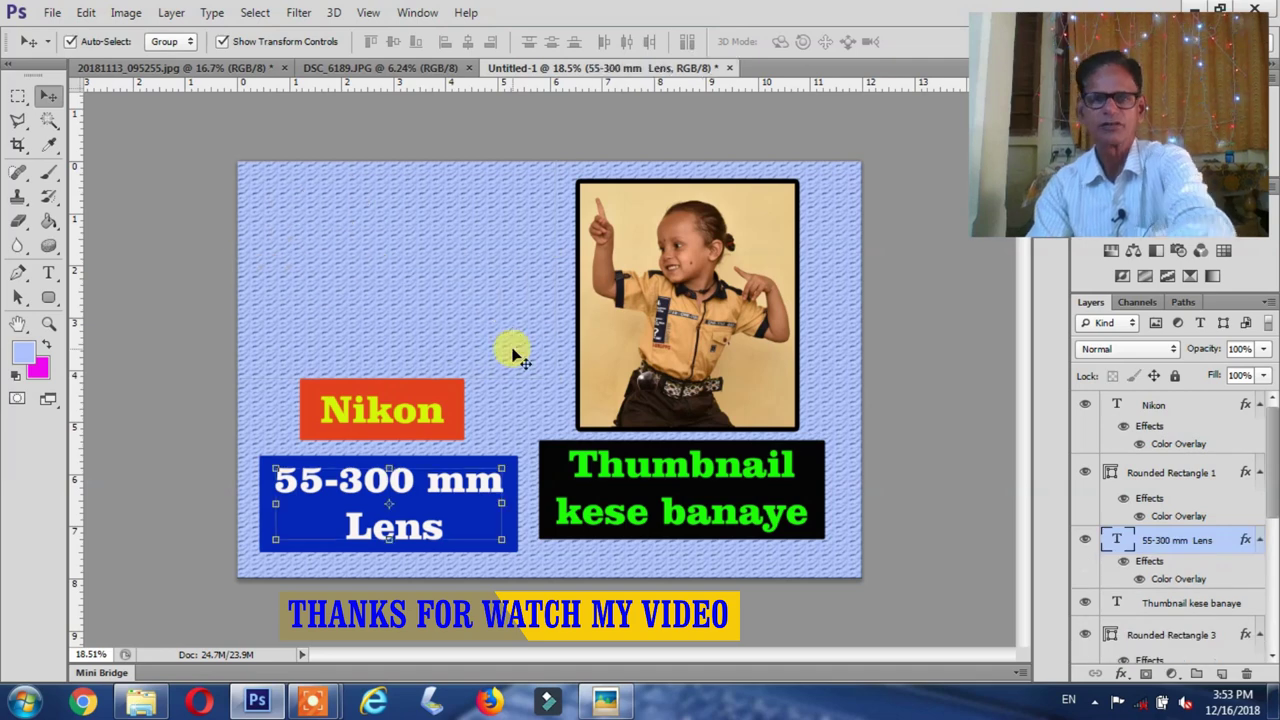
drag(553, 475, 278, 247)
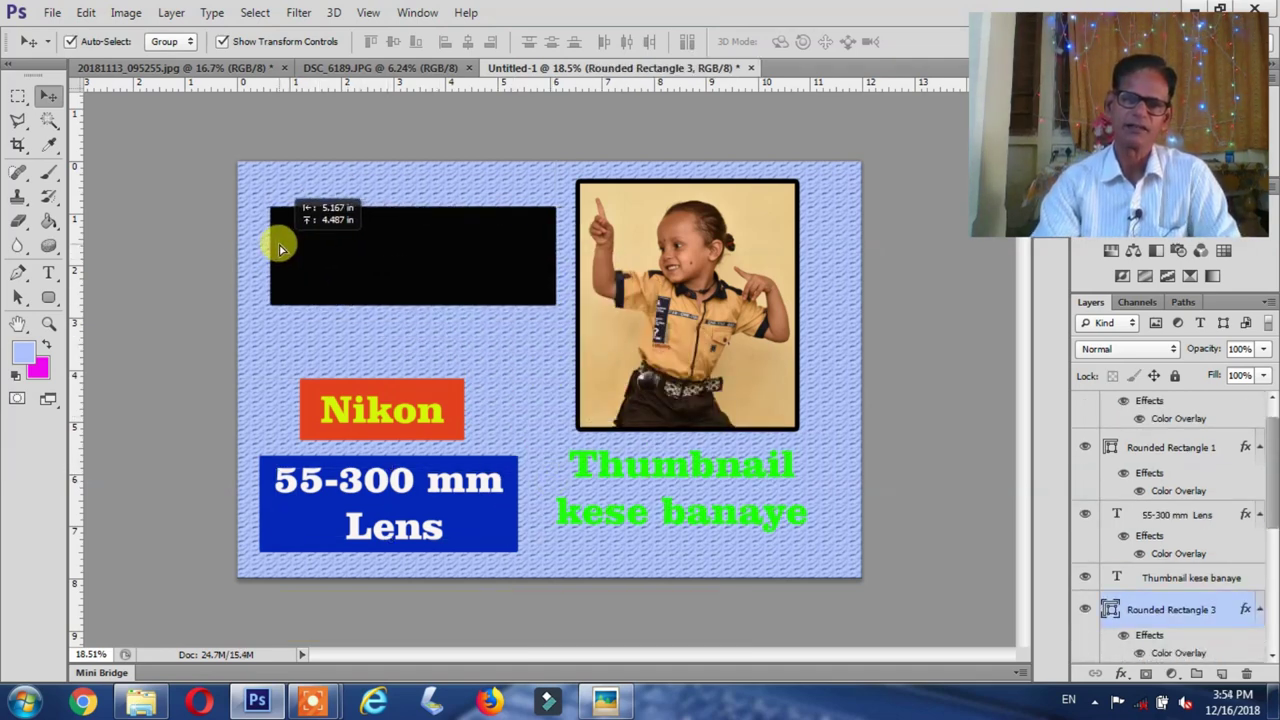
mouse_move(586, 466)
mouse_down()
mouse_move(476, 345)
mouse_move(303, 237)
mouse_up()
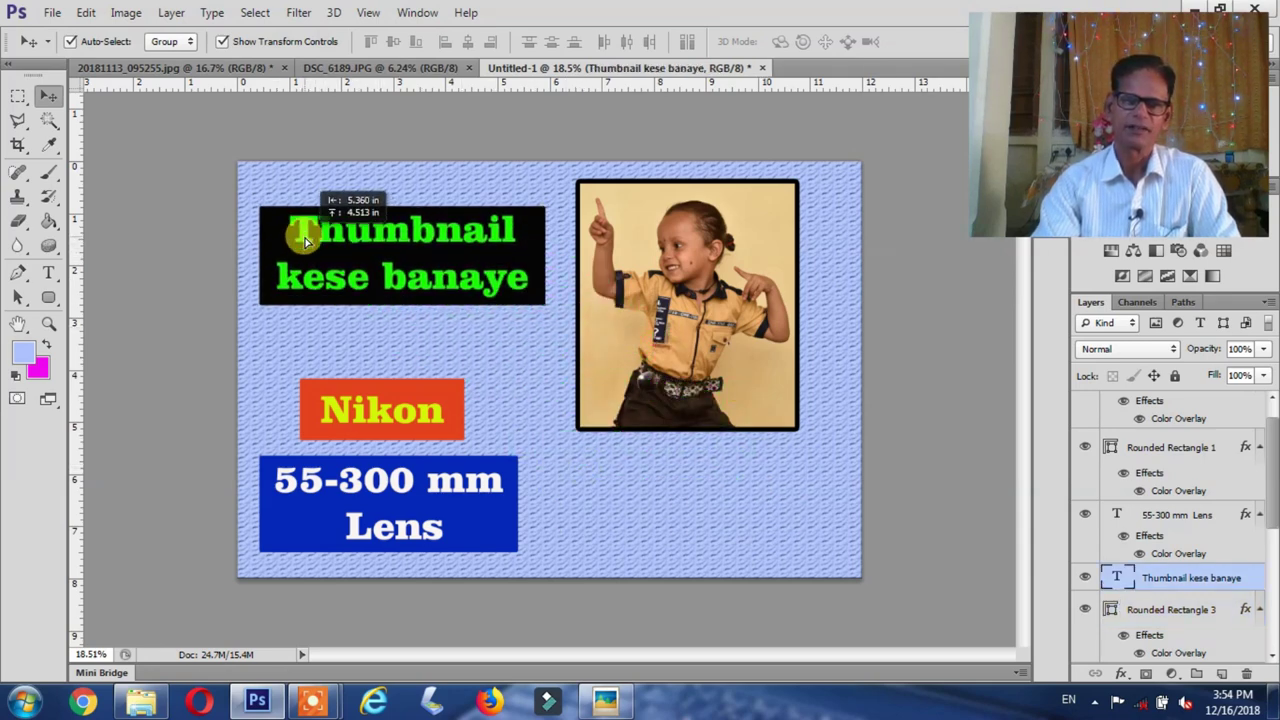
Enlarge the child photo
drag(303, 237, 303, 238)
click(780, 418)
drag(790, 424, 798, 486)
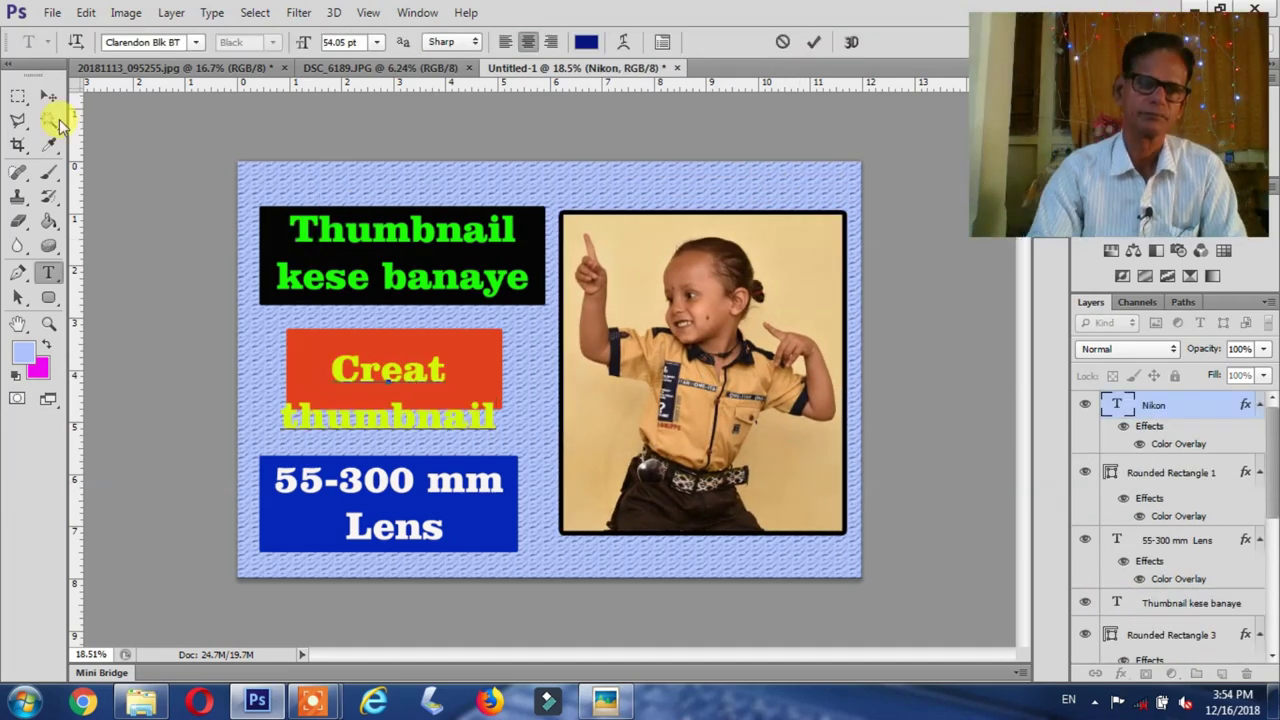
Delete the '55-300 mm Lens' text and the blue rectangle
click(48, 95)
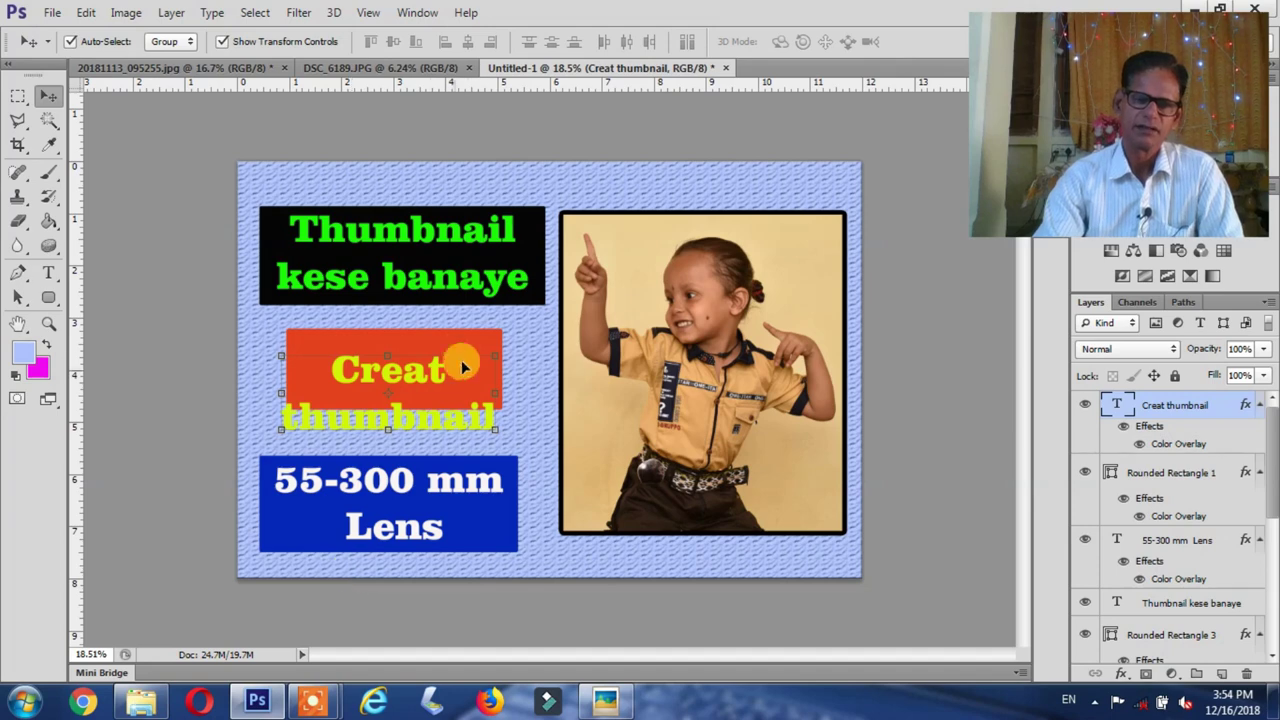
click(460, 515)
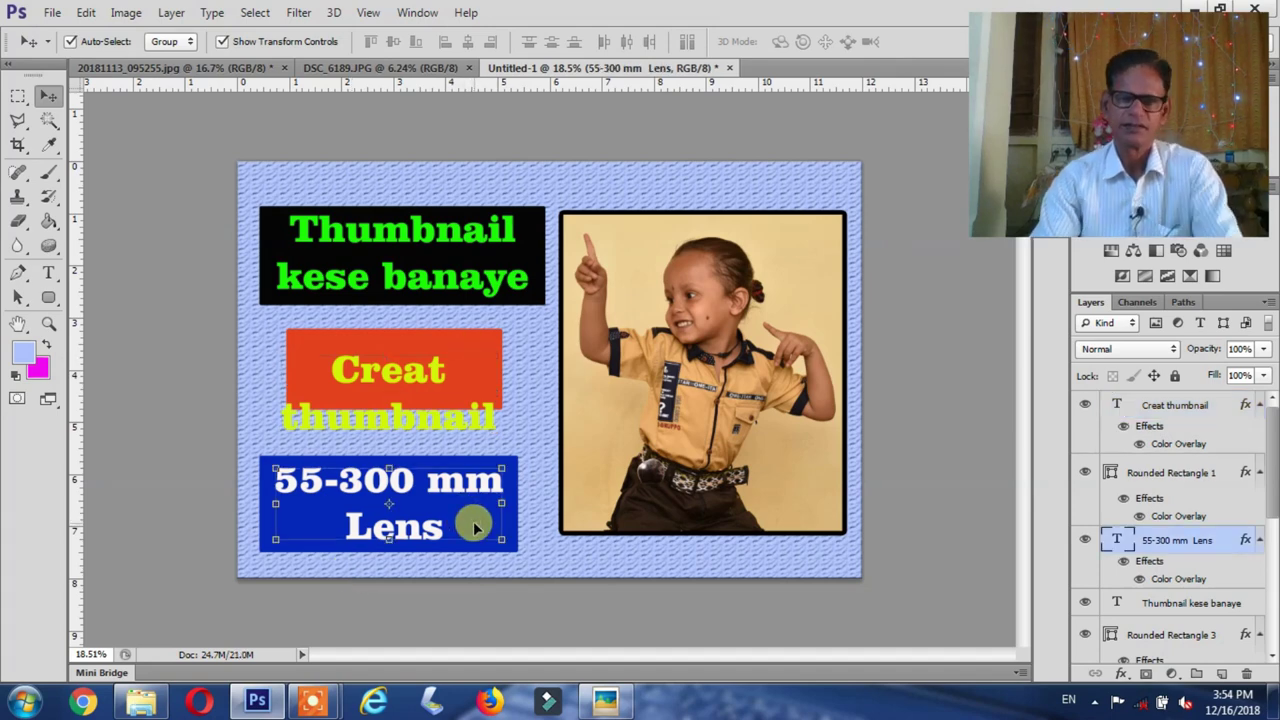
key(Delete)
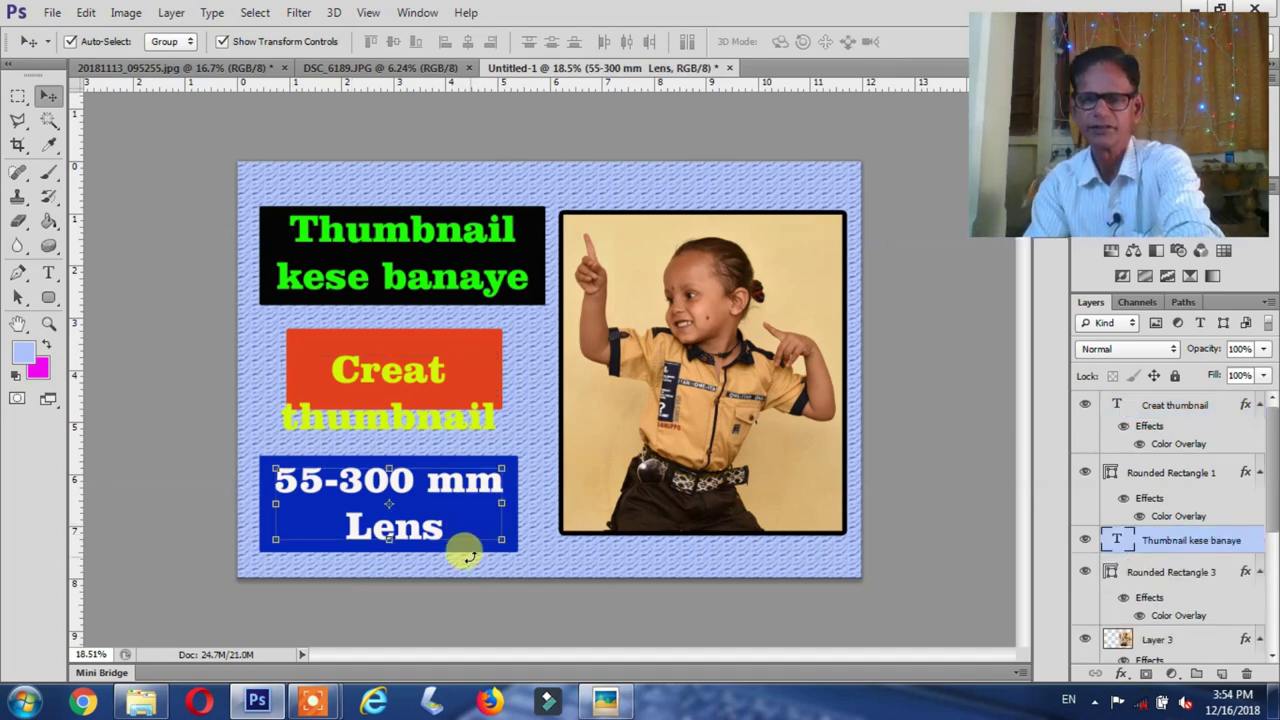
click(460, 515)
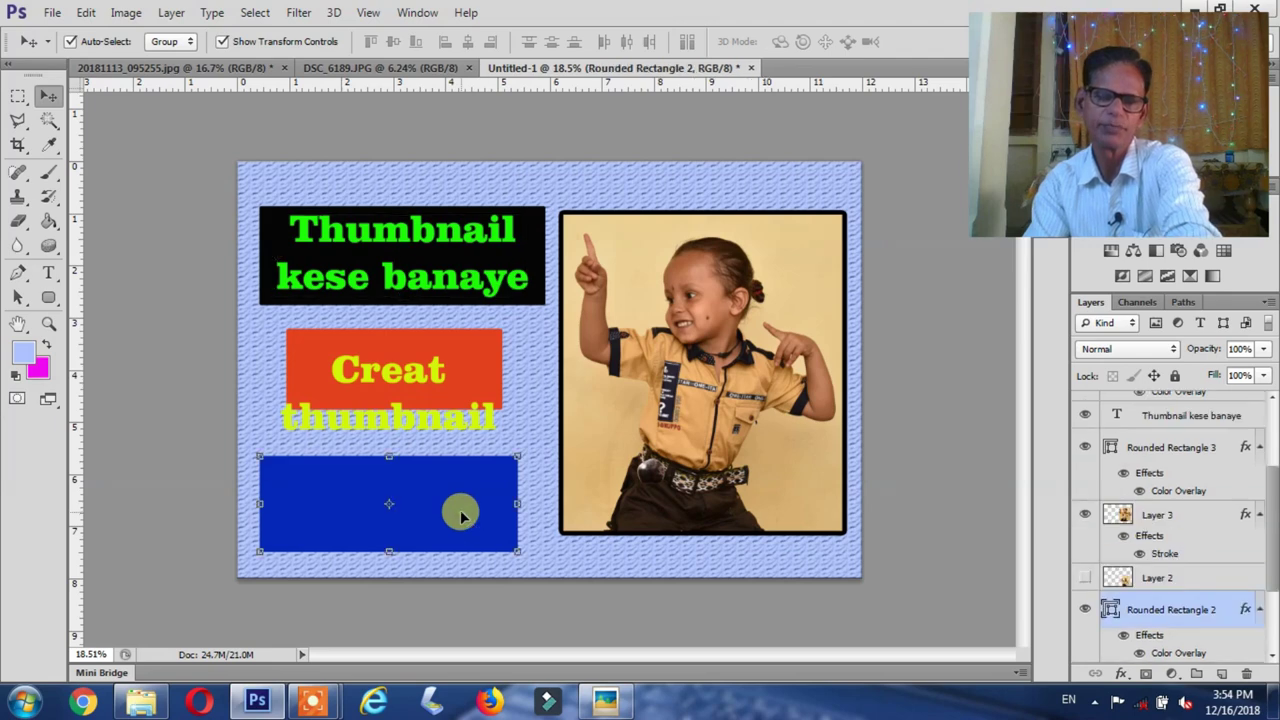
key(Delete)
Stretch the orange box to fill the lower left and move 'Creat thumbnail' toward its bottom
click(481, 350)
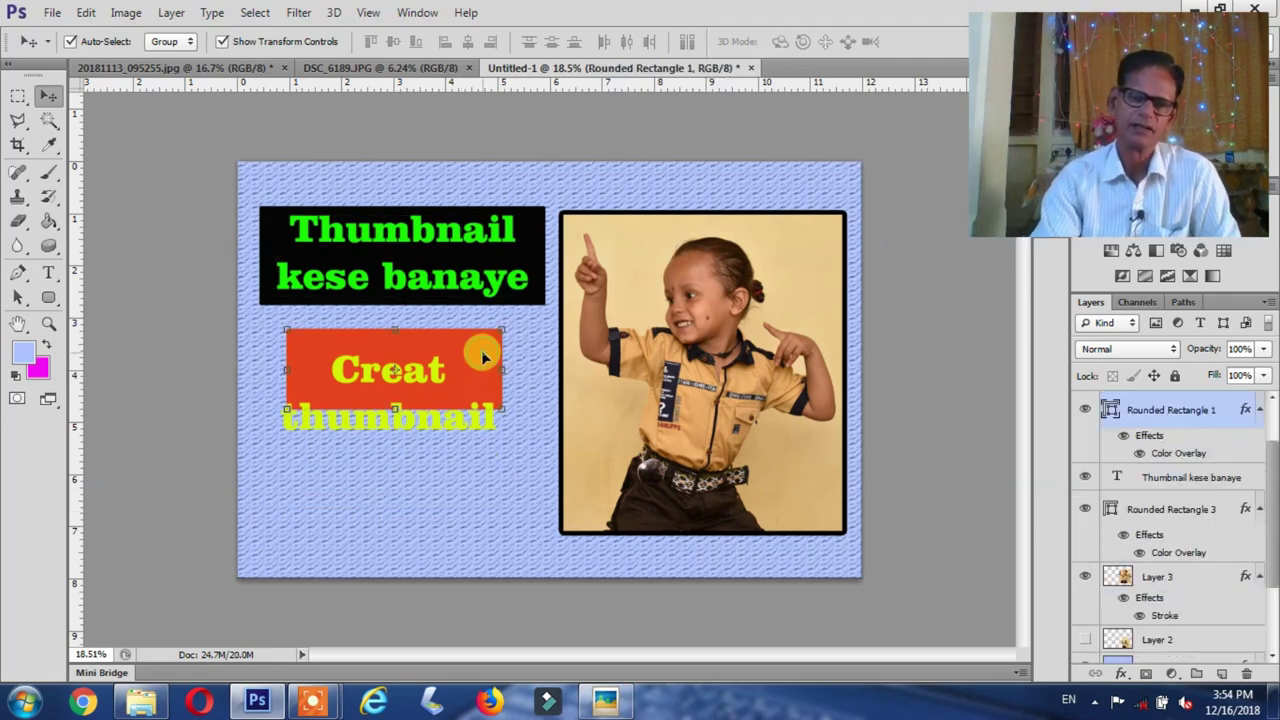
drag(399, 406, 399, 470)
drag(508, 403, 517, 404)
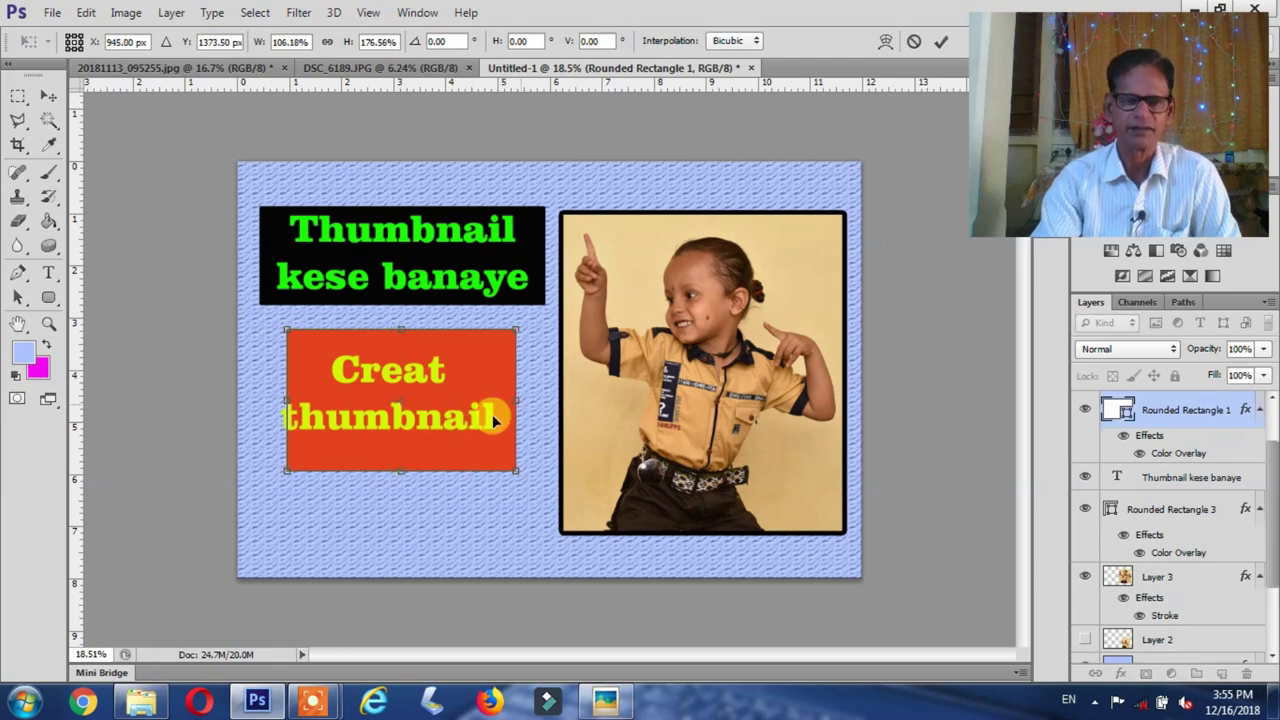
drag(285, 400, 259, 400)
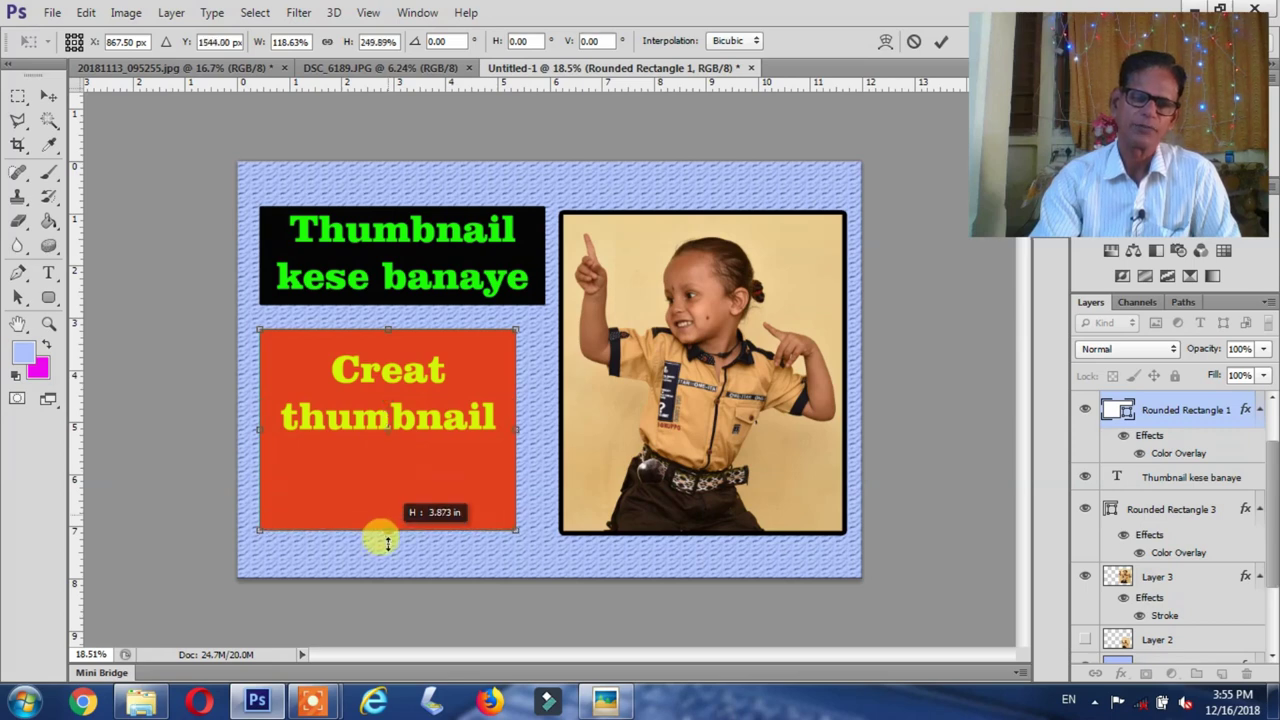
drag(387, 470, 386, 558)
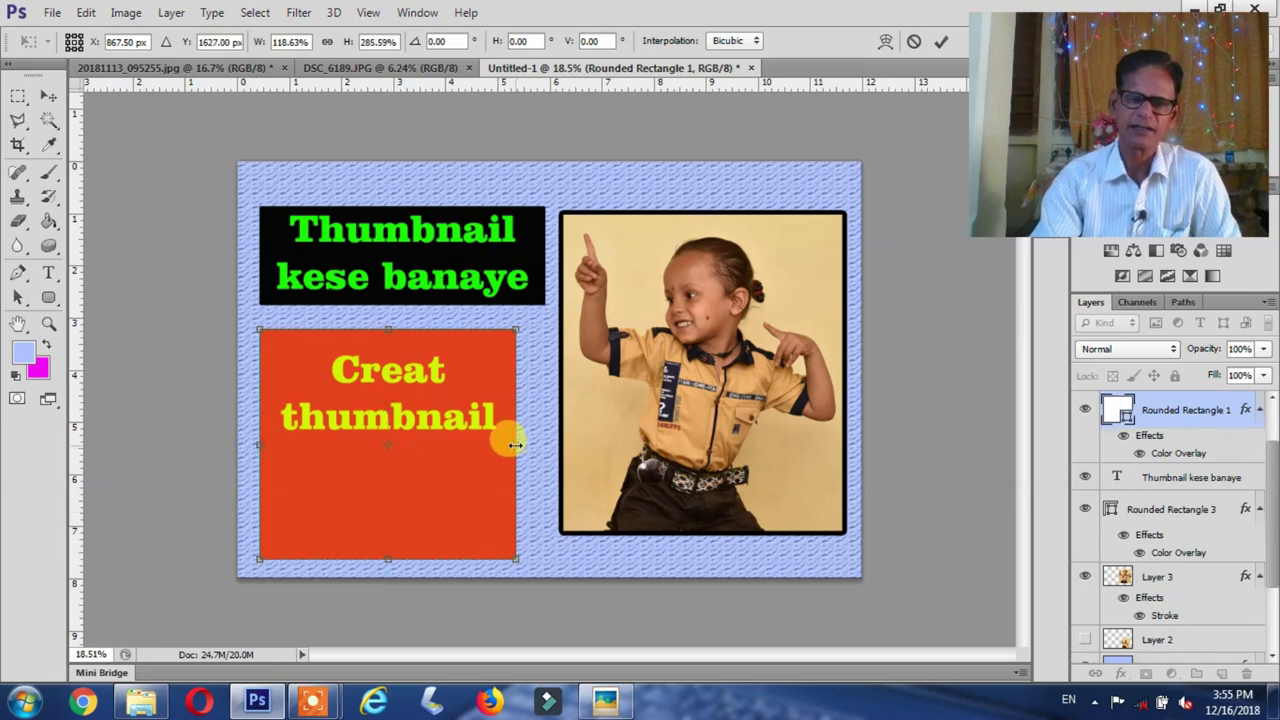
drag(516, 440, 545, 440)
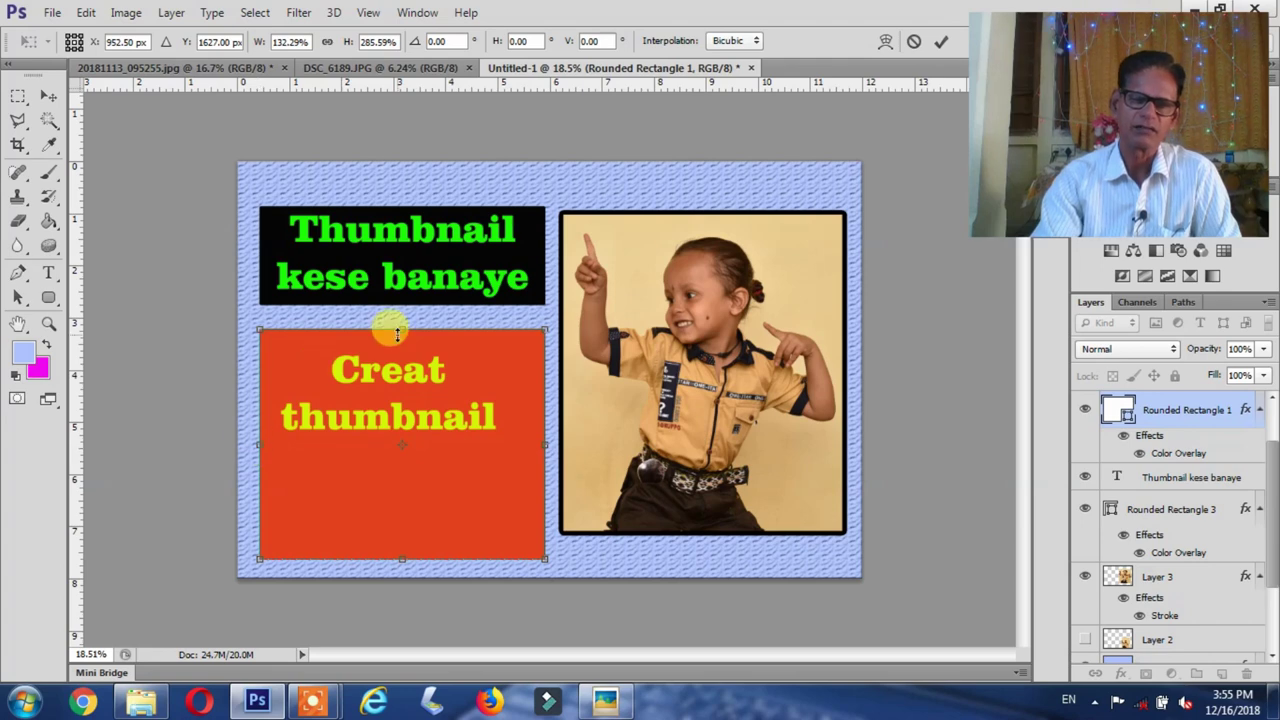
drag(397, 333, 395, 316)
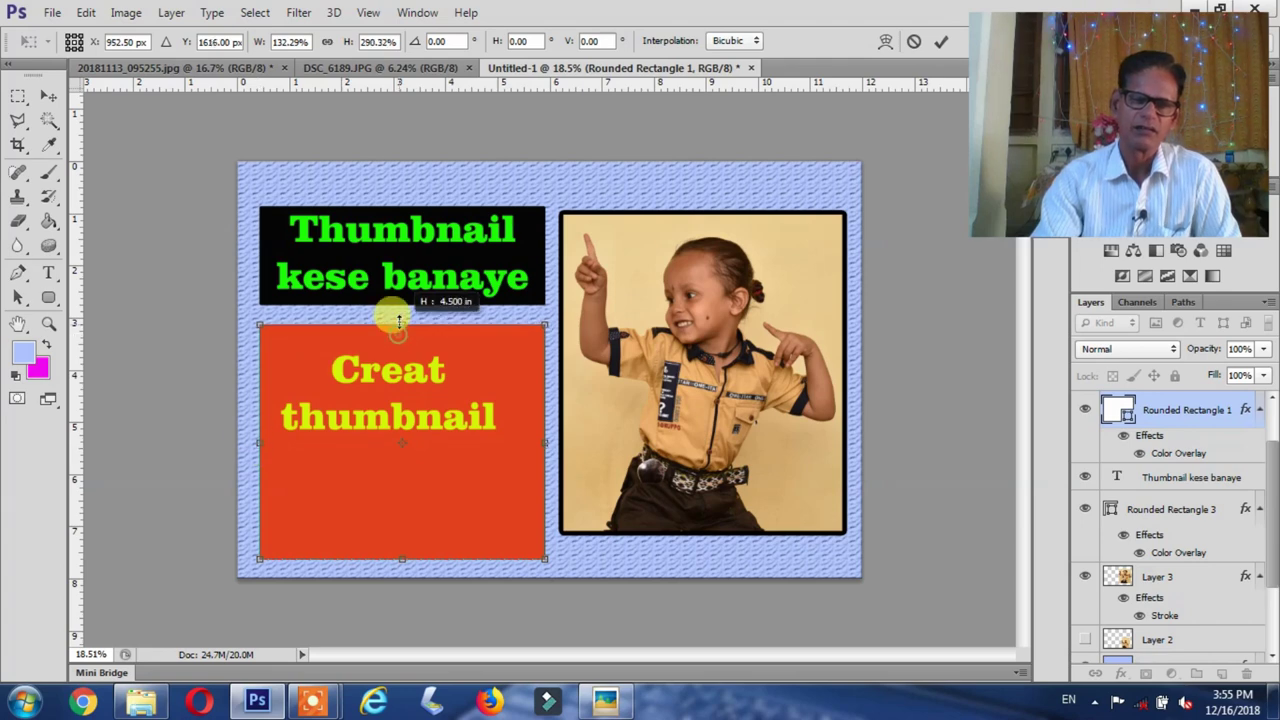
double_click(278, 352)
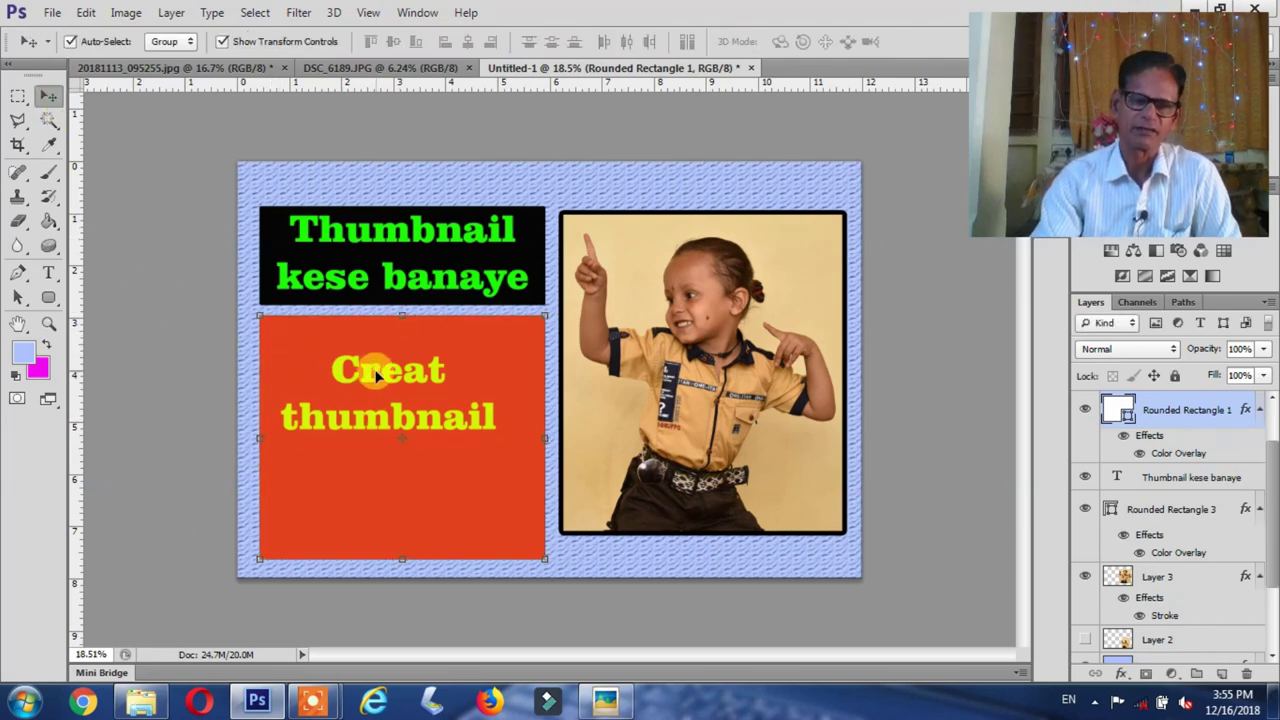
drag(377, 375, 380, 475)
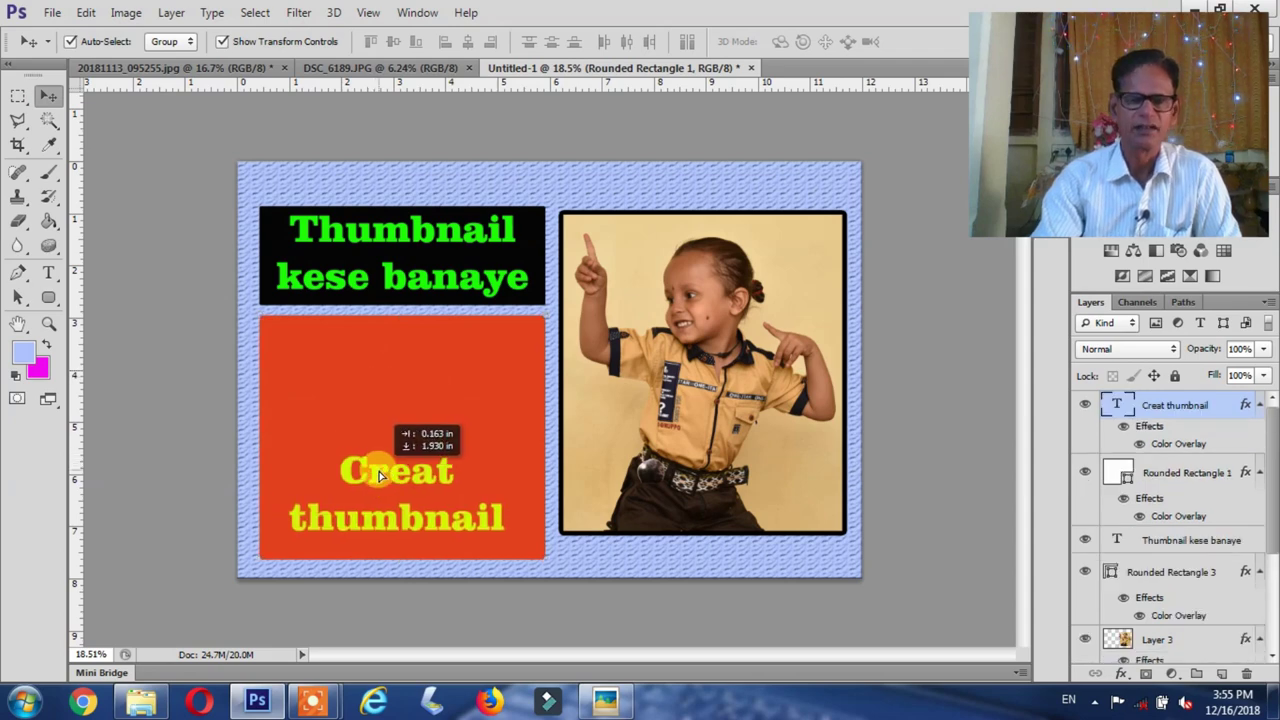
click(318, 370)
Add a navy 'How To' text line in the orange box and move 'Creat thumbnail' up beneath it
click(48, 277)
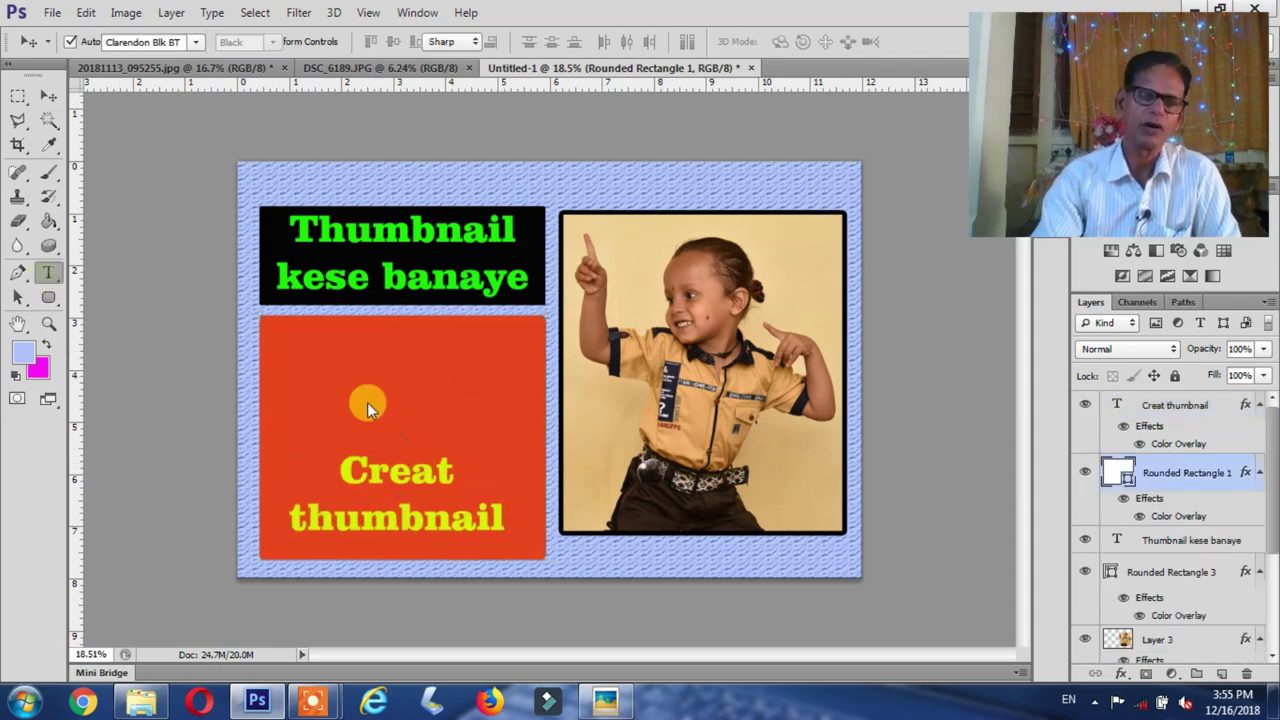
click(403, 366)
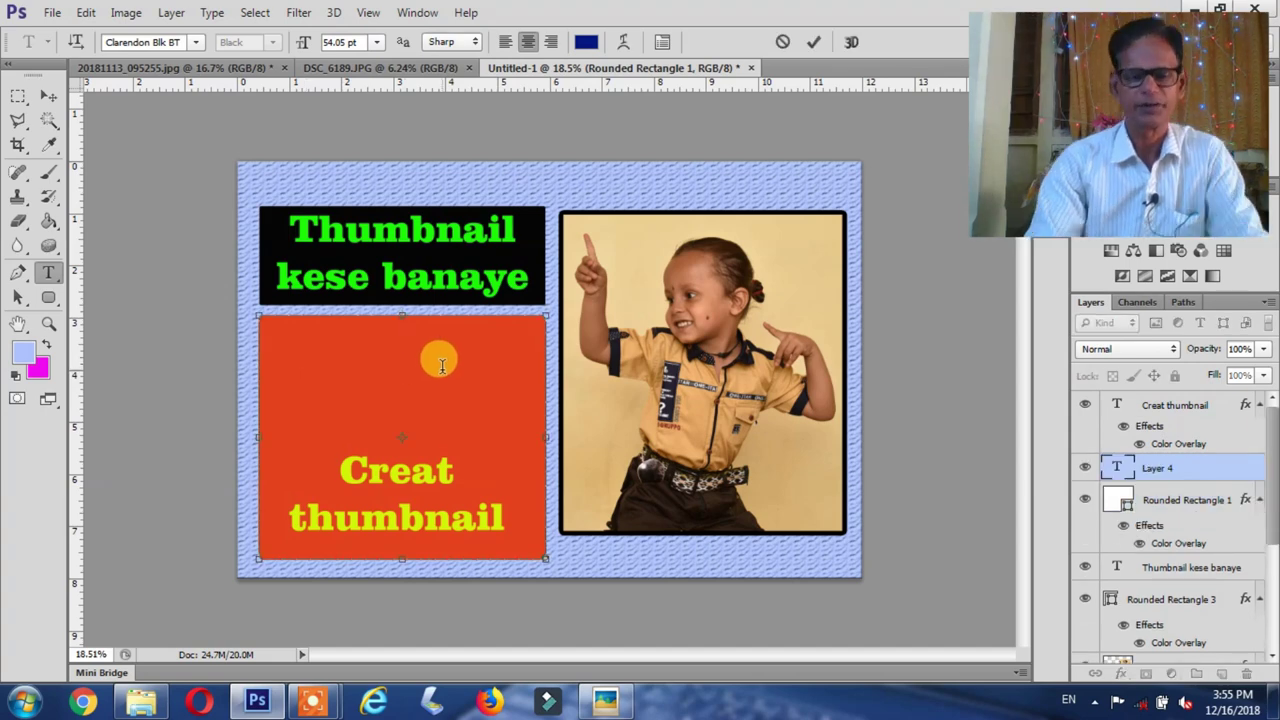
text(H)
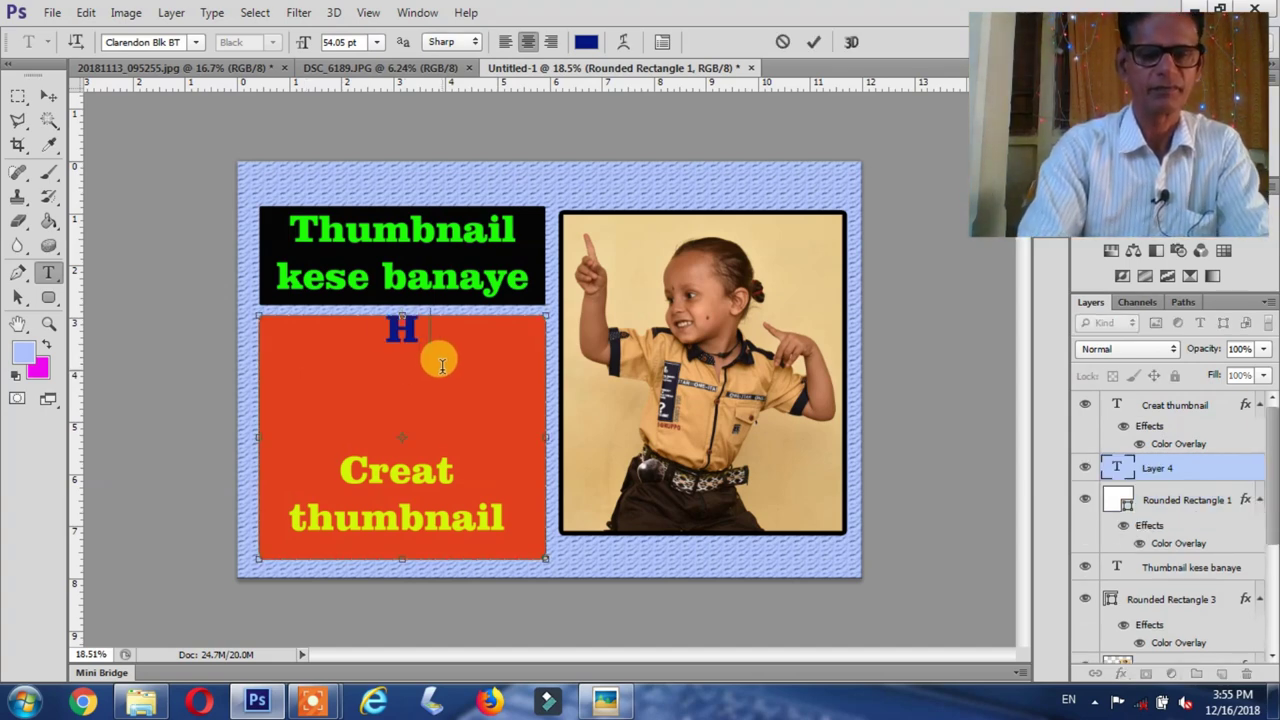
text(ow)
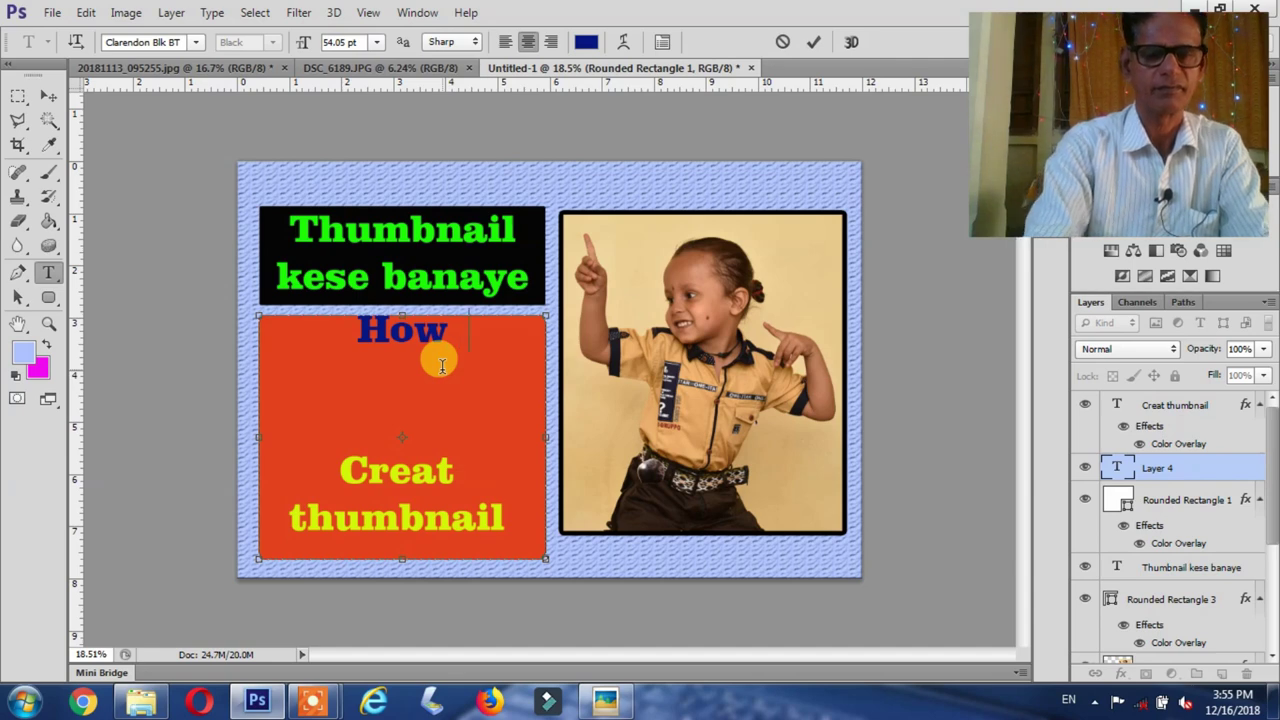
text( To)
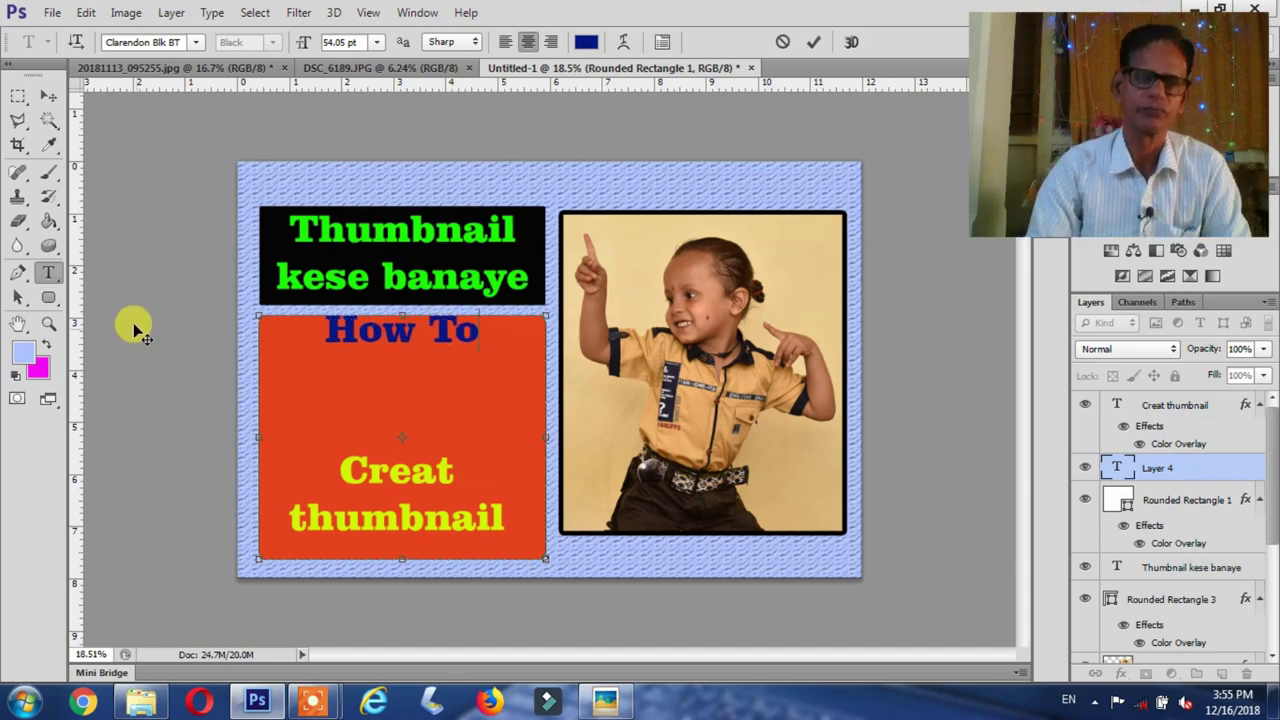
click(48, 96)
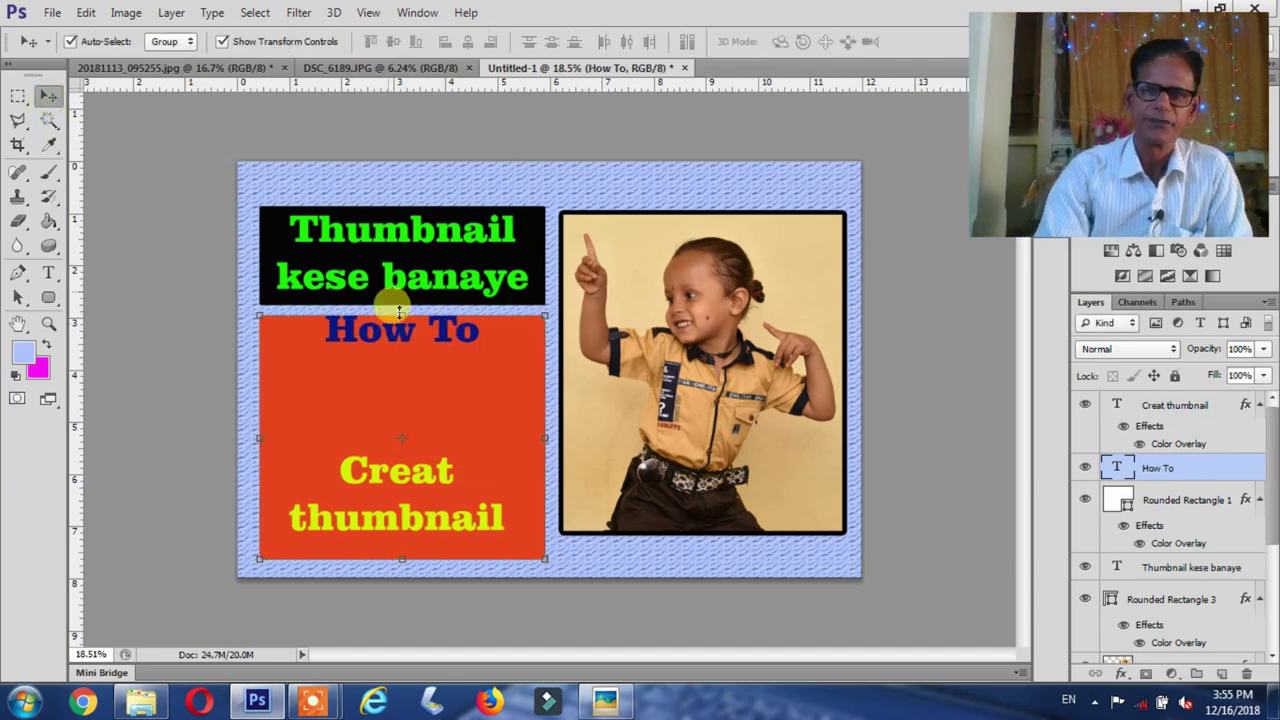
drag(391, 331, 393, 386)
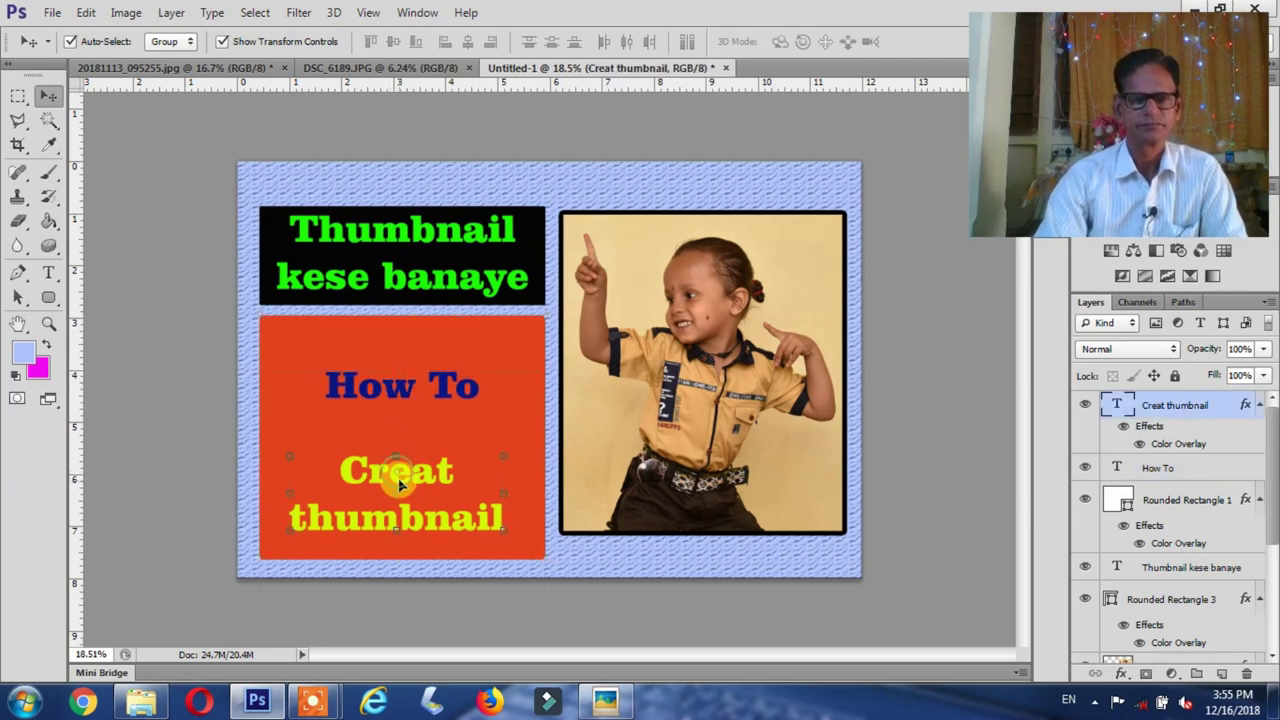
drag(397, 476, 397, 441)
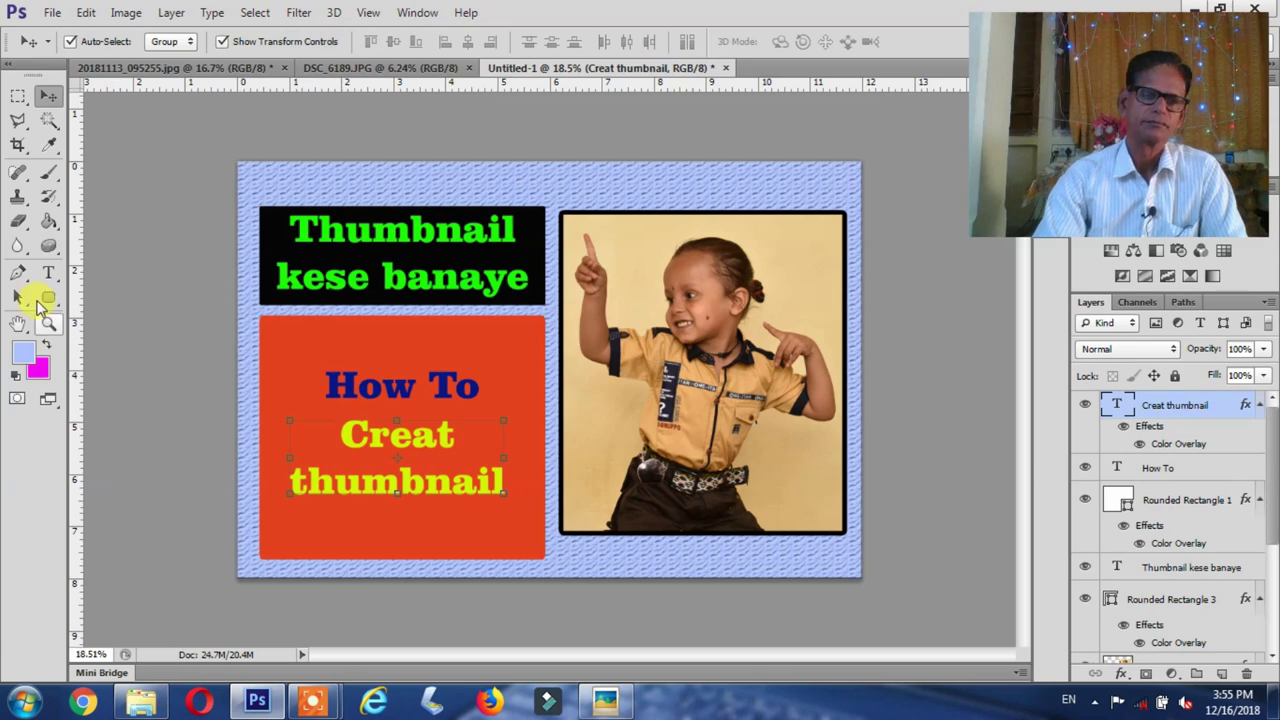
Replace the word 'Creat' with 'Make' so the yellow line reads 'Make thumbnail'
click(48, 274)
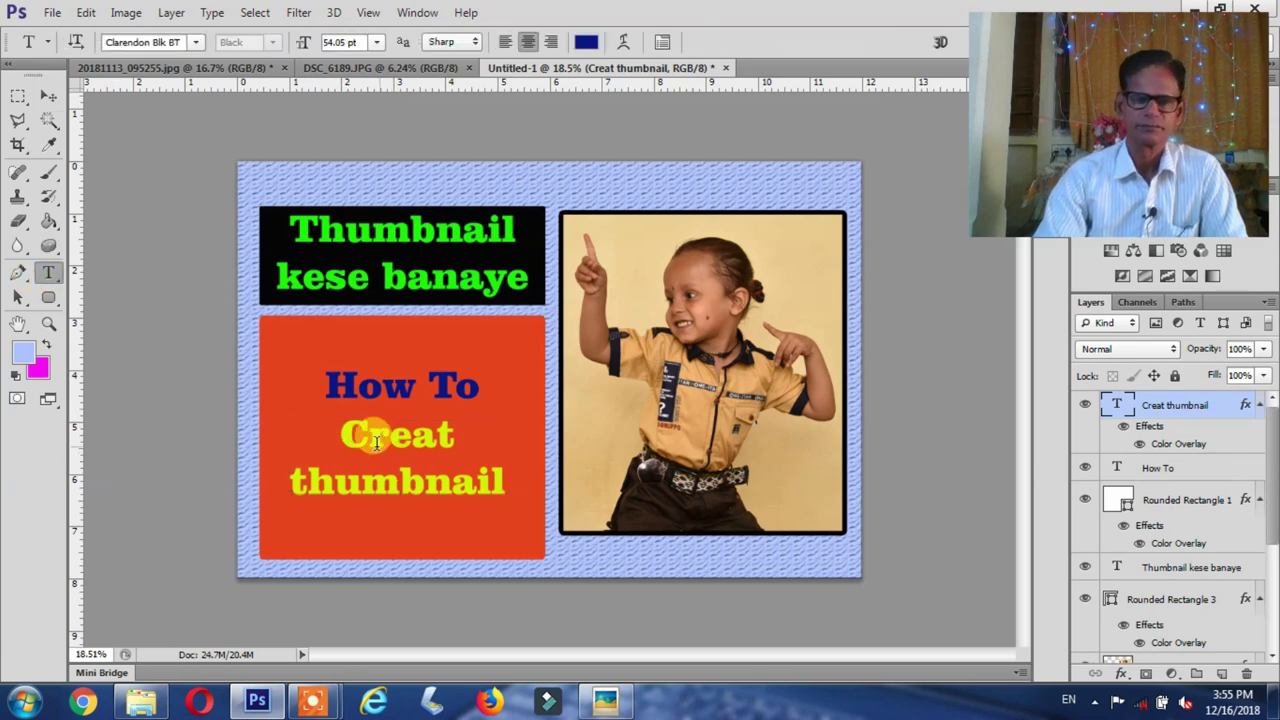
drag(344, 434, 458, 434)
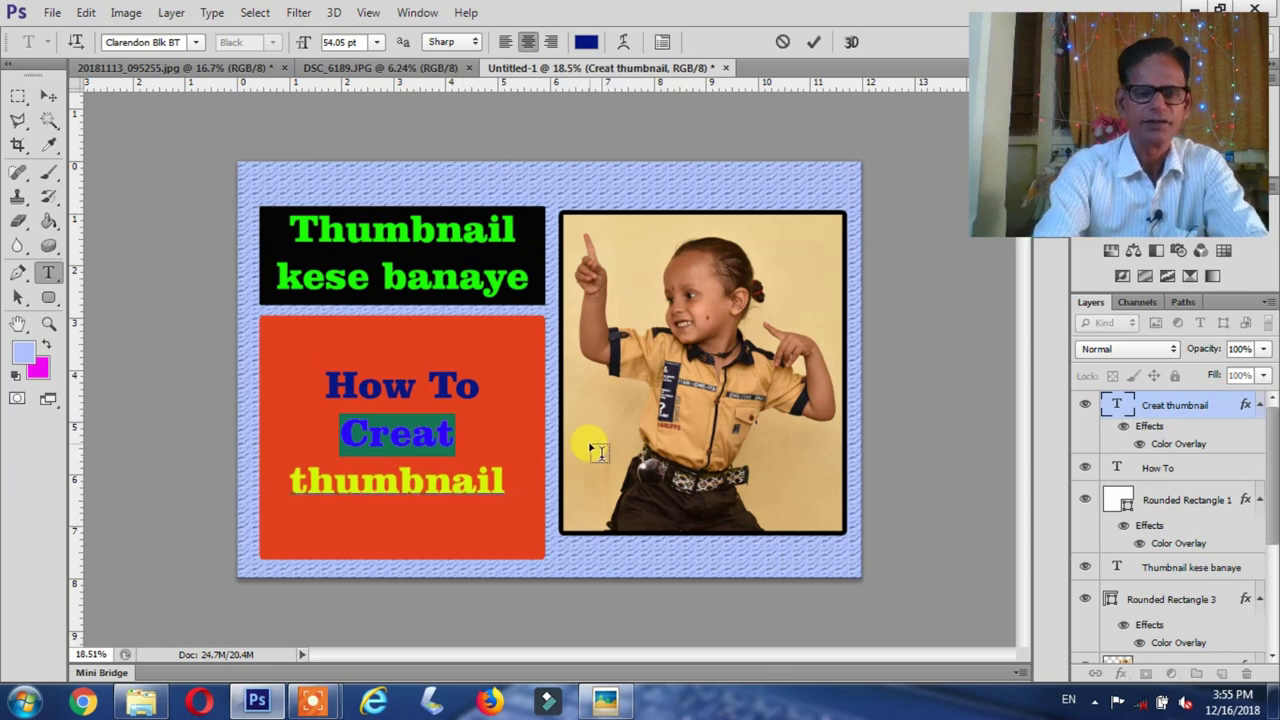
text(Make)
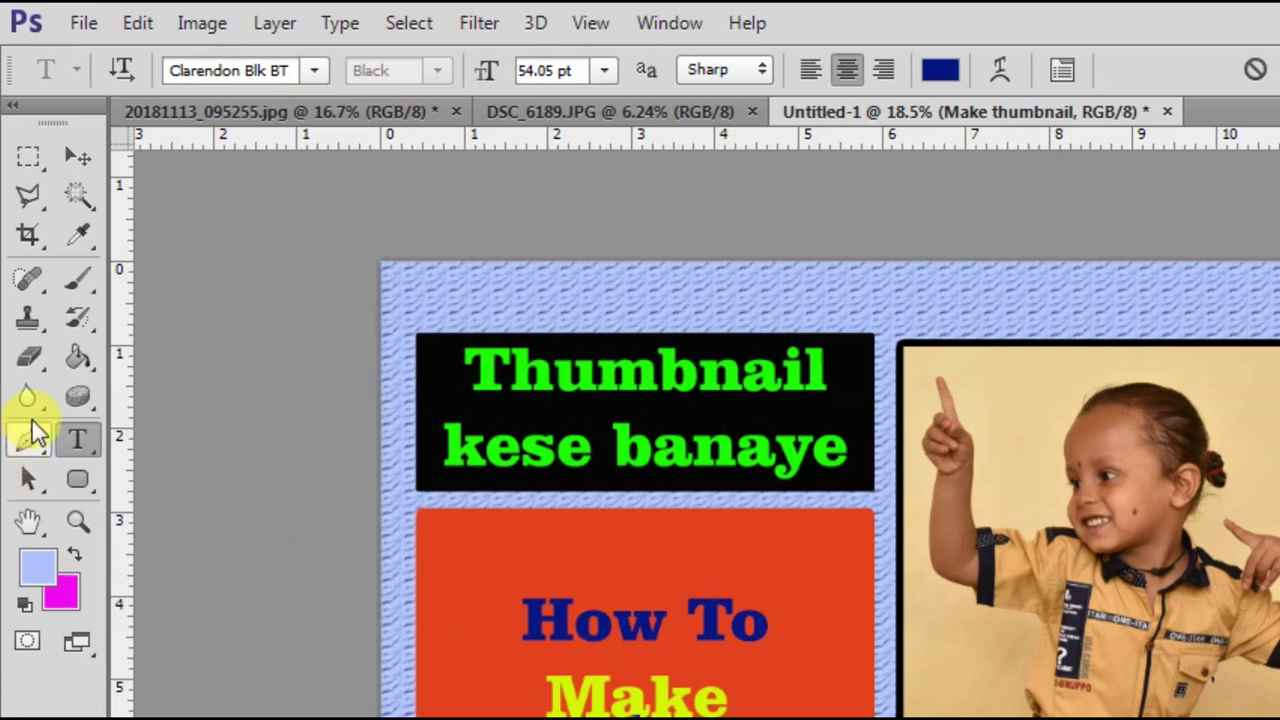
click(310, 69)
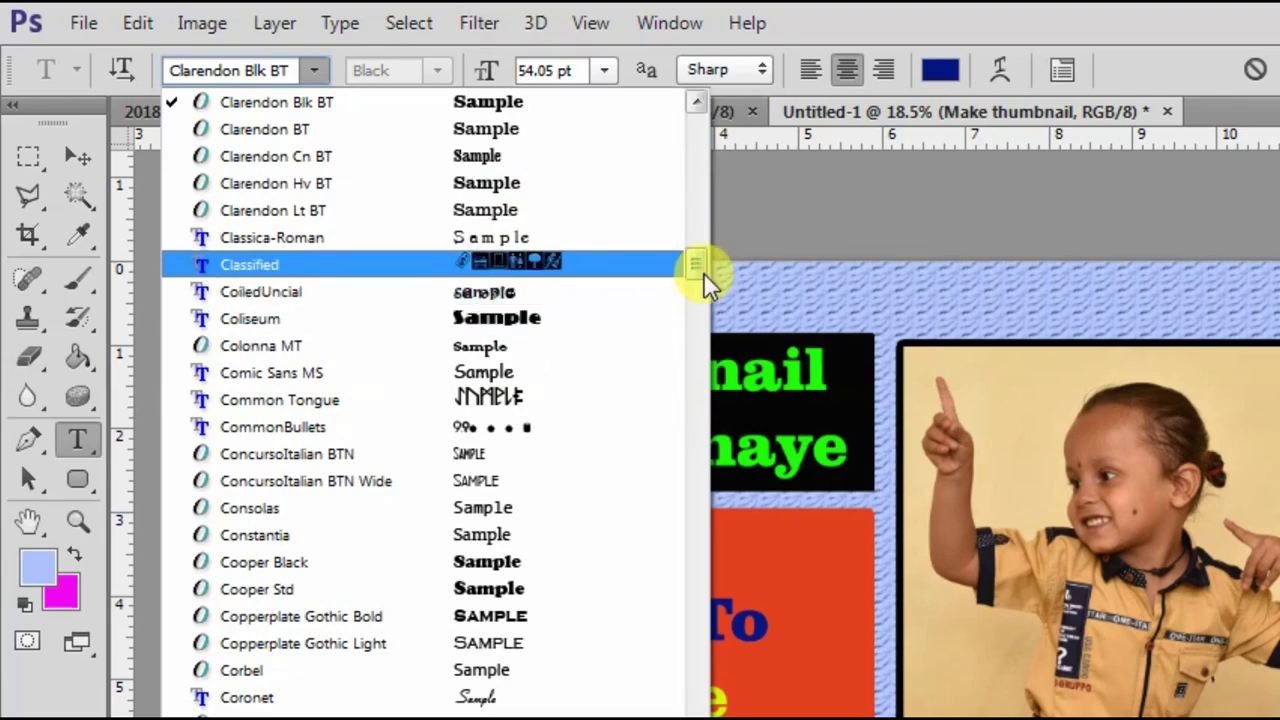
Set the word THUMBNAIL in the Bazooka font
mouse_move(697, 266)
mouse_down()
mouse_move(699, 221)
mouse_move(436, 114)
mouse_up()
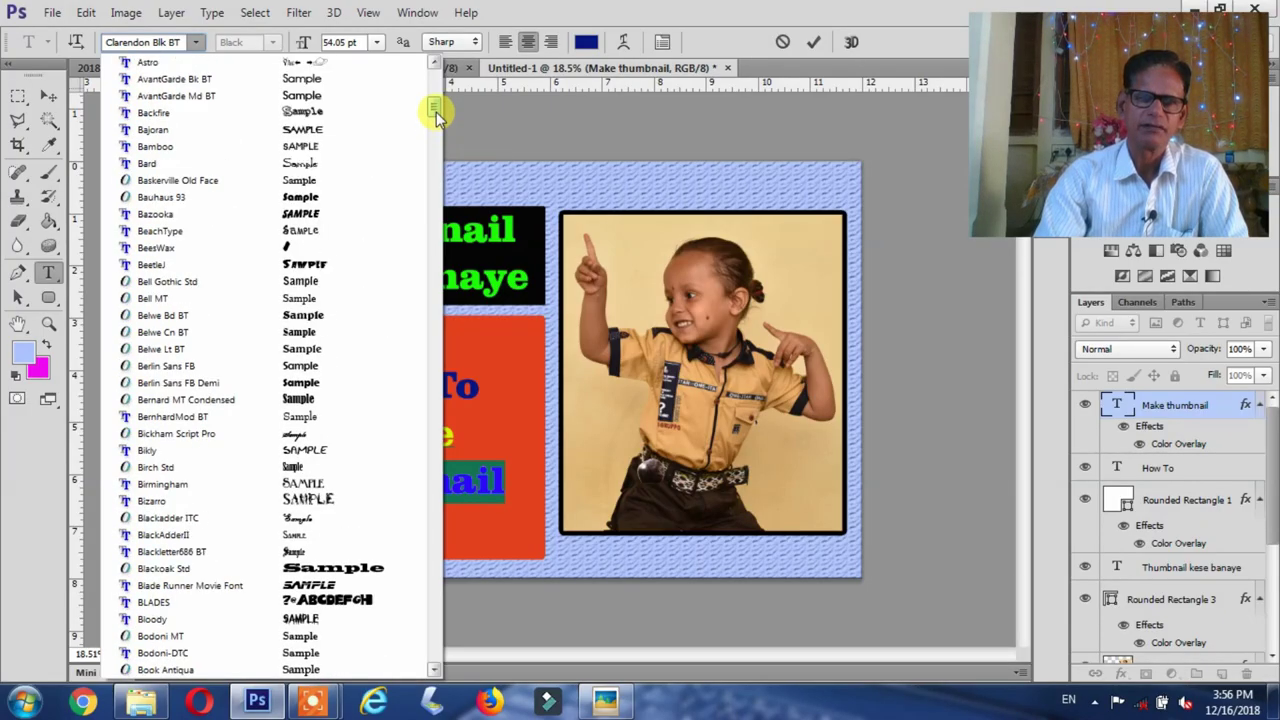
click(285, 214)
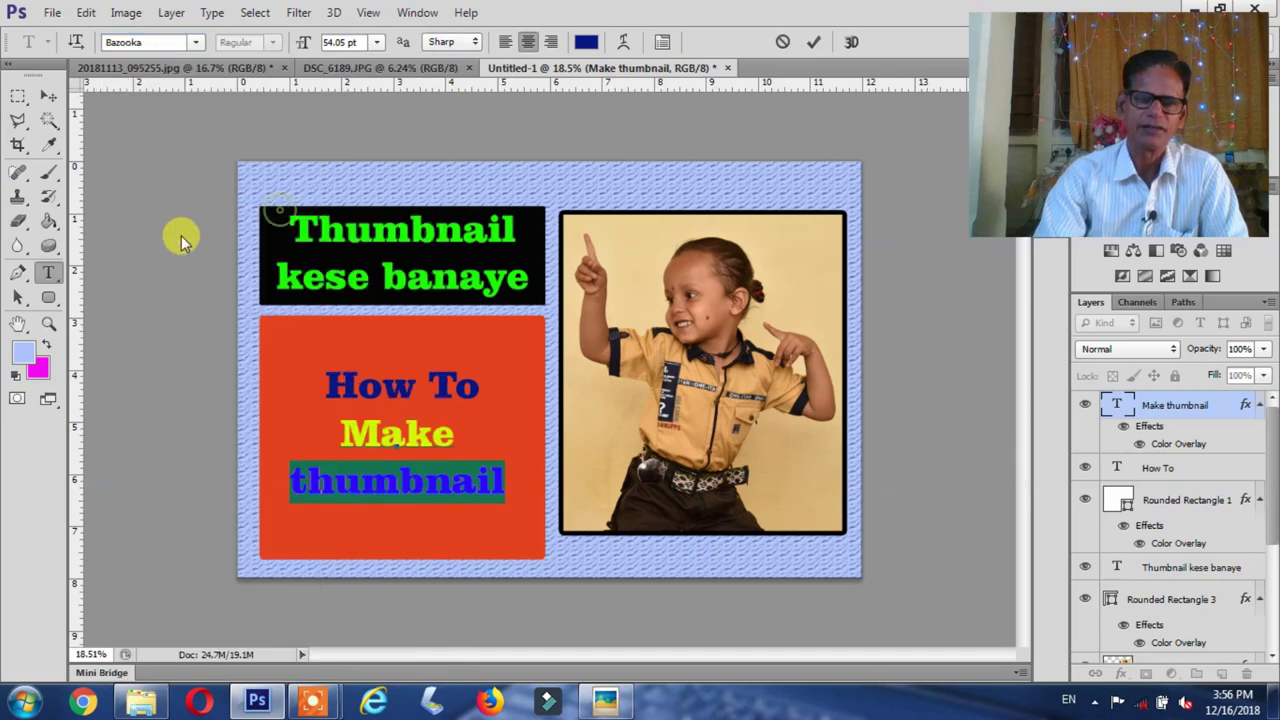
click(48, 95)
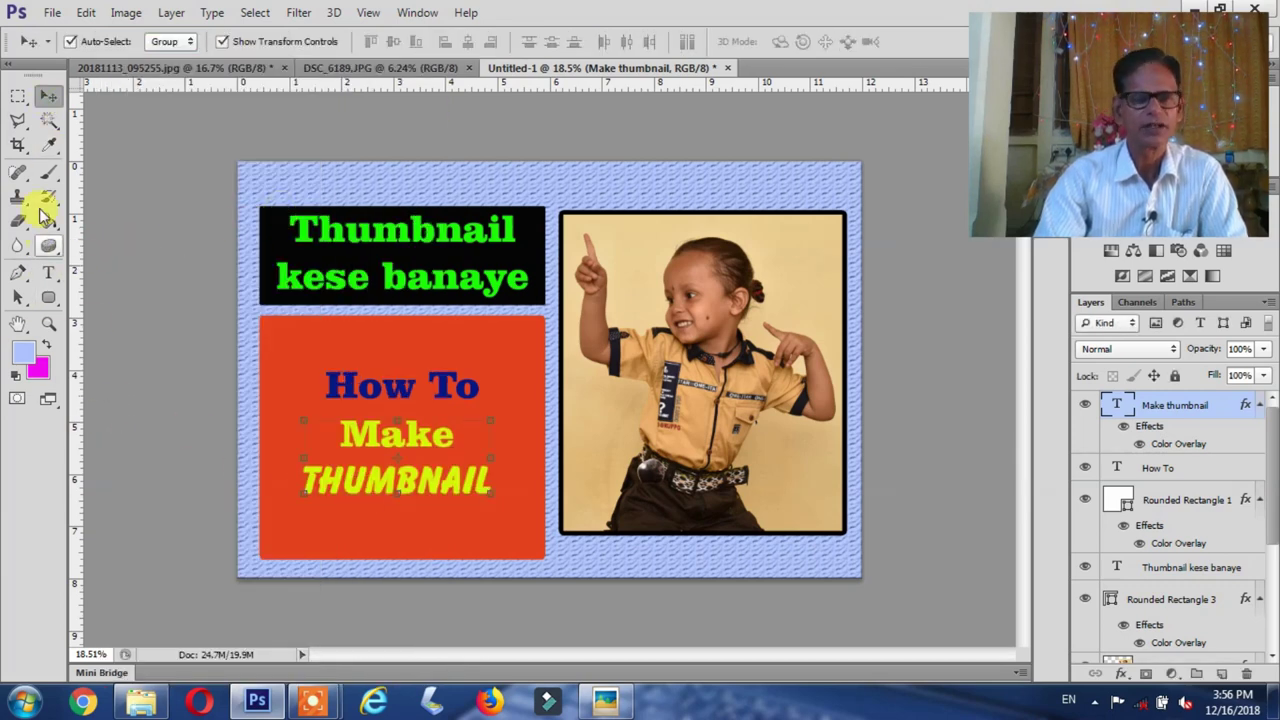
Nudge the 'How To' text slightly higher in the orange box
click(345, 390)
drag(348, 390, 350, 374)
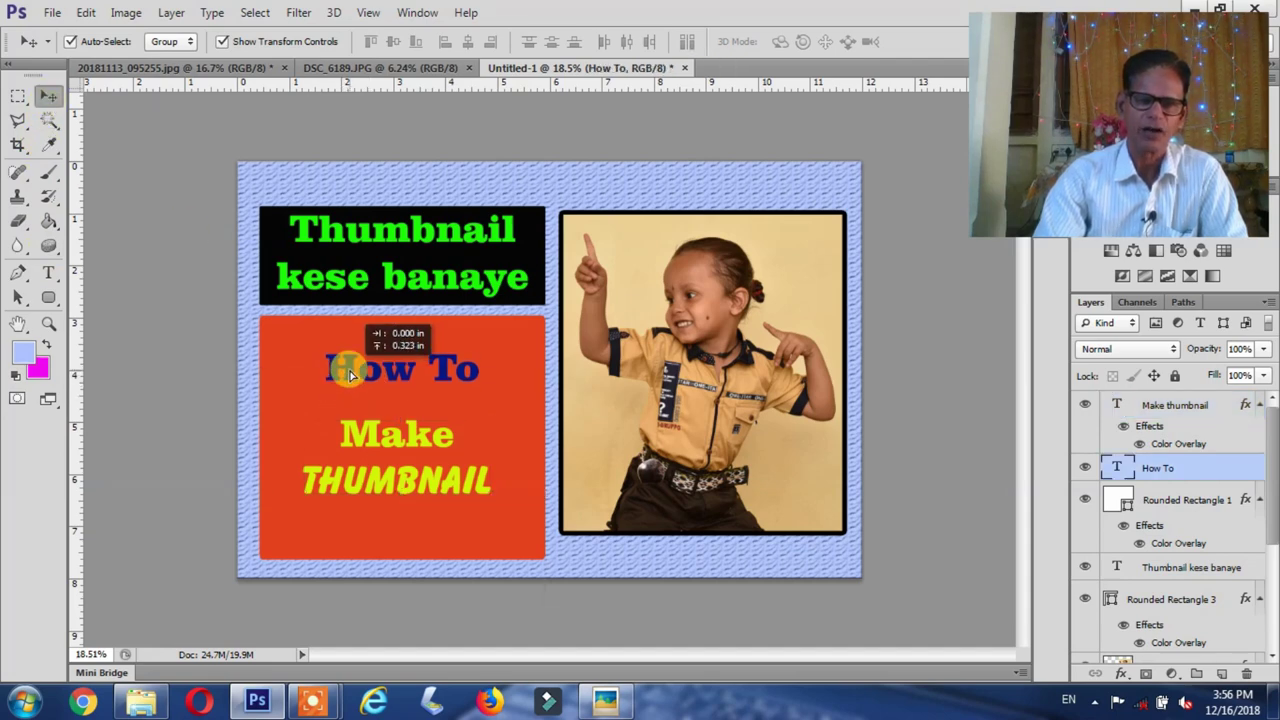
click(48, 274)
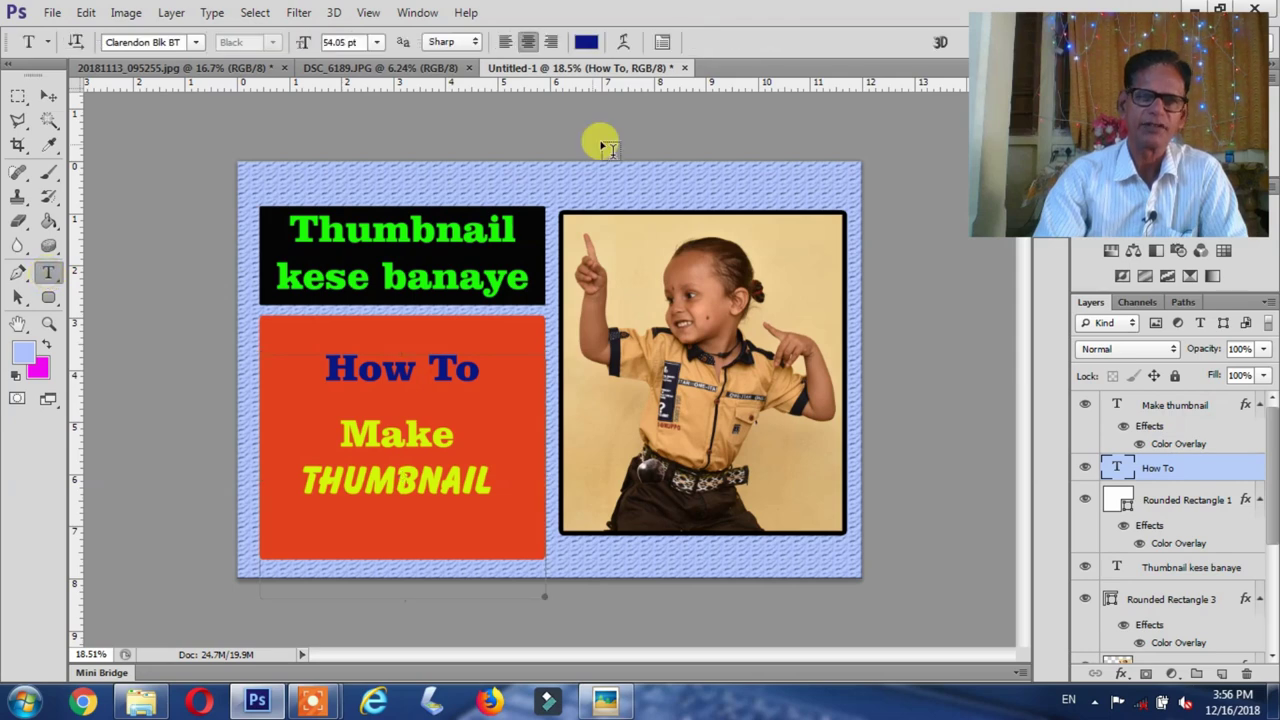
Recolour 'How To' yellow, sampling the colour from THUMBNAIL
click(584, 43)
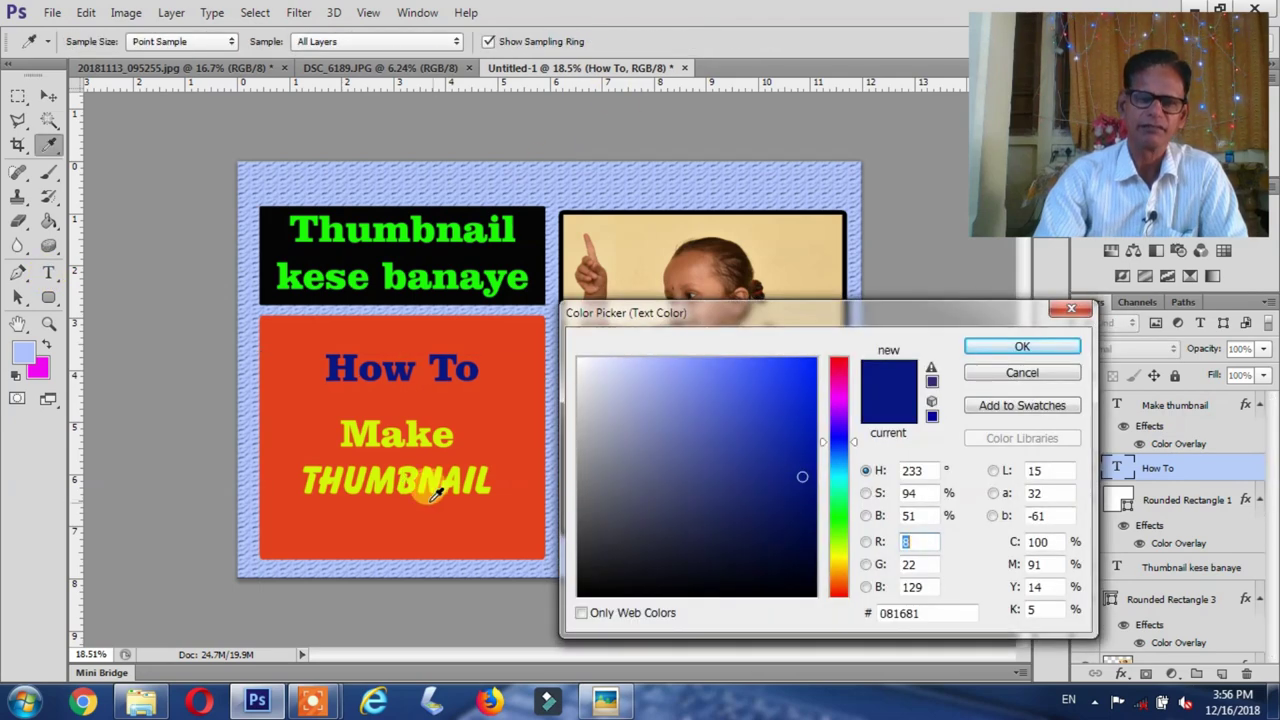
click(409, 479)
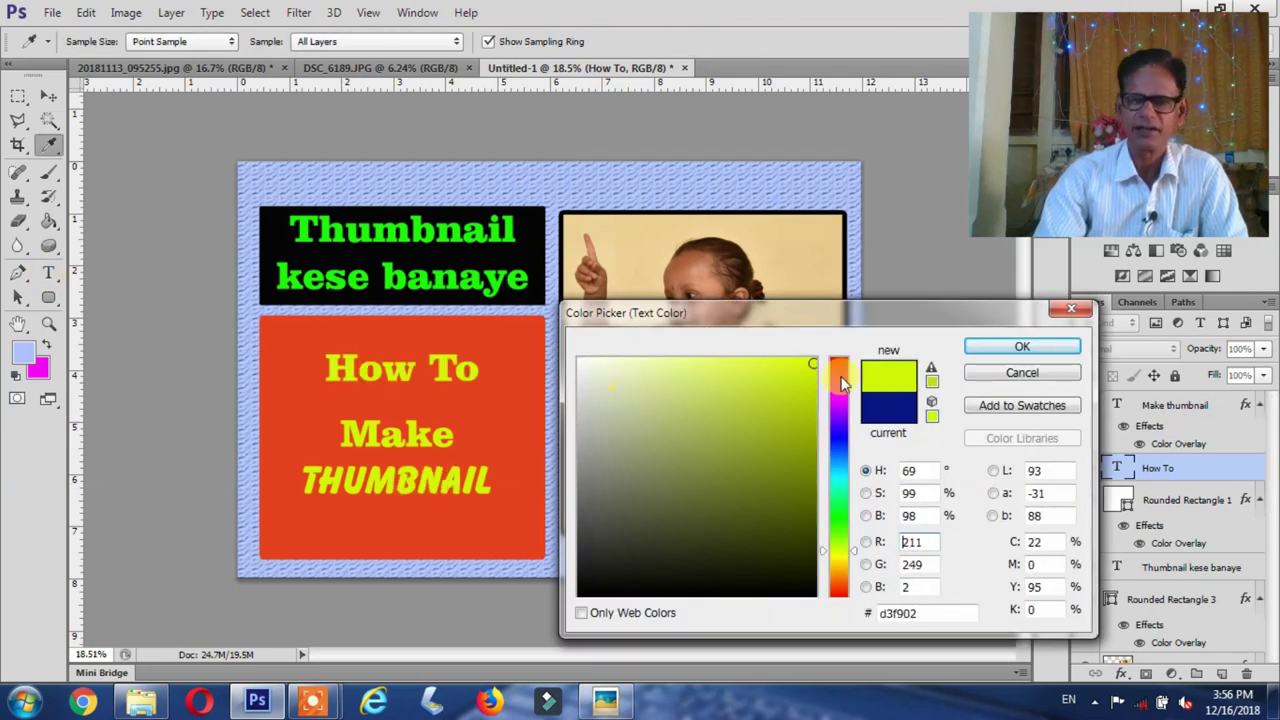
click(985, 347)
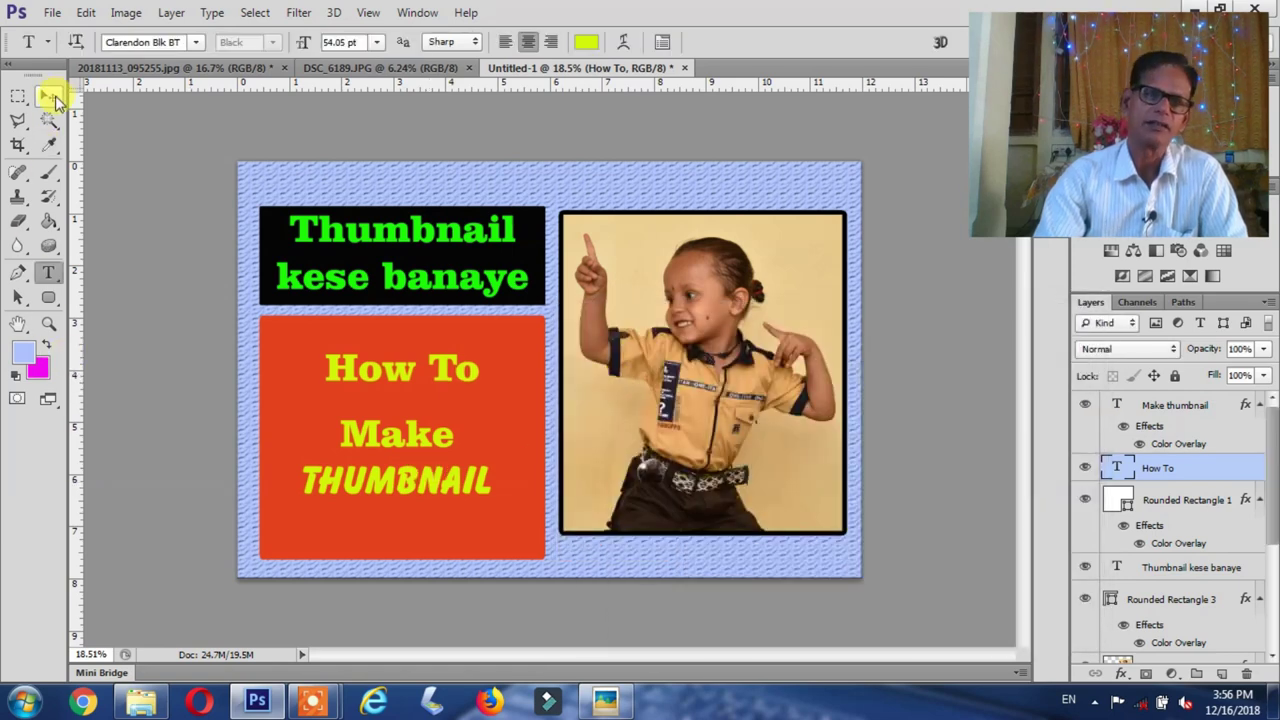
Reposition 'Make THUMBNAIL' and 'How To', cancelling an accidental enlargement of the text
click(54, 97)
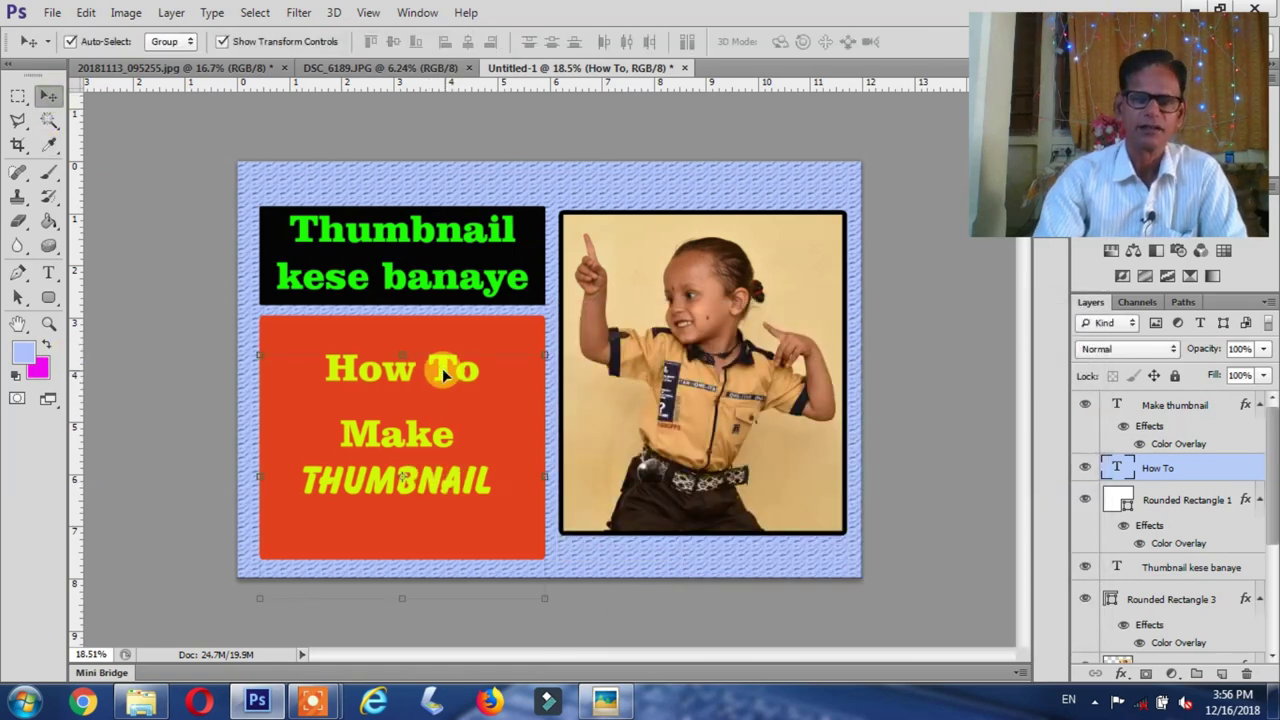
click(415, 490)
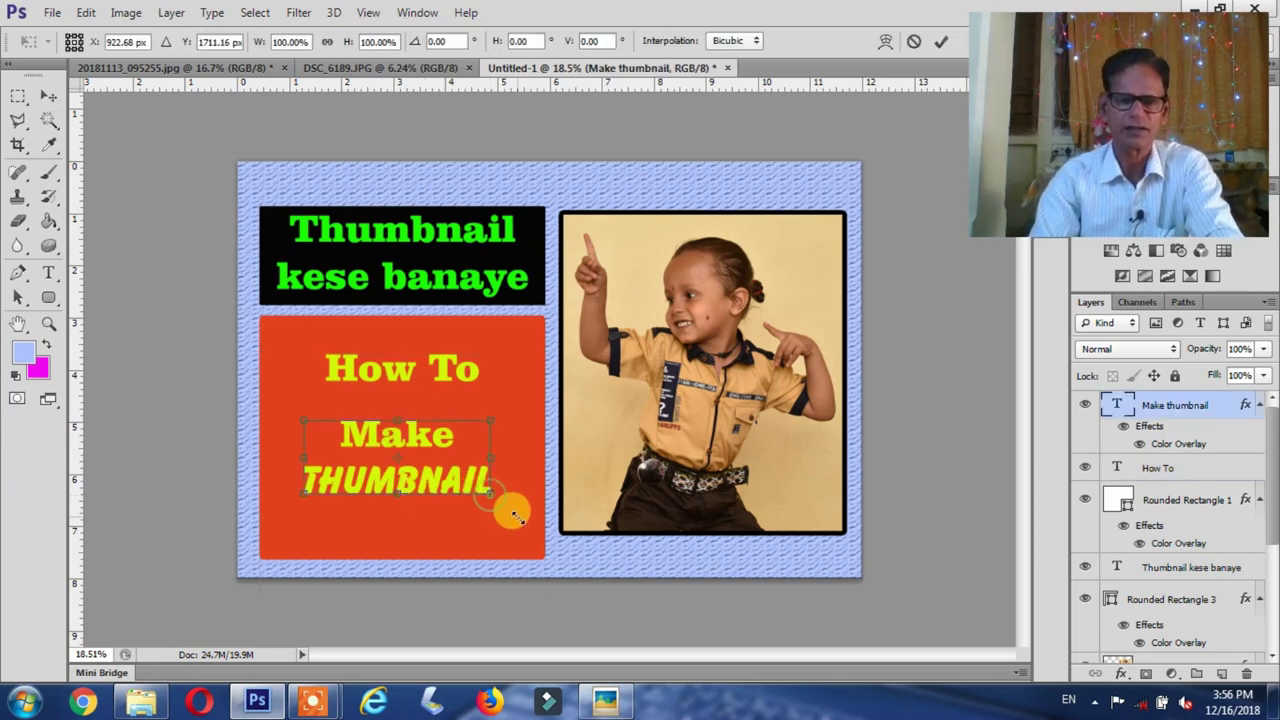
drag(489, 492, 528, 519)
key(Escape)
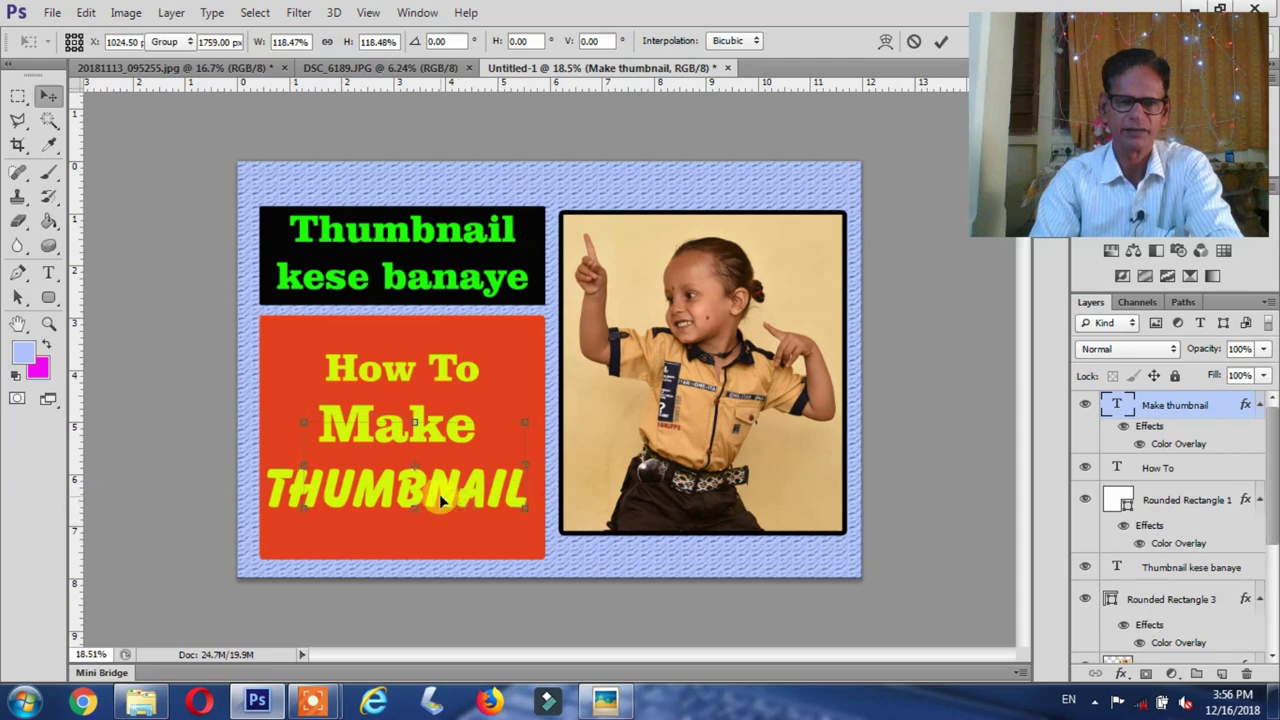
drag(432, 490, 430, 510)
click(393, 380)
mouse_move(393, 380)
mouse_down()
mouse_move(396, 406)
mouse_move(388, 391)
mouse_up()
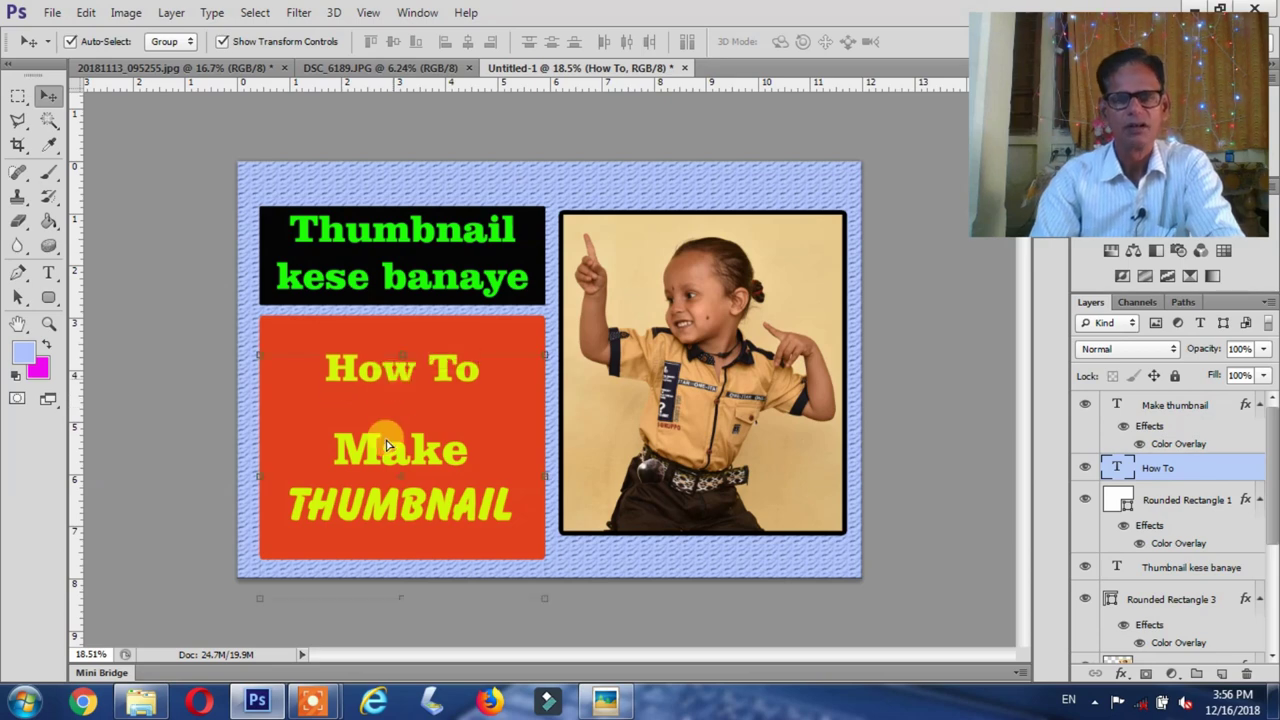
Move 'Make THUMBNAIL' up snugly beneath 'How To'
click(385, 458)
mouse_move(385, 456)
mouse_down()
mouse_move(387, 439)
mouse_move(387, 450)
mouse_up()
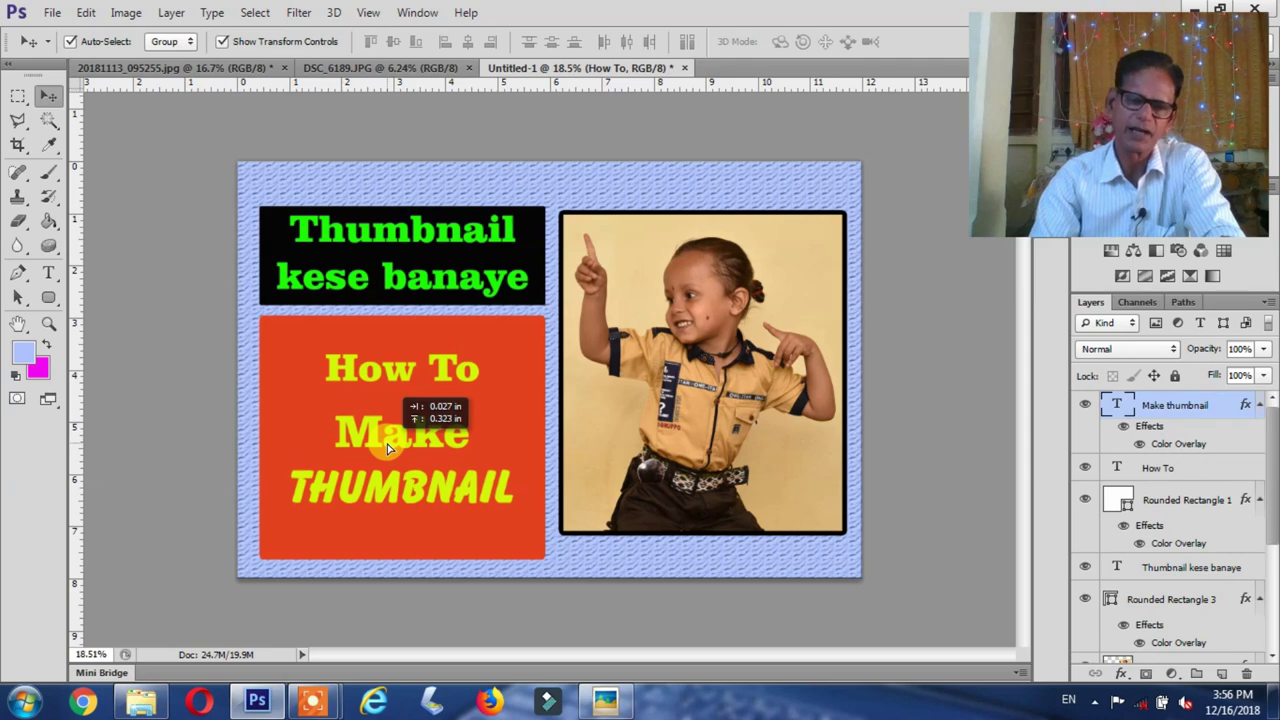
drag(387, 446, 387, 421)
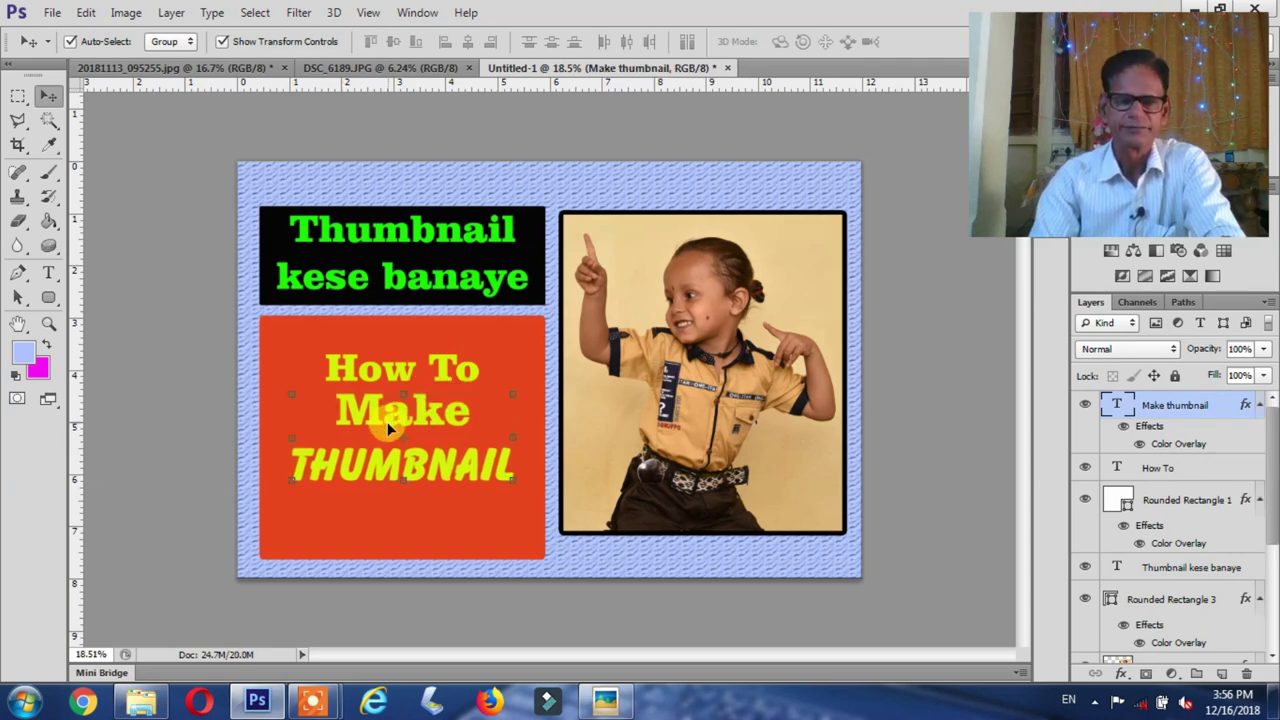
click(348, 534)
click(360, 476)
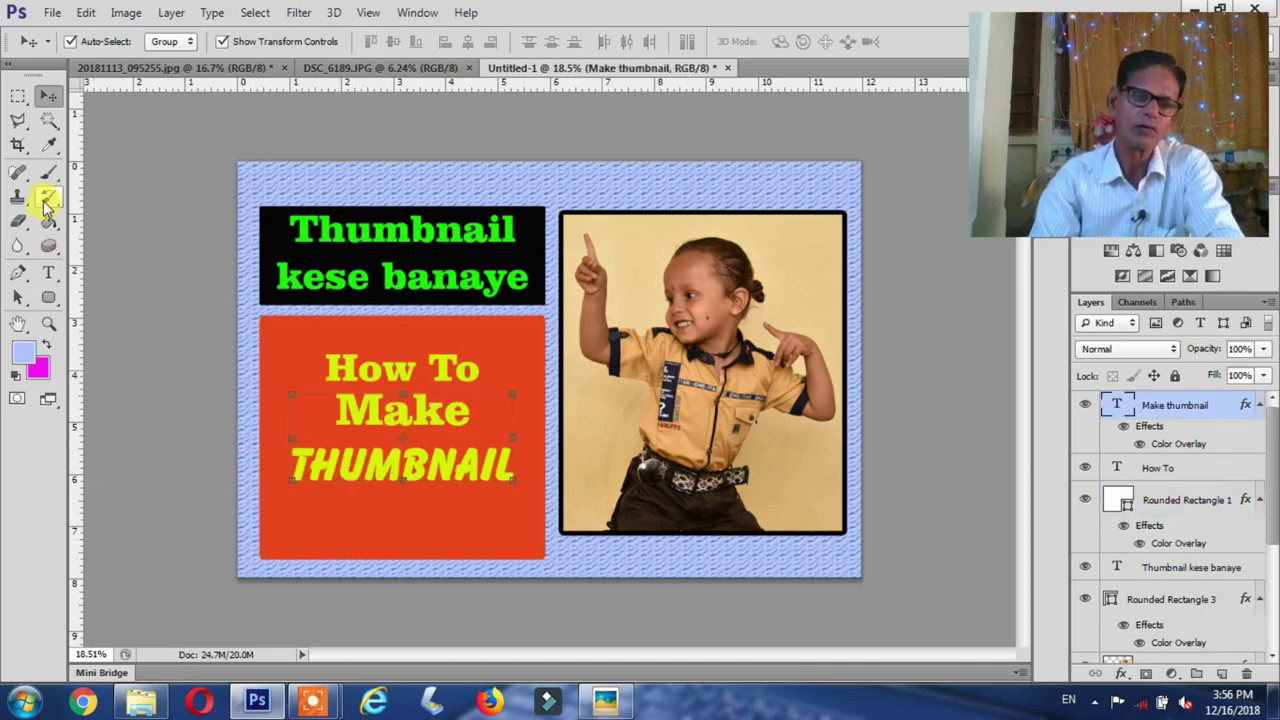
click(49, 273)
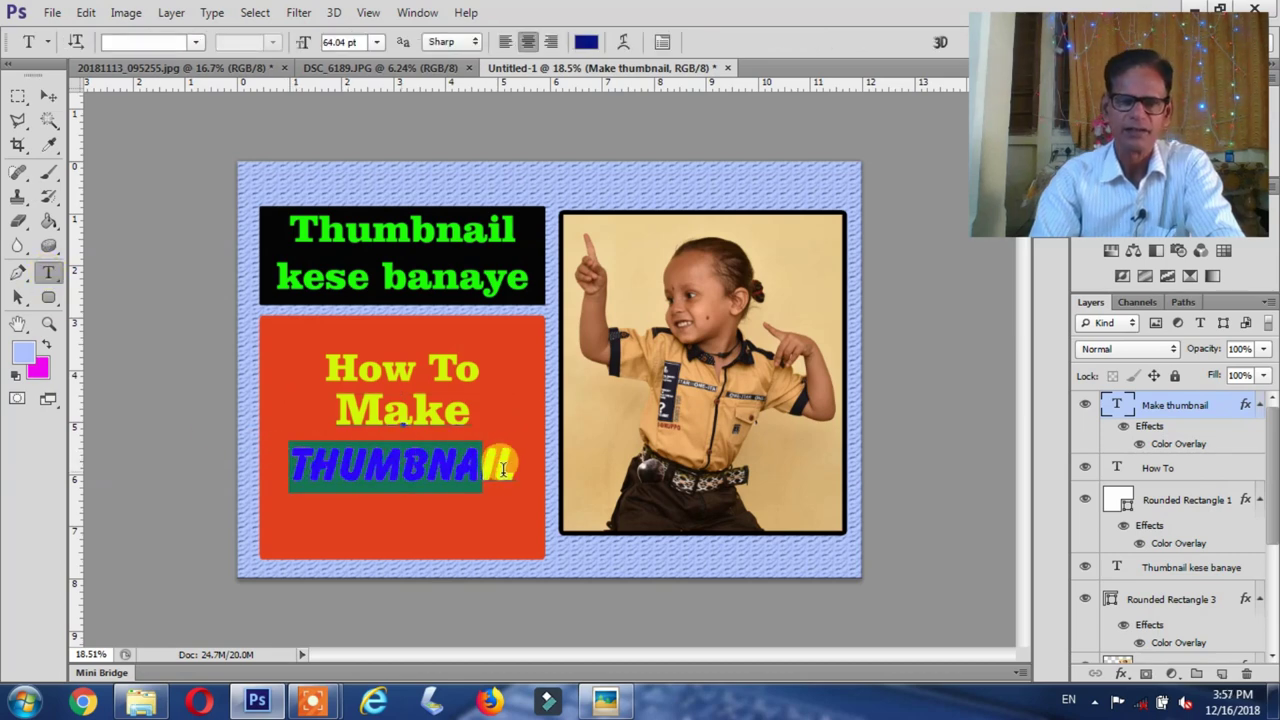
Delete THUMBNAIL from the yellow line, leaving only 'Make'
drag(354, 465, 519, 487)
key(BackSpace)
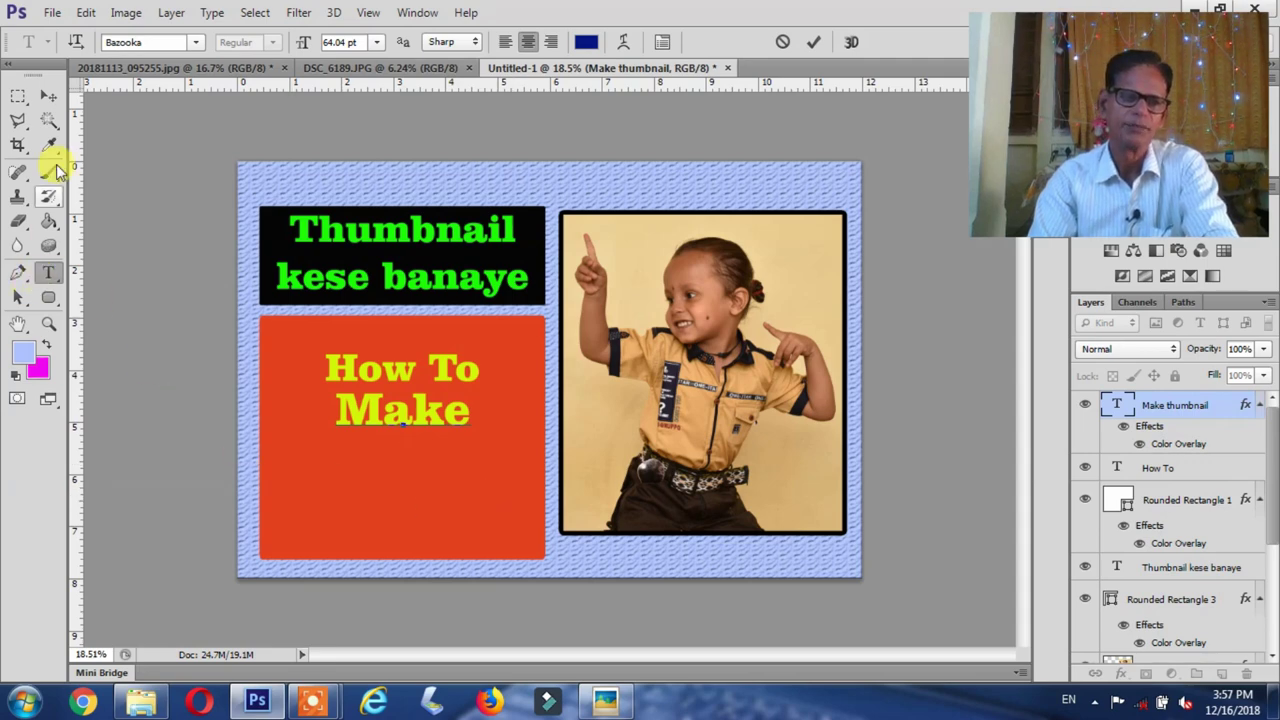
click(50, 100)
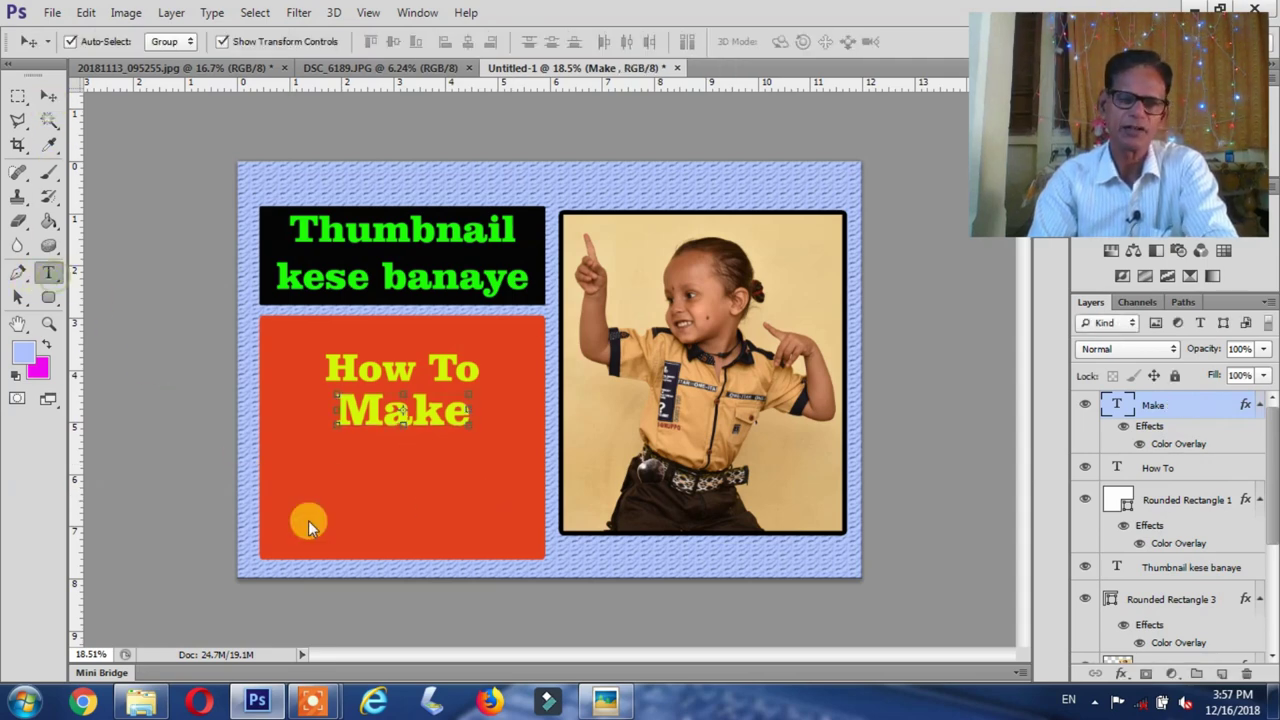
Paste THUMBNAIL as a new text layer in the orange box and bring it to the top of the stack
key(t)
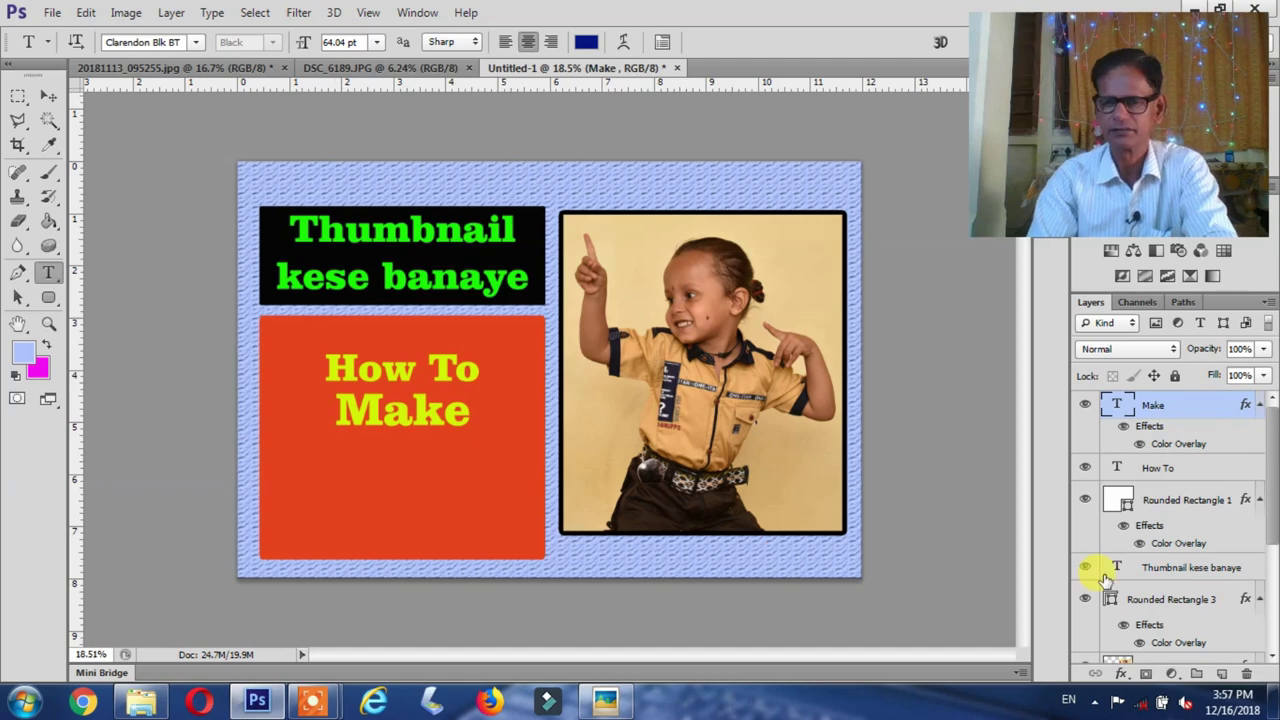
drag(1274, 530, 1266, 678)
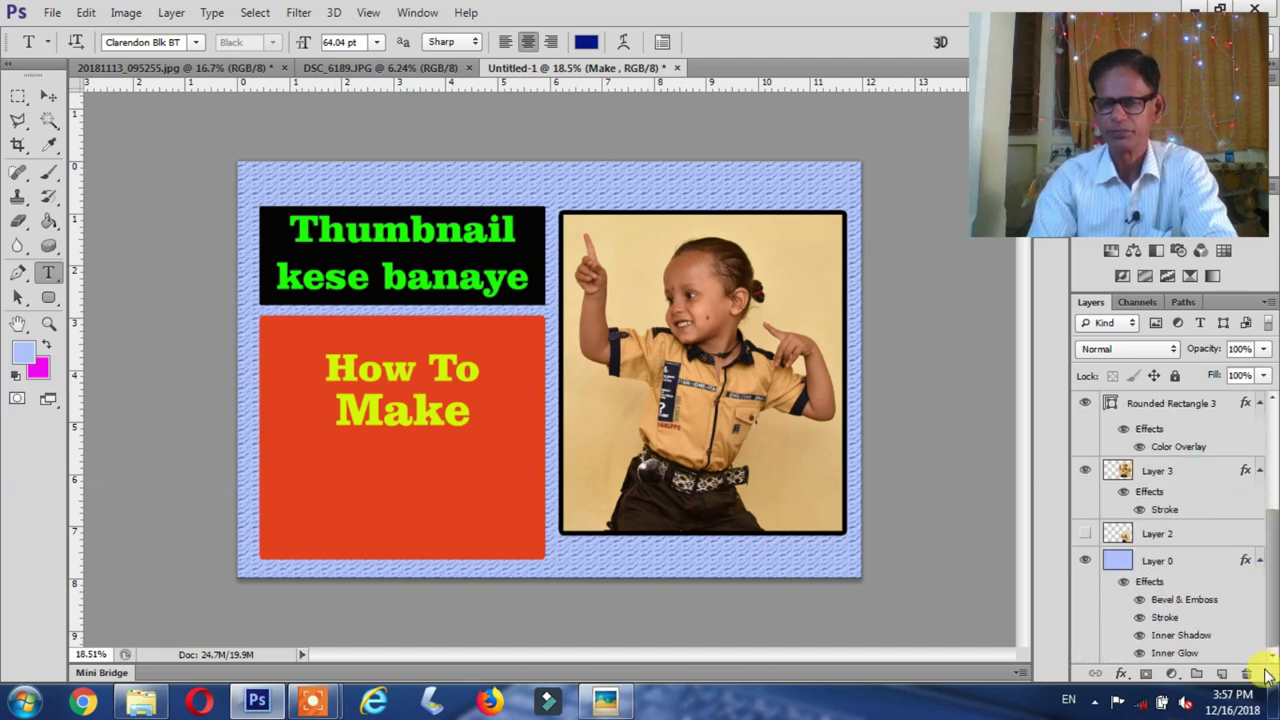
click(1098, 562)
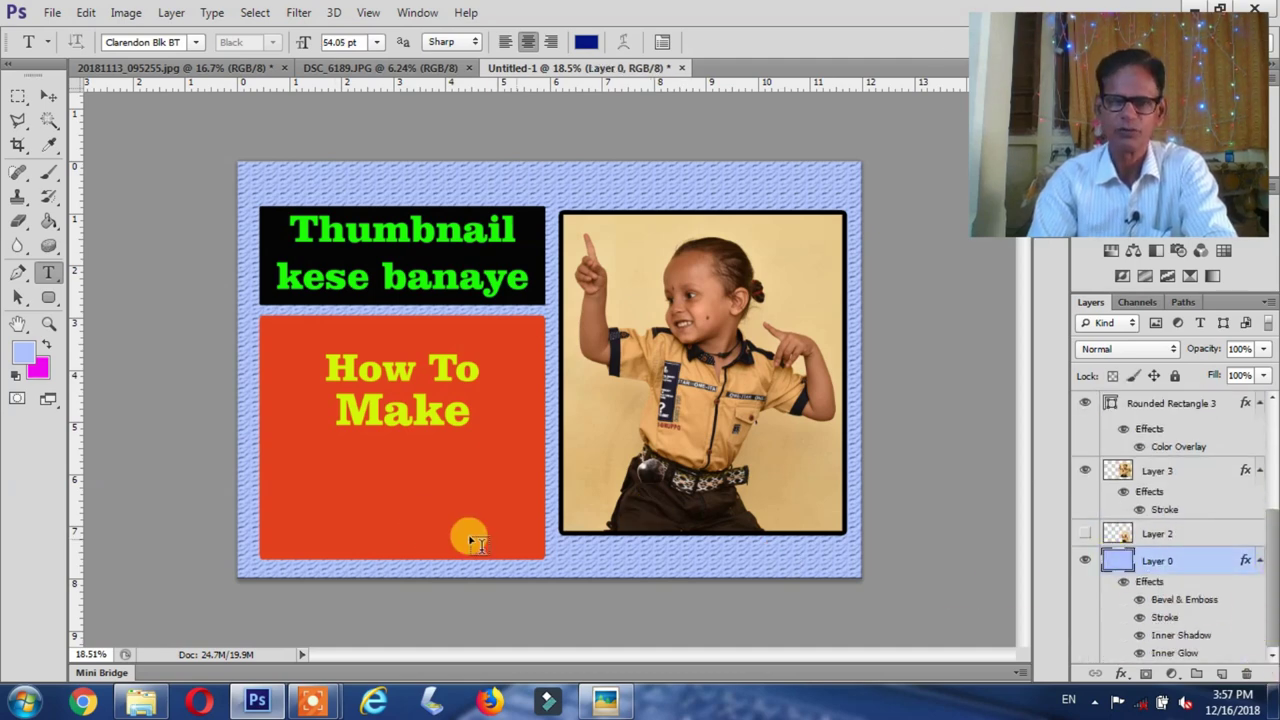
click(339, 488)
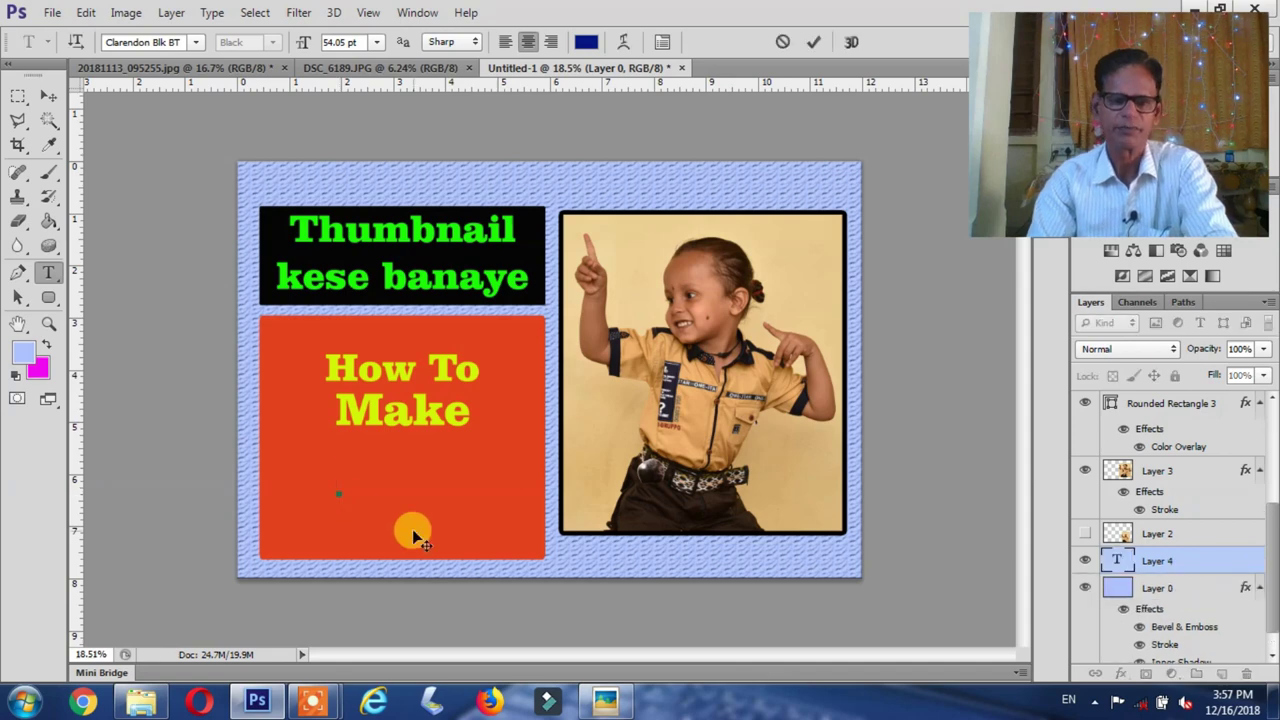
key(ctrl+v)
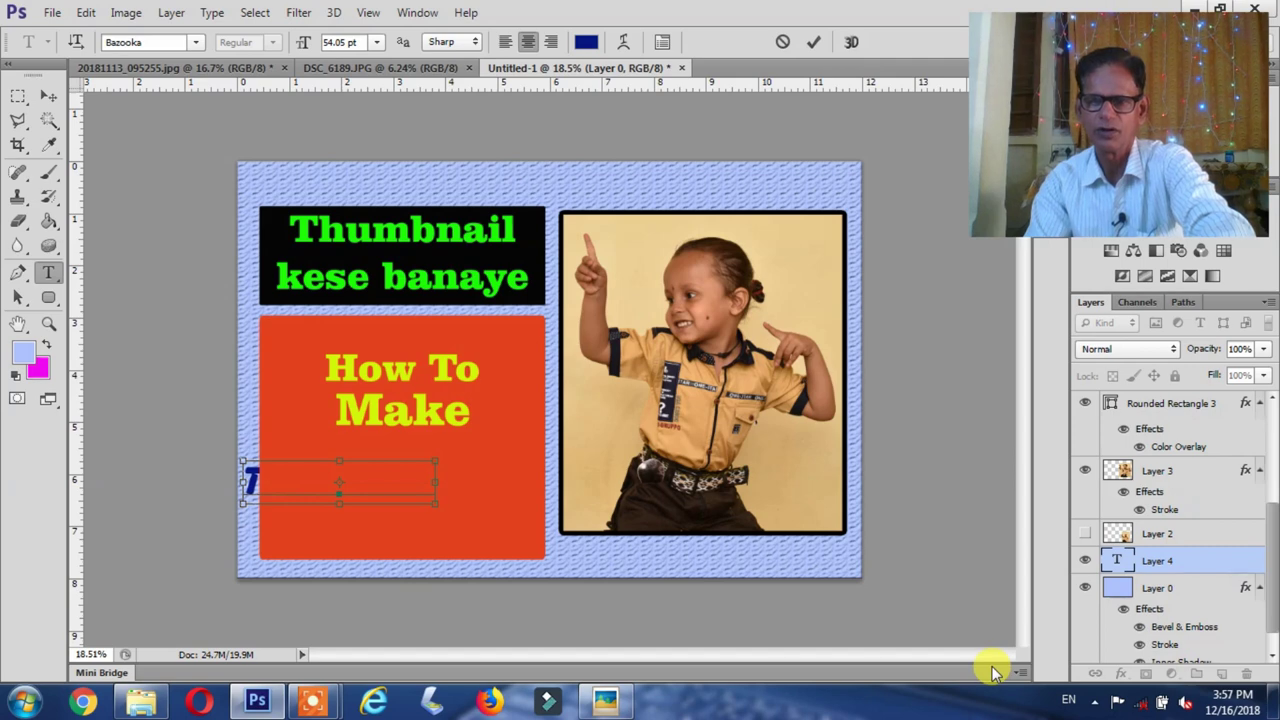
key(ctrl+Return)
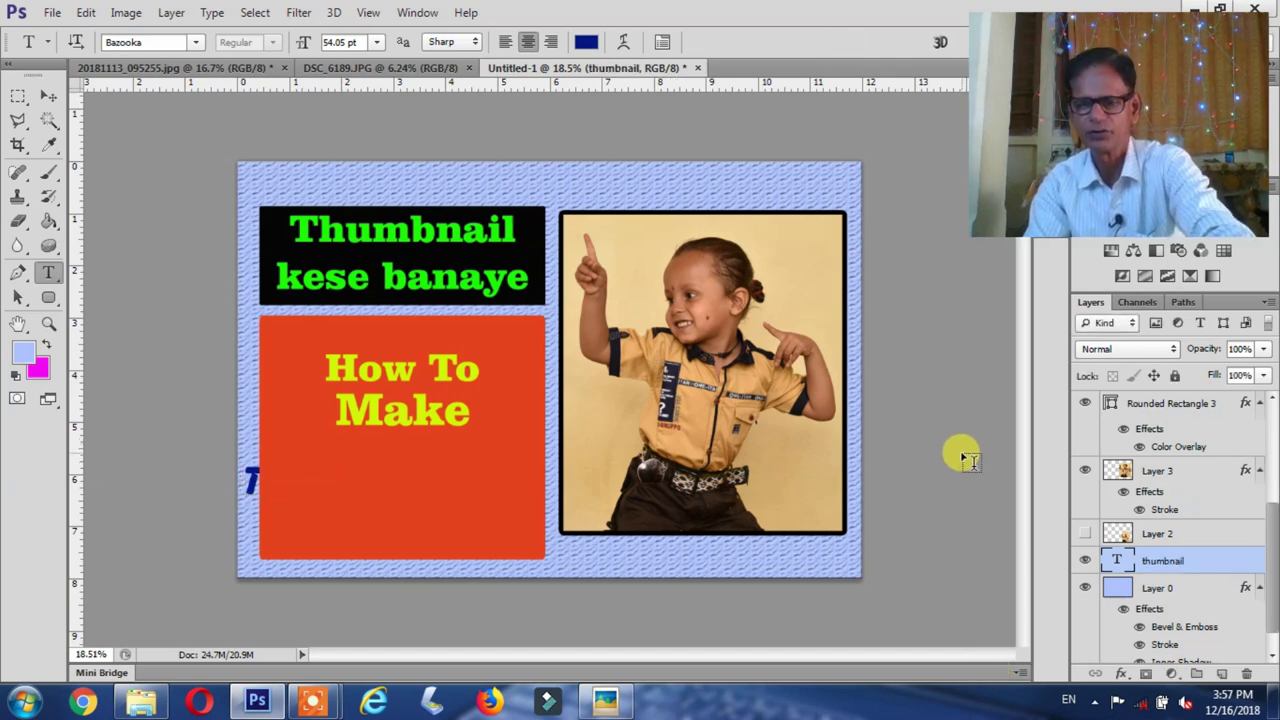
key(ctrl+bracketright)
key(ctrl+bracketright)
key(ctrl+bracketright)
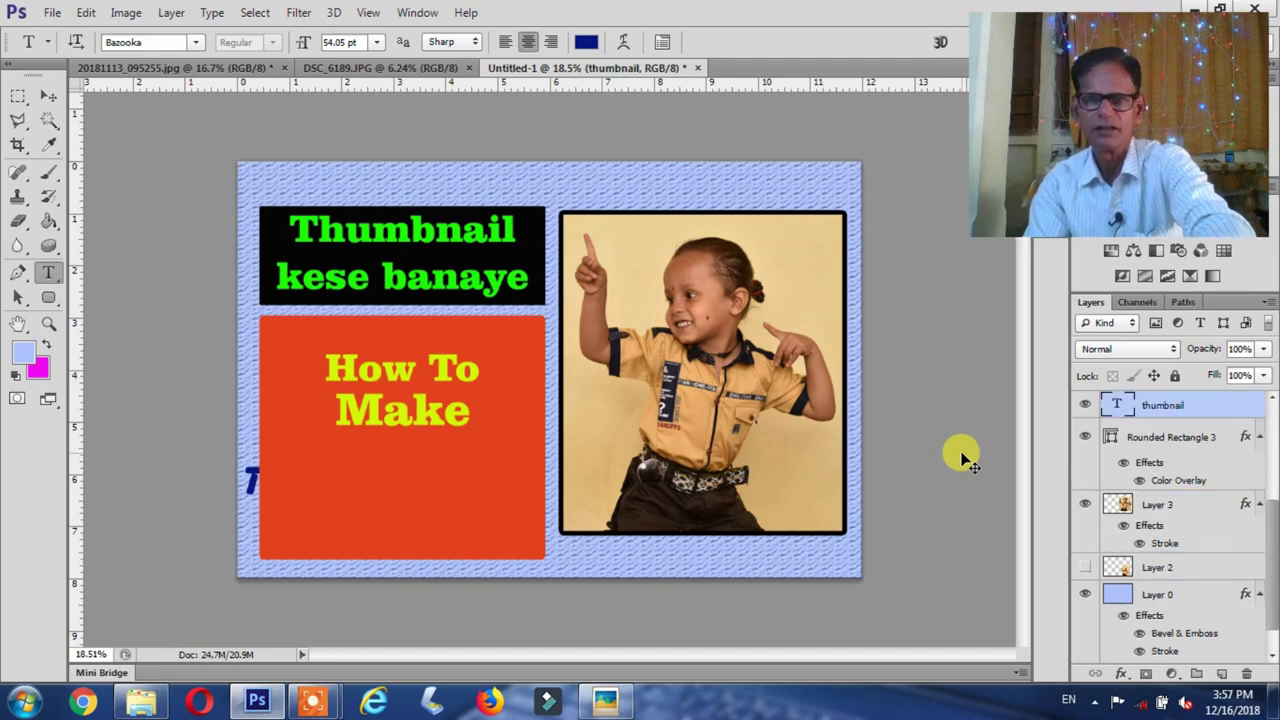
key(ctrl+bracketright)
key(ctrl+bracketright)
key(ctrl+bracketright)
key(ctrl+bracketright)
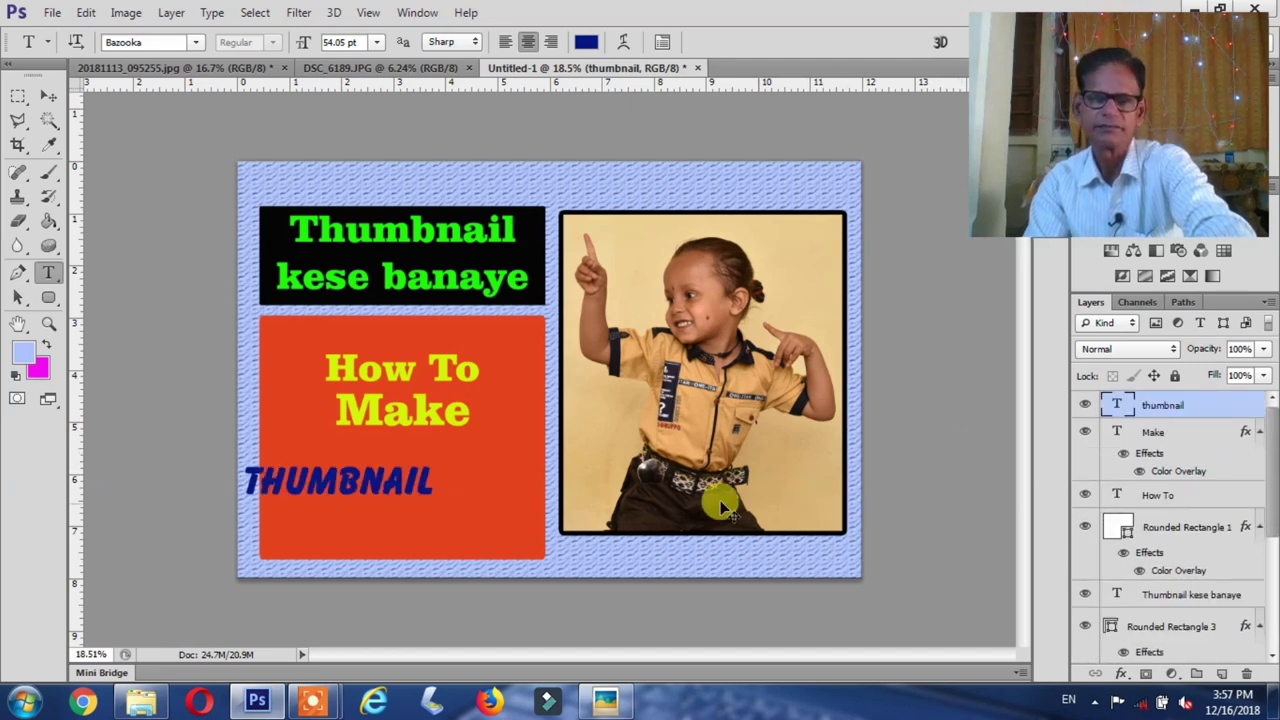
Centre THUMBNAIL in the orange box and enlarge it to about 129%
click(48, 95)
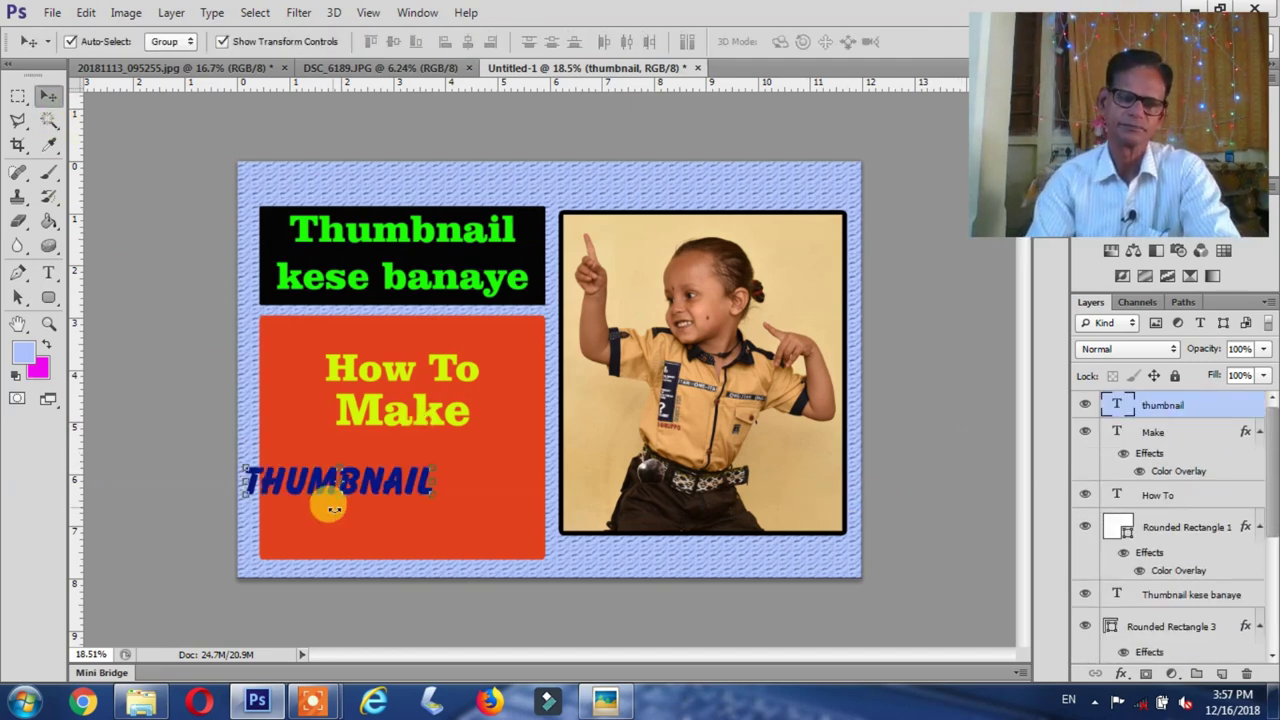
drag(322, 485, 370, 493)
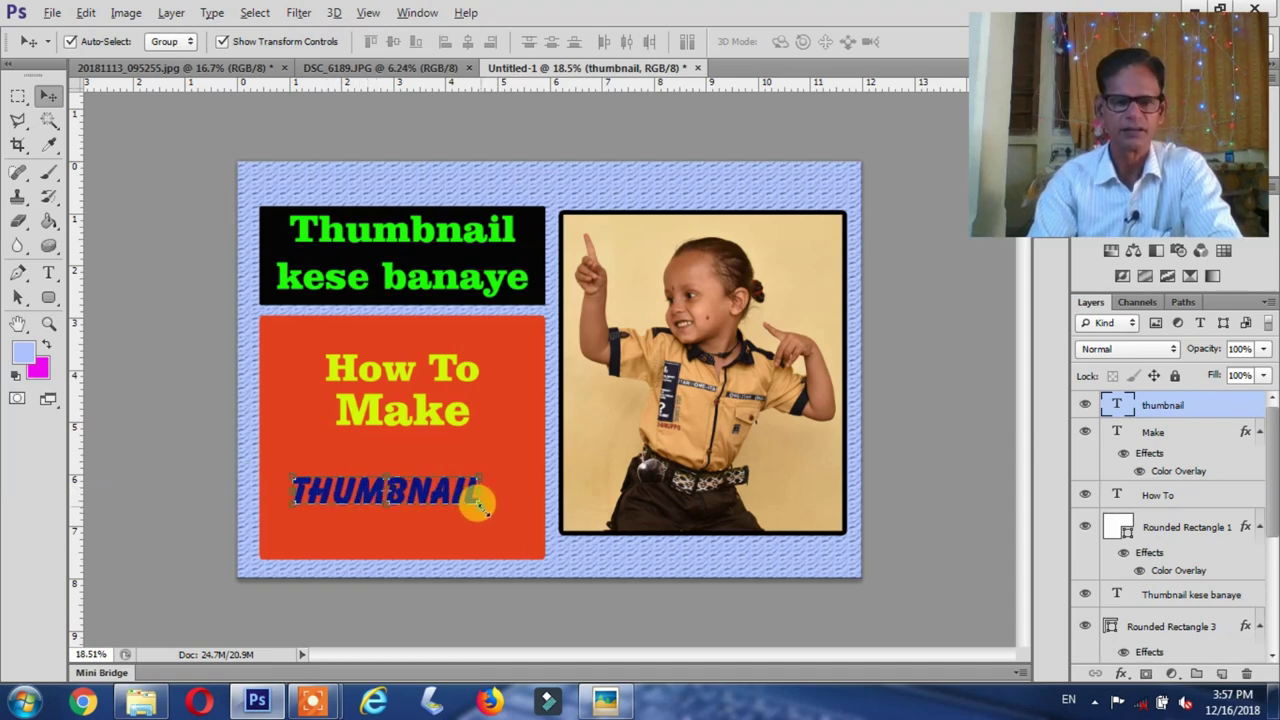
mouse_move(481, 506)
mouse_down()
mouse_move(510, 520)
mouse_move(473, 505)
mouse_up()
key(Return)
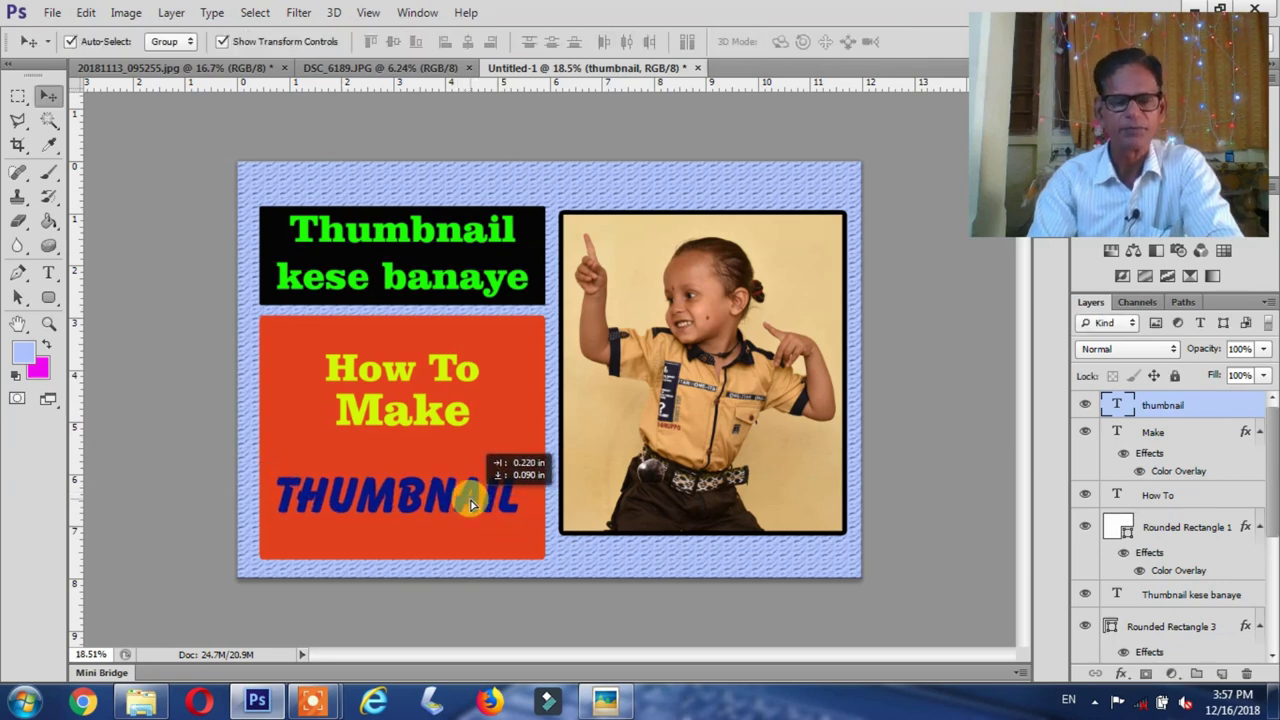
Draw a light-blue rounded rectangle bar behind THUMBNAIL, keeping the text layer above it
click(48, 297)
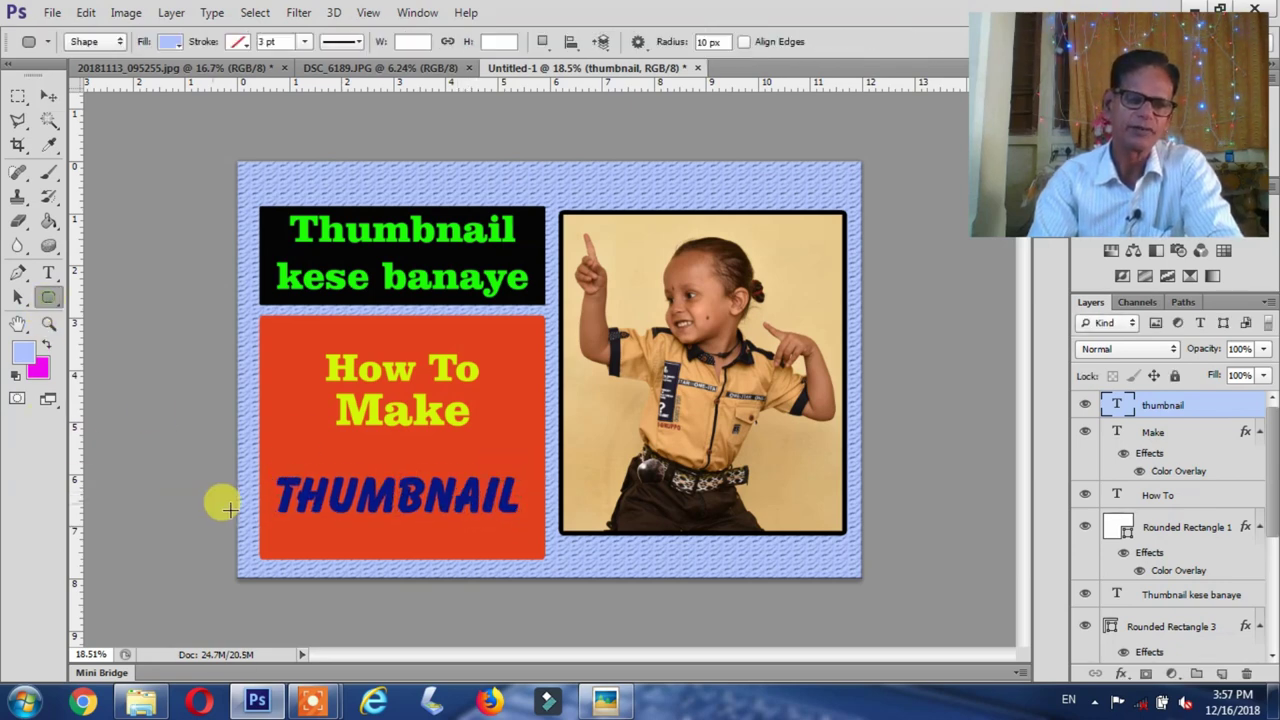
drag(269, 484, 530, 524)
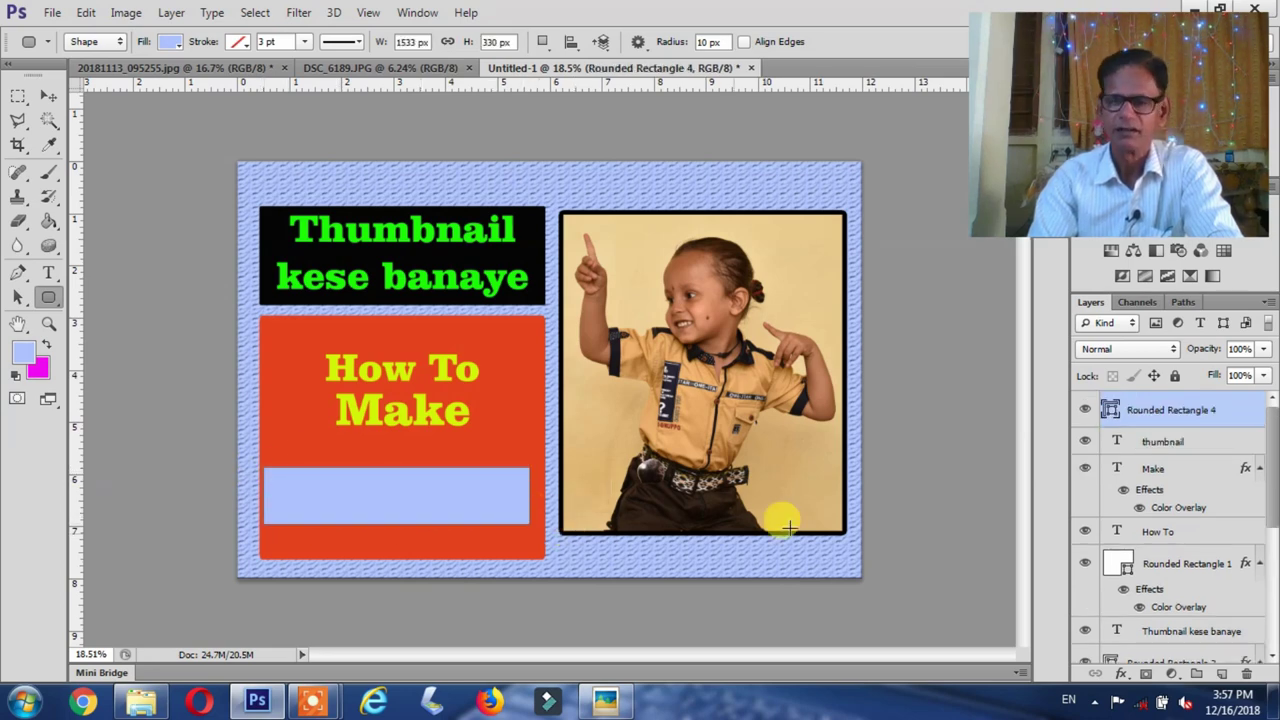
click(1170, 444)
drag(1178, 452, 1165, 398)
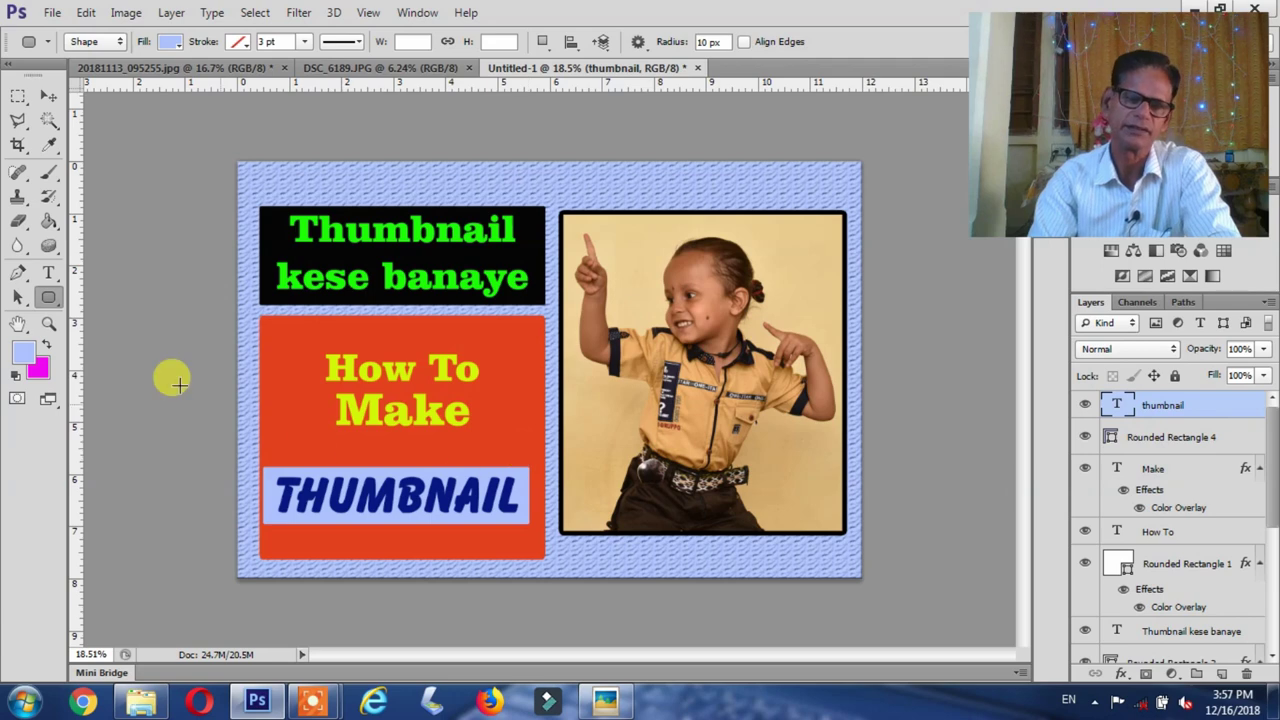
Nudge 'How To' slightly up and left, away from 'Make'
key(v)
click(442, 360)
click(610, 189)
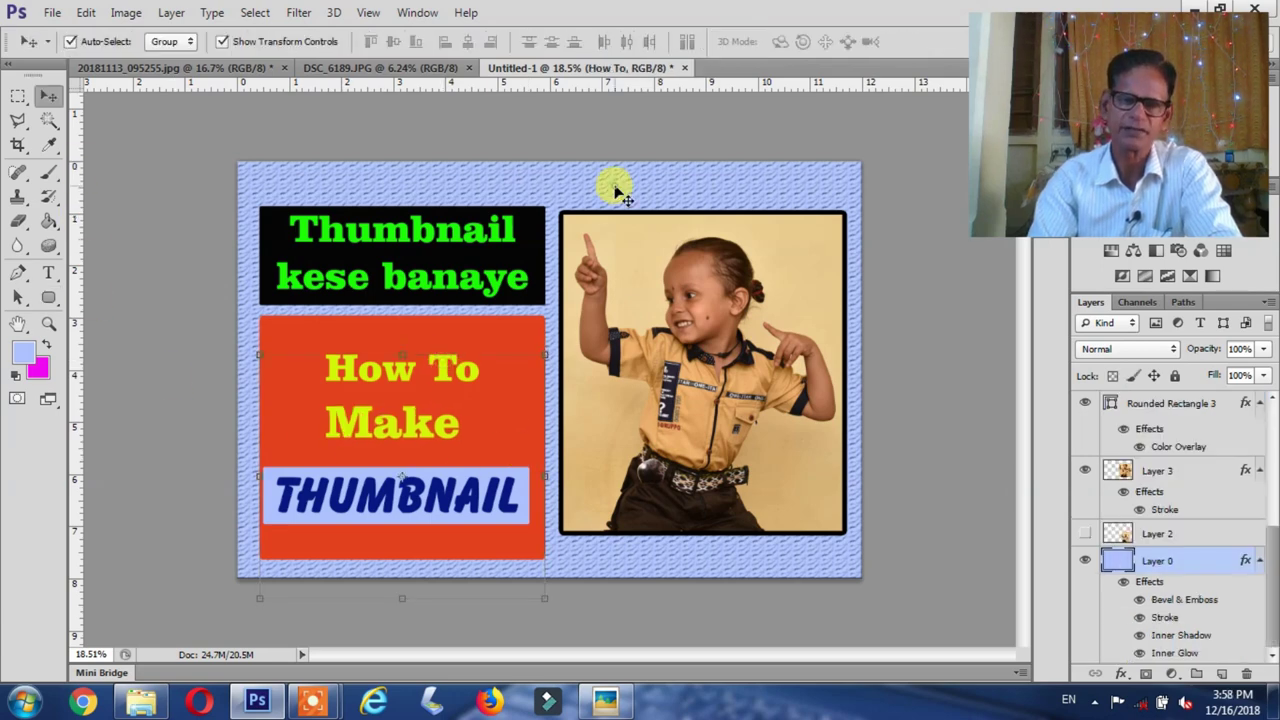
drag(463, 380, 452, 370)
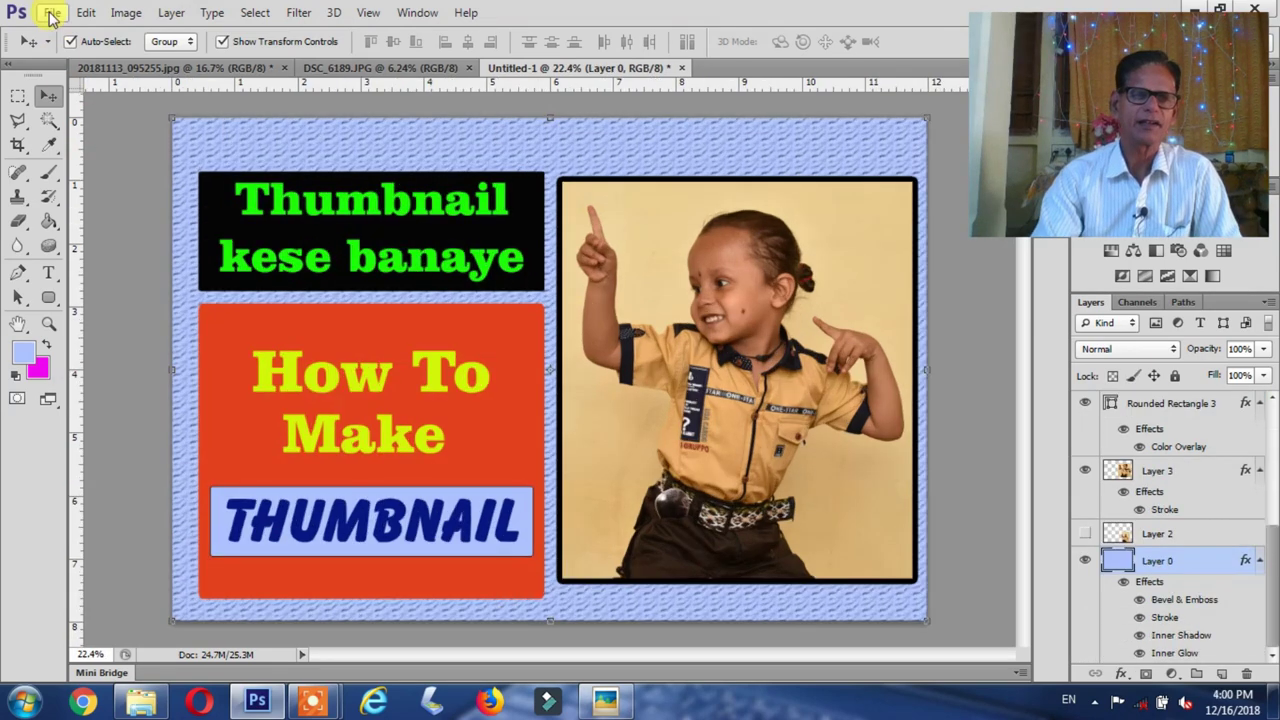
Save the finished design as a JPEG at quality 7 (Medium)
click(51, 13)
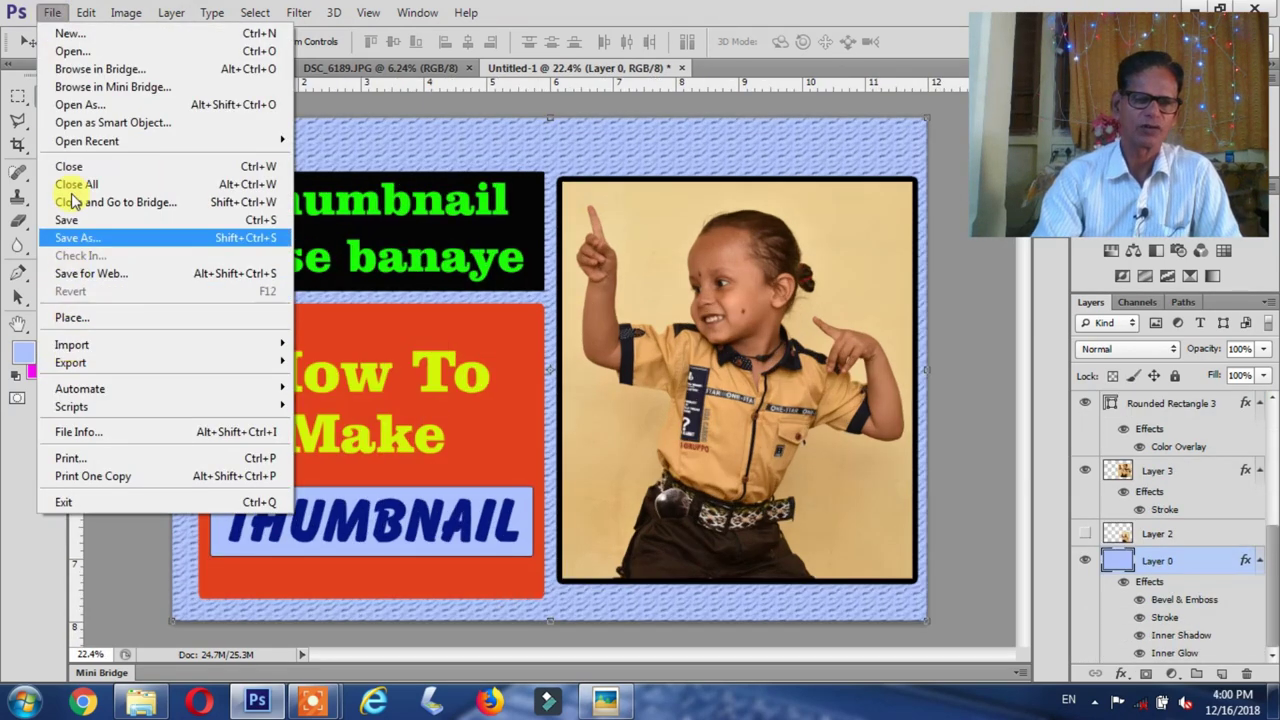
click(77, 238)
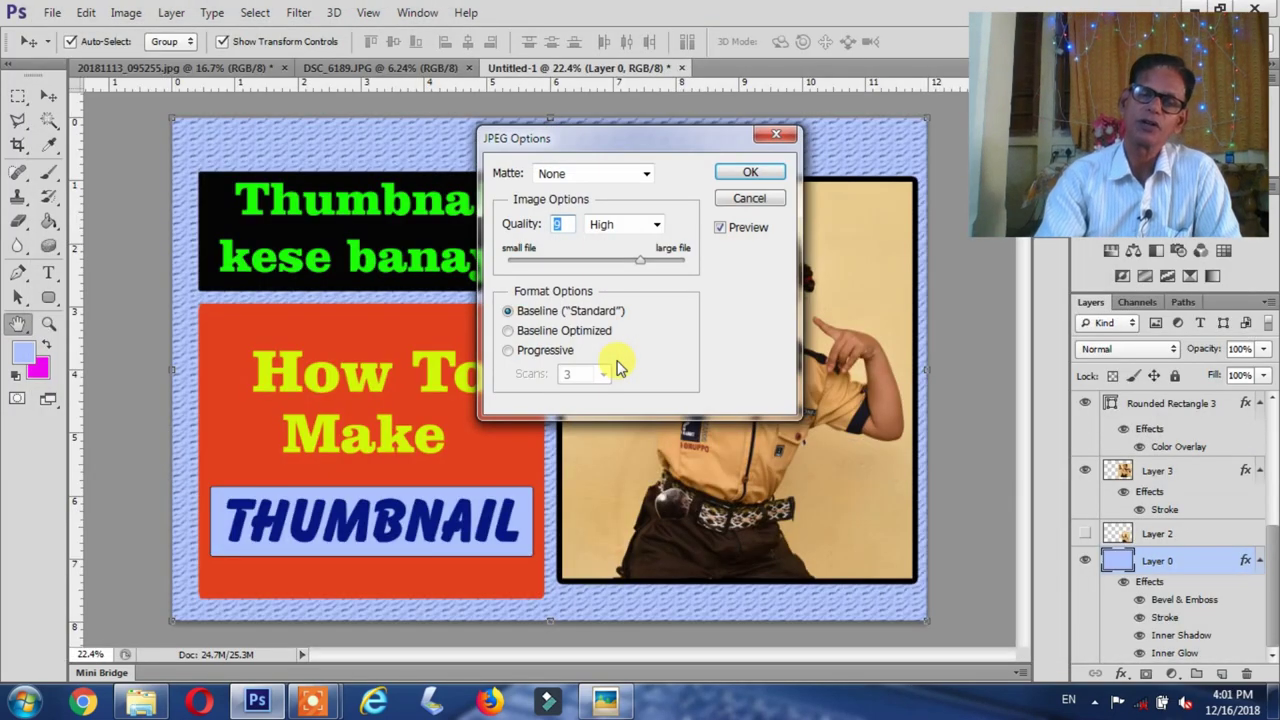
click(641, 263)
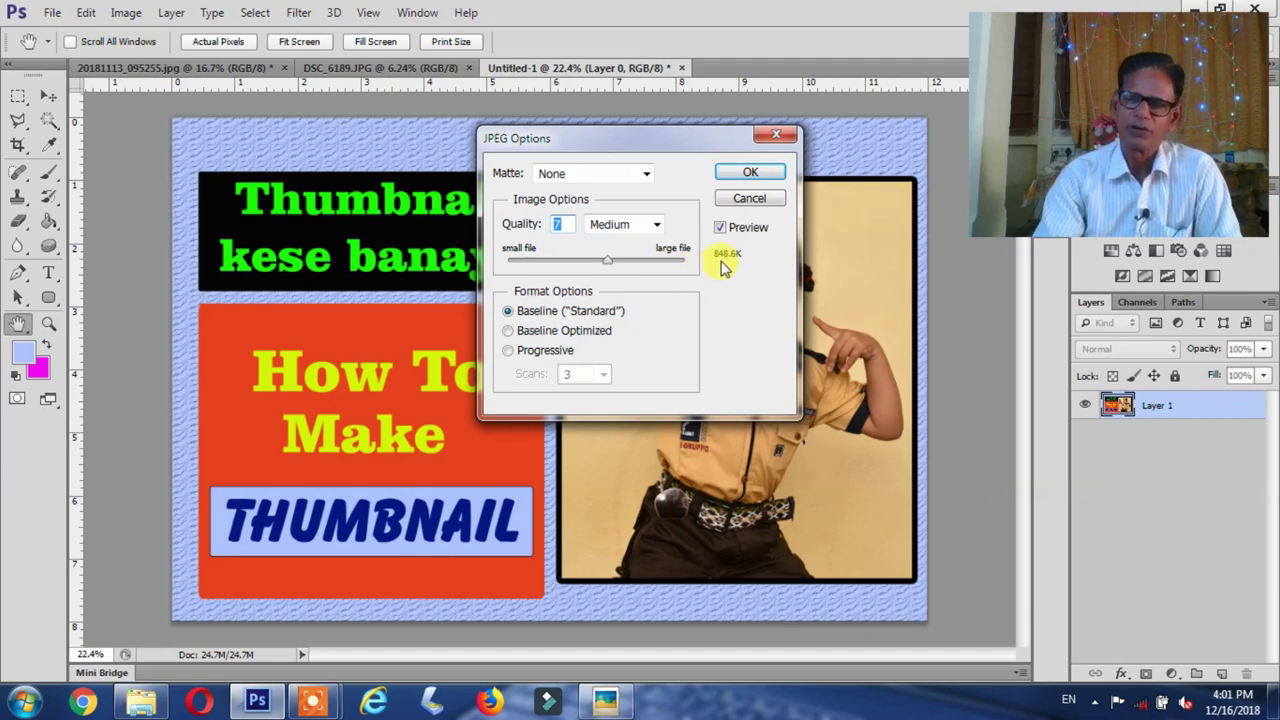
click(746, 173)
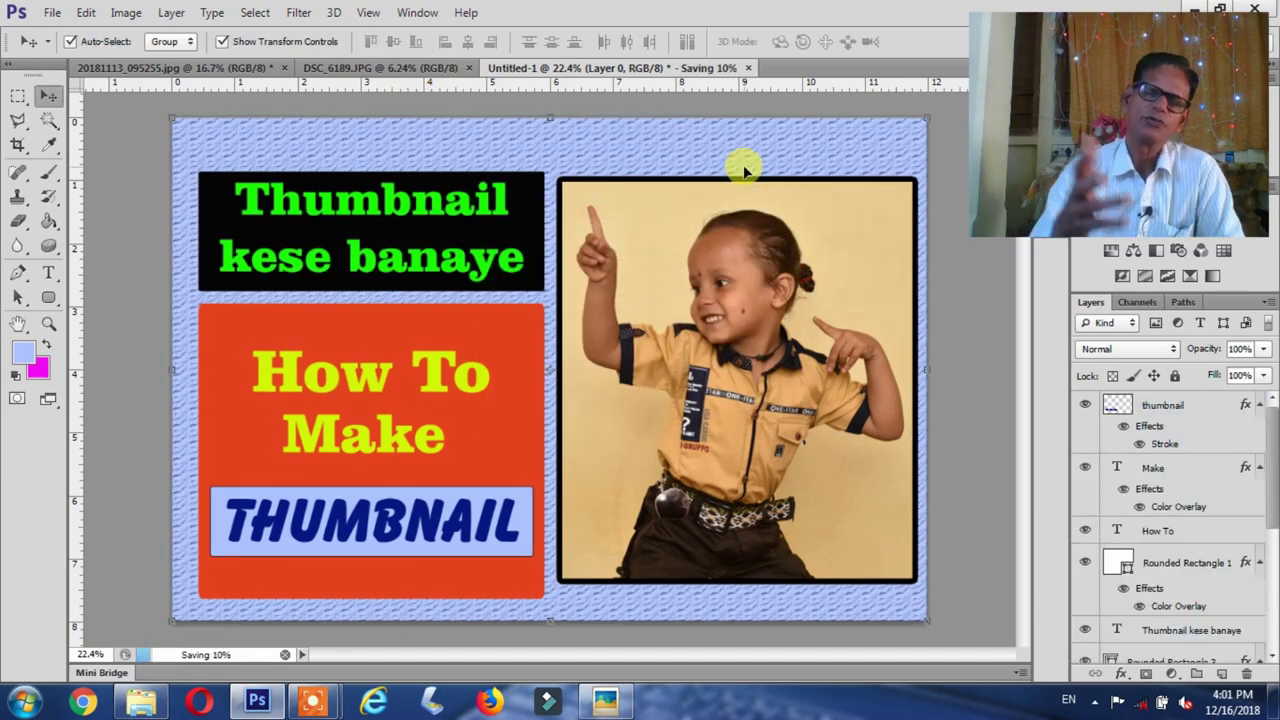